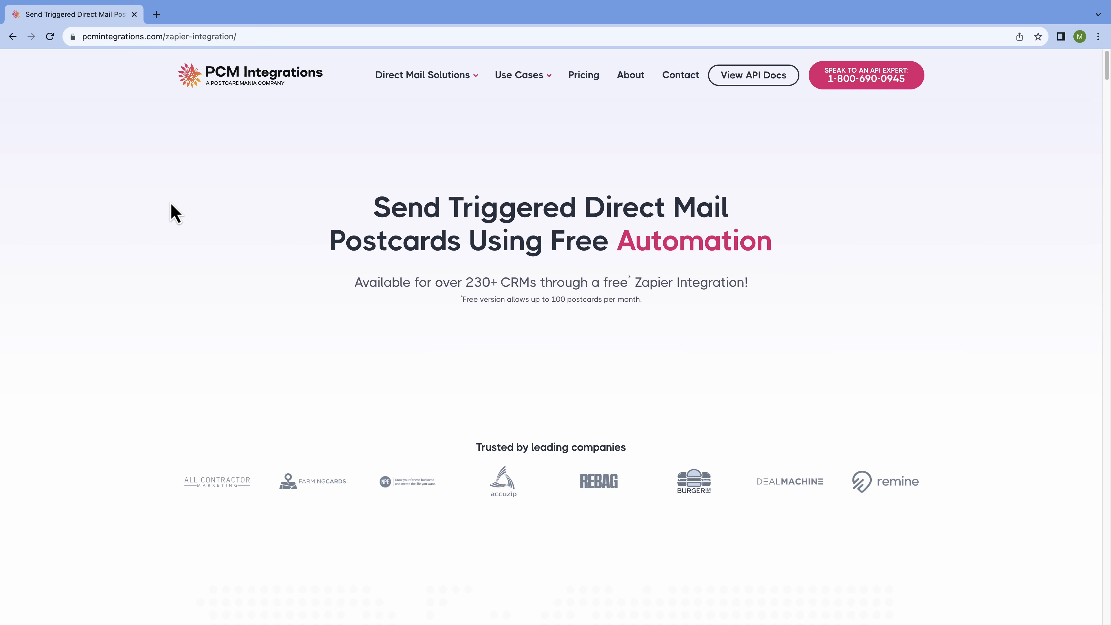
- Scroll past the stats, slides guide and example uses to the 'How does a Zapier integration work?' diagram
scroll(172, 204, "down", 10)
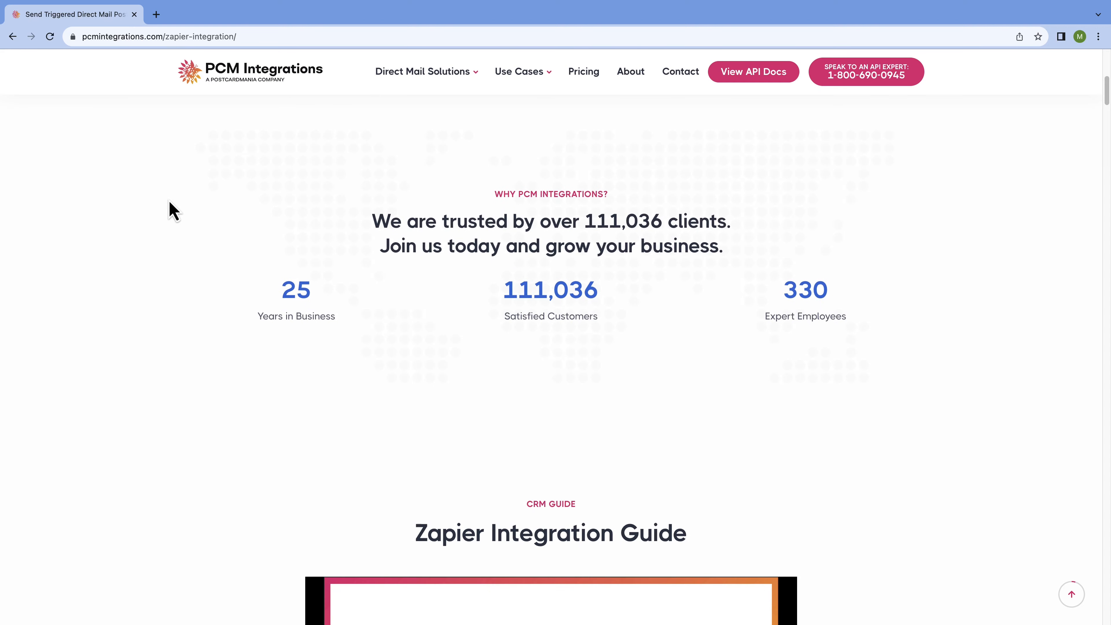
scroll(171, 203, "down", 7)
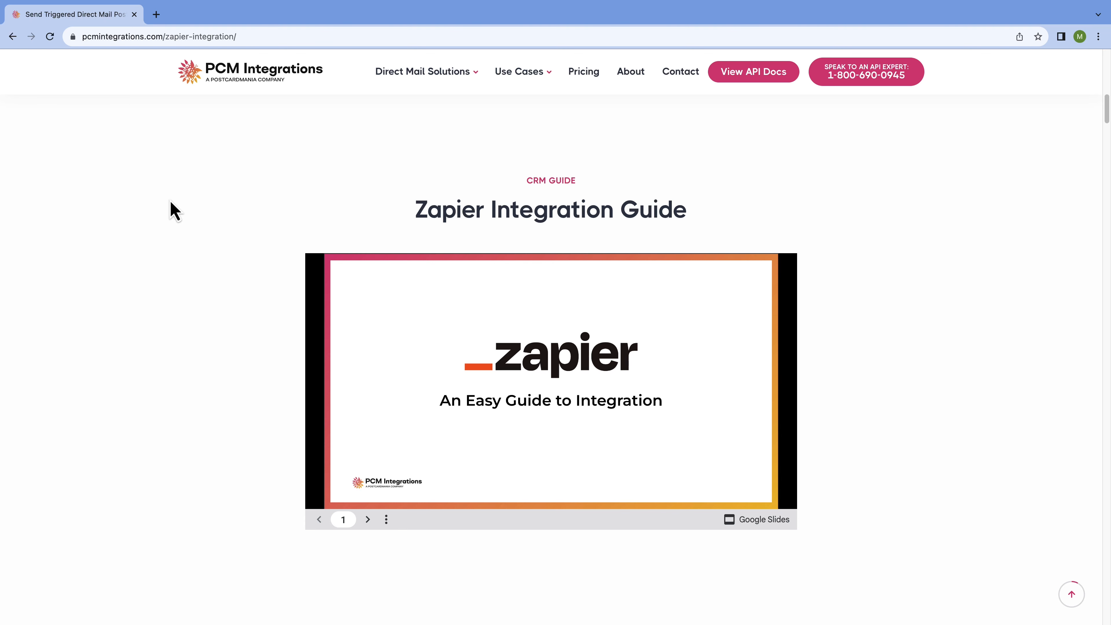
scroll(170, 202, "down", 10)
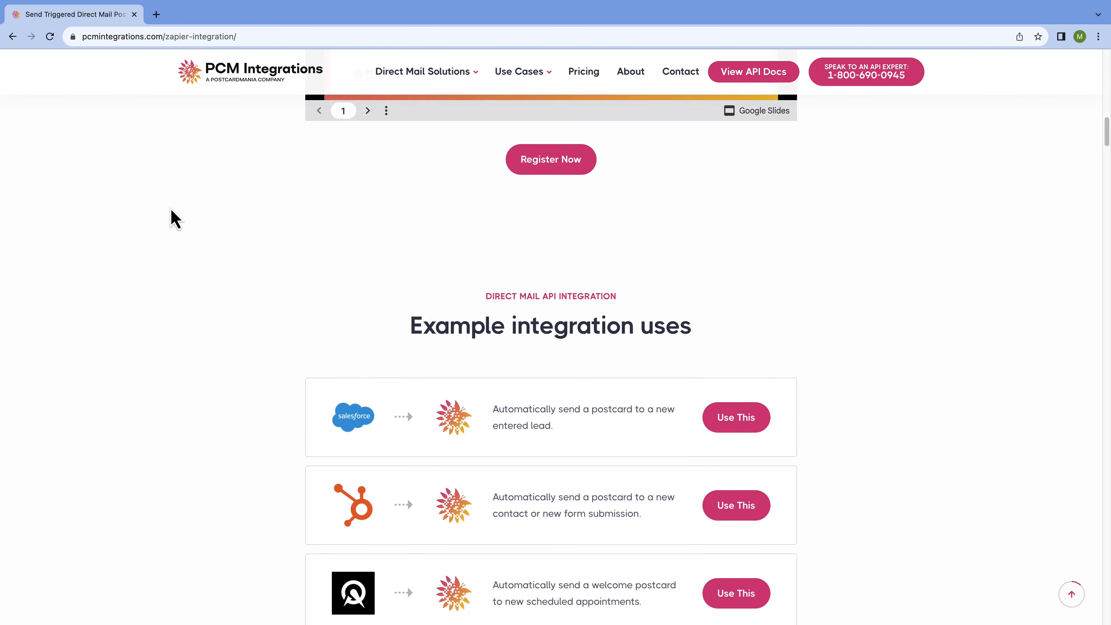
scroll(174, 219, "down", 3)
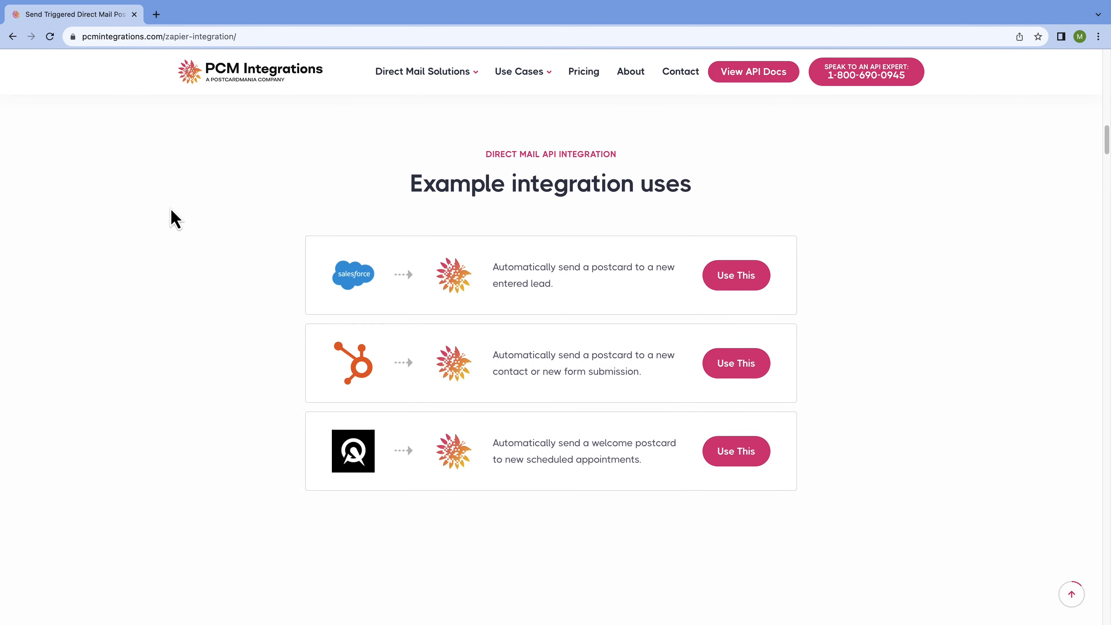
scroll(174, 219, "down", 12)
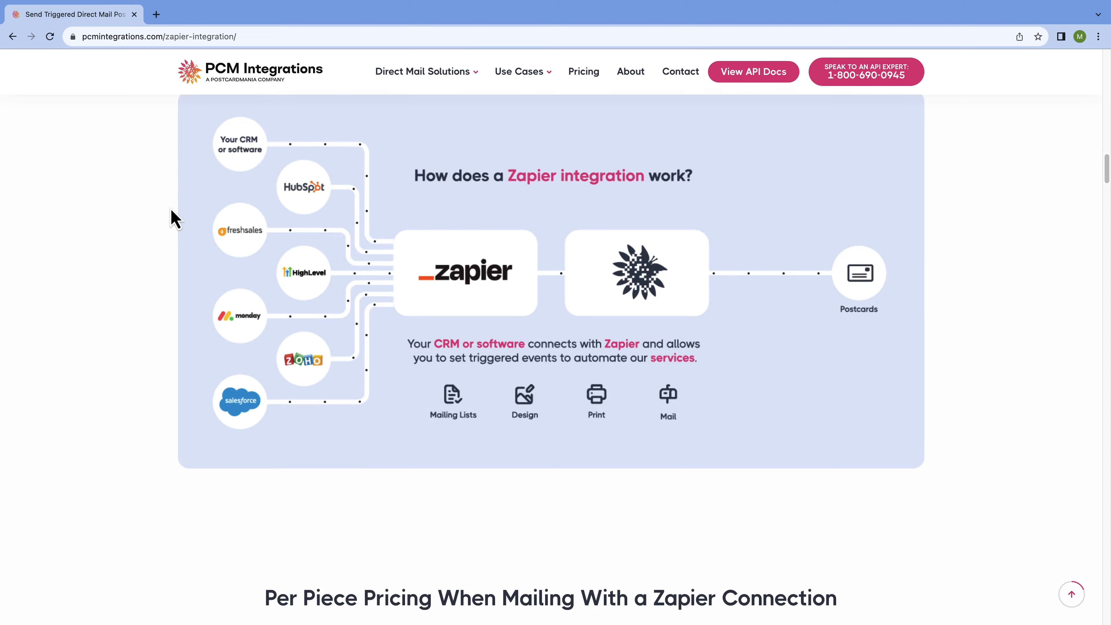
scroll(175, 219, "up", 1)
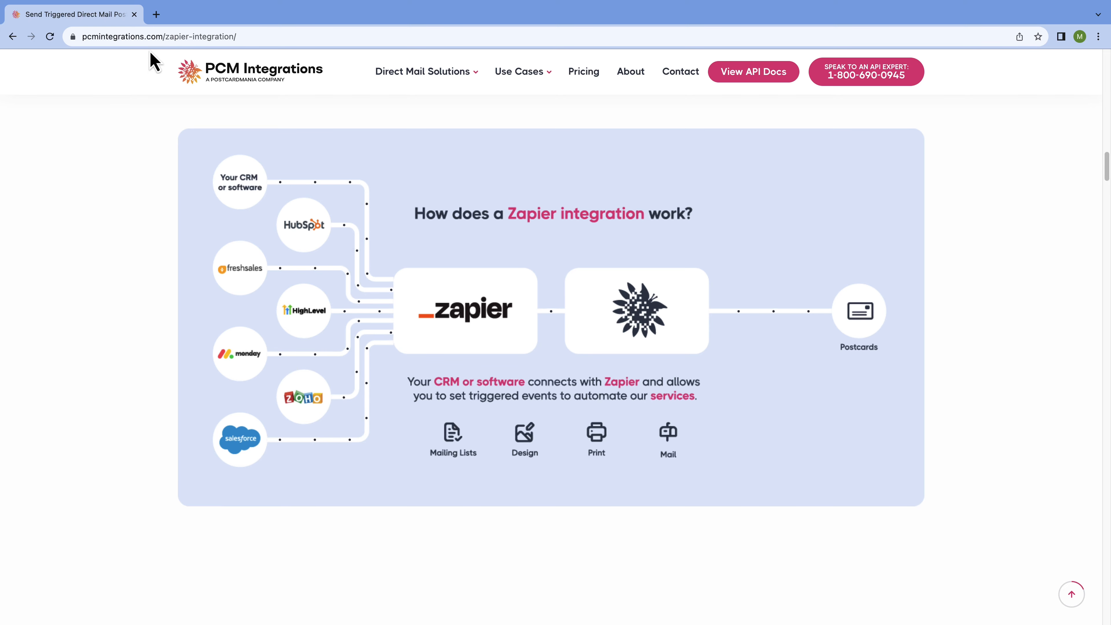
- Go to docs.google.com/spreadsheets in a new tab and open the Sample List spreadsheet
left_click(156, 15)
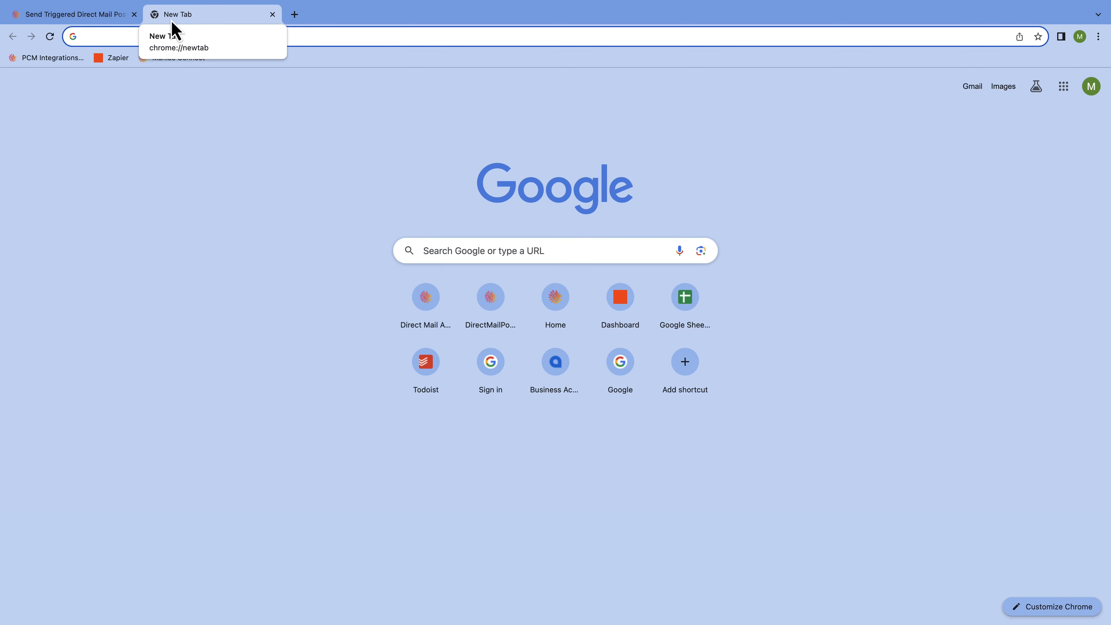
type("docs")
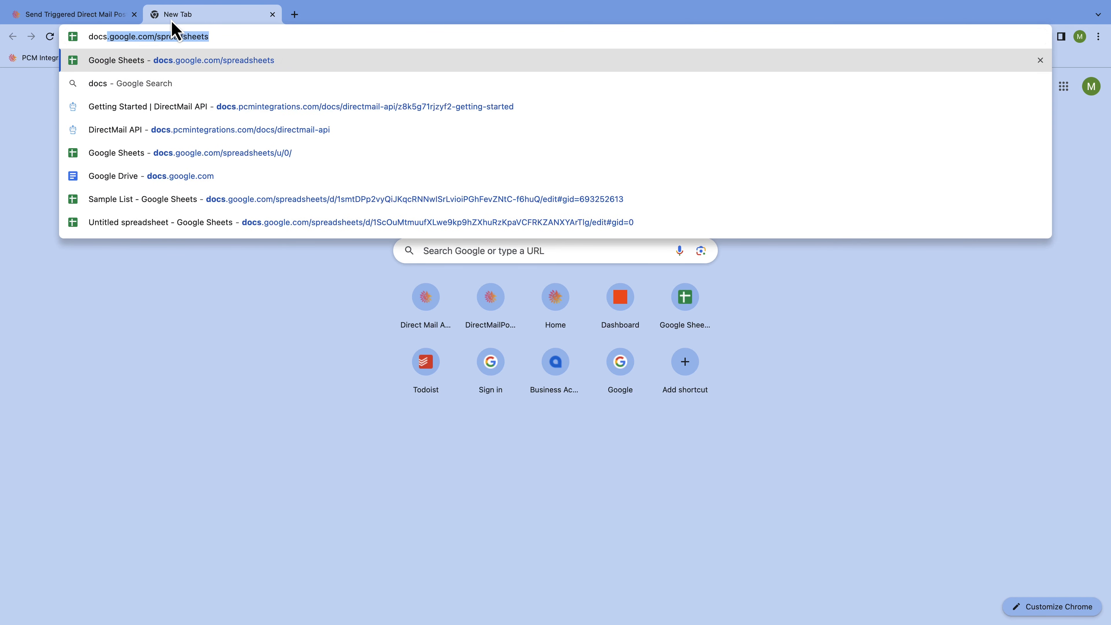
type(".google")
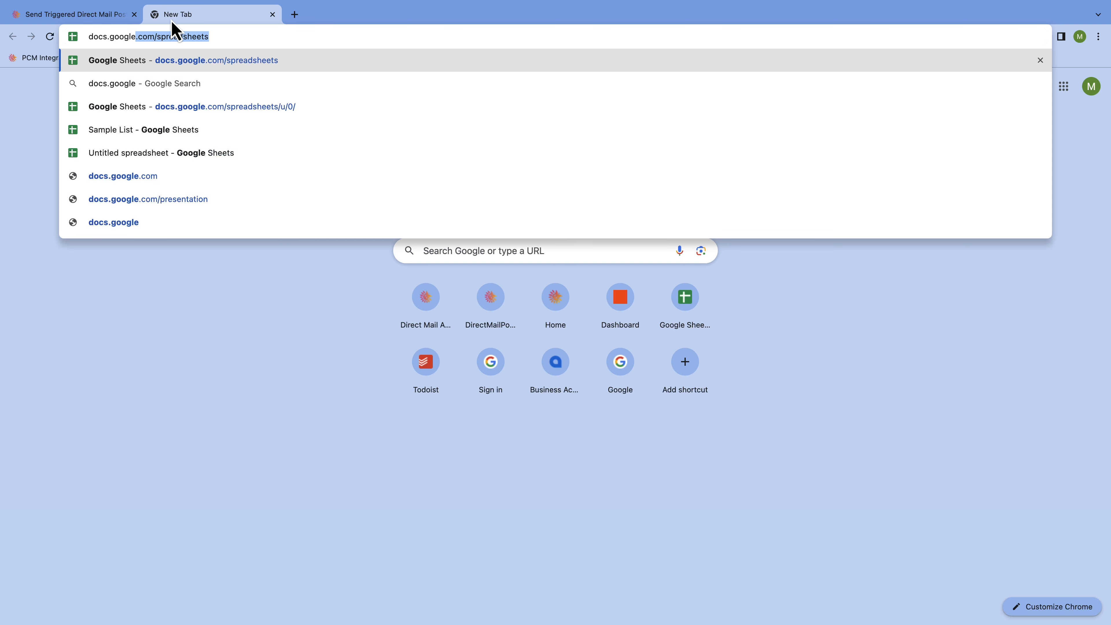
type(".com/sprea")
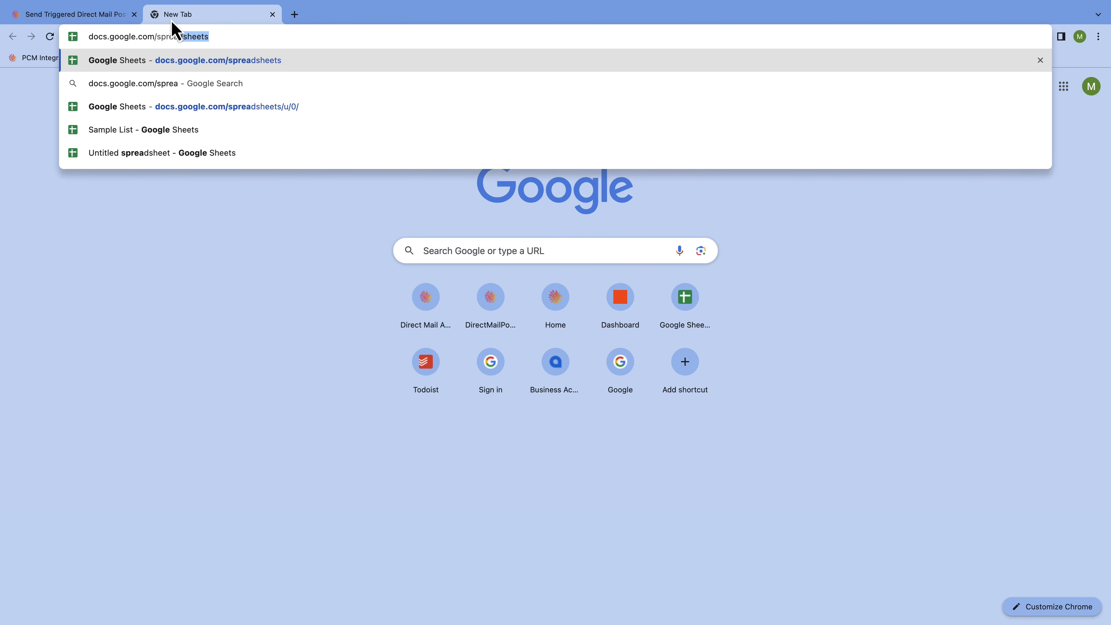
type("dsheets")
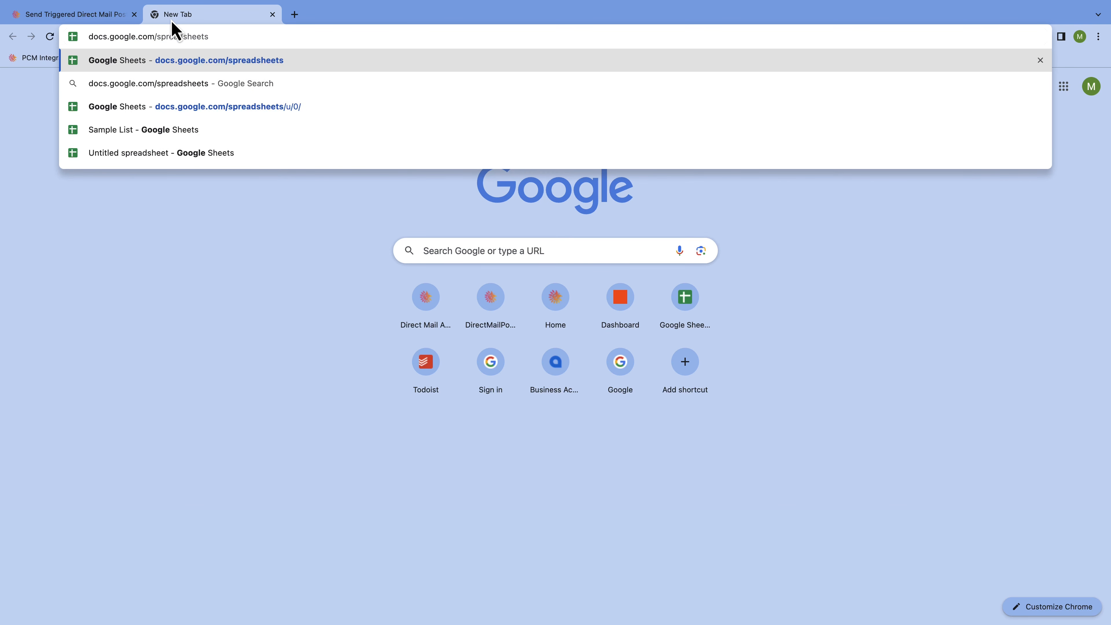
key("Return")
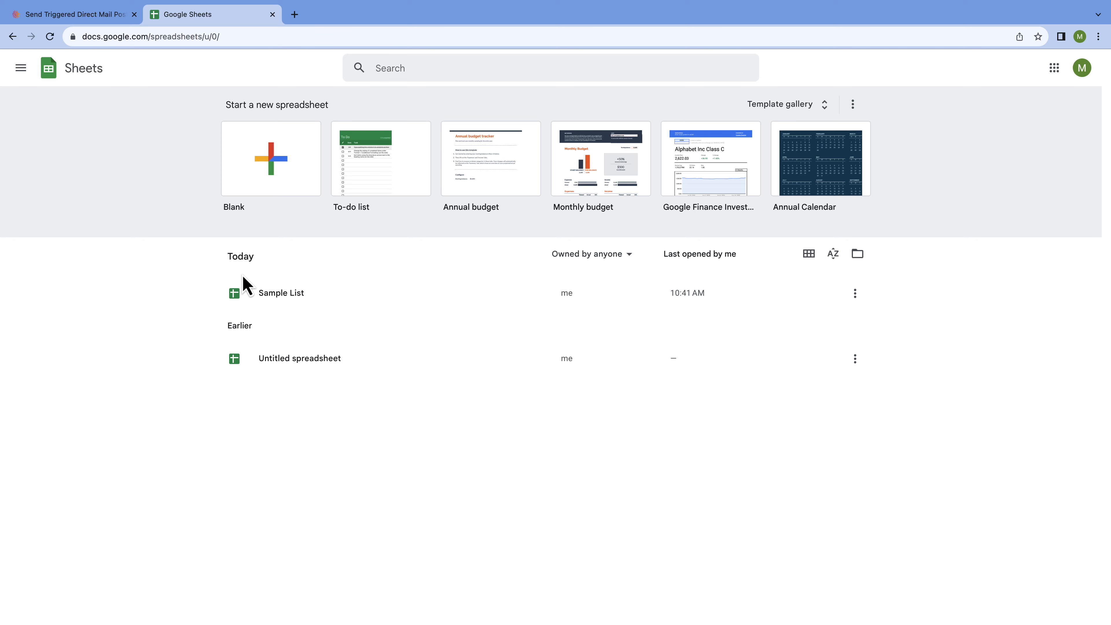
left_click(334, 292)
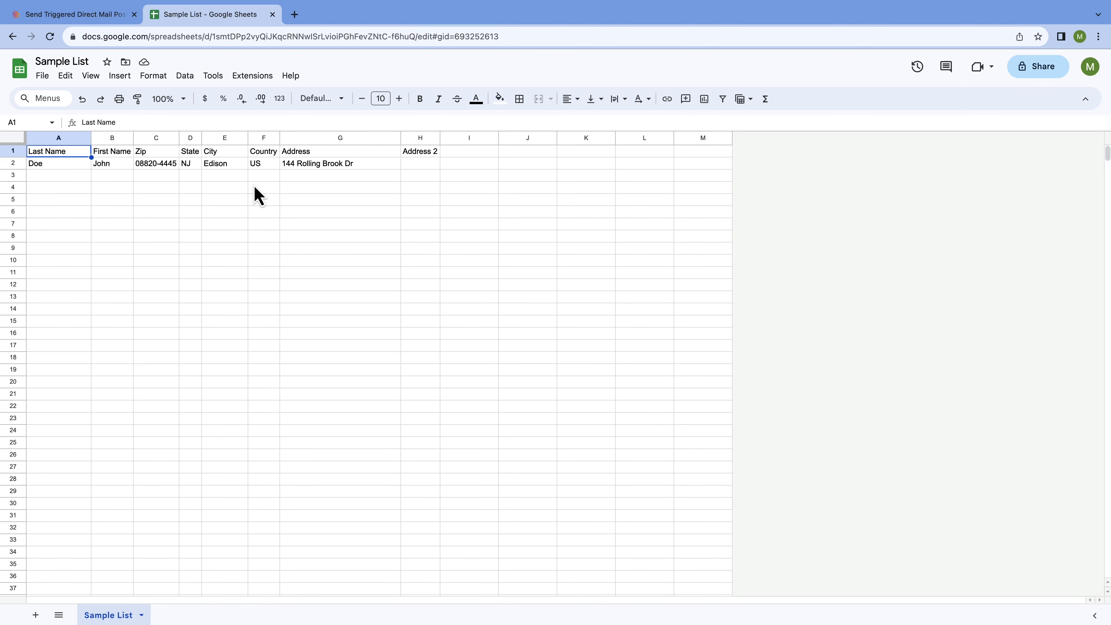
- Return to the Google Sheets home page, then load zapier.com in a third tab
left_click(13, 72)
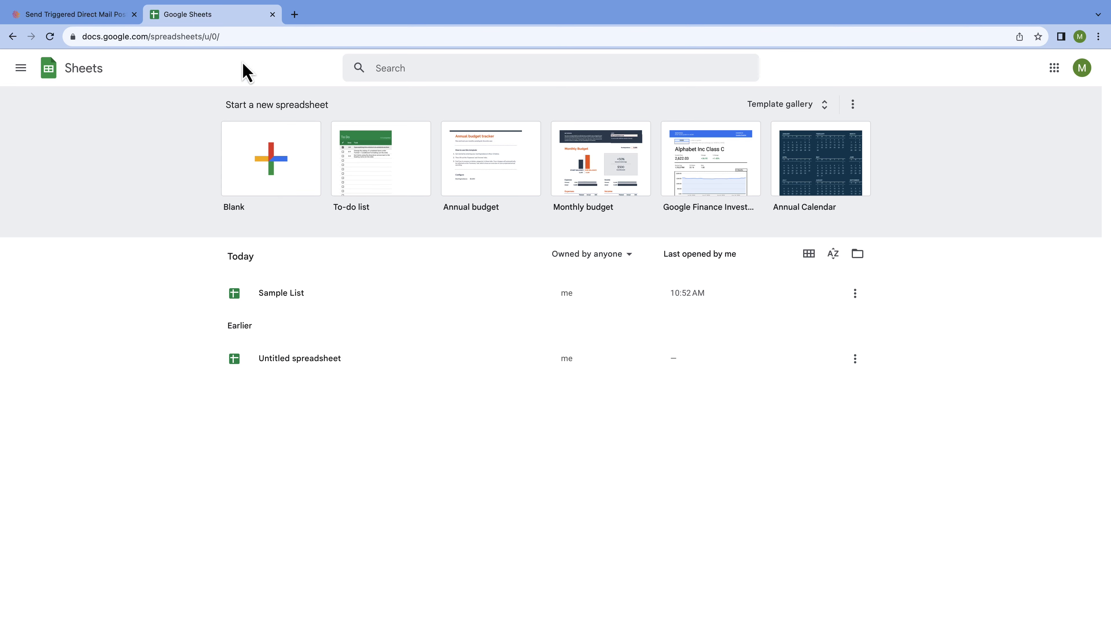
left_click(294, 14)
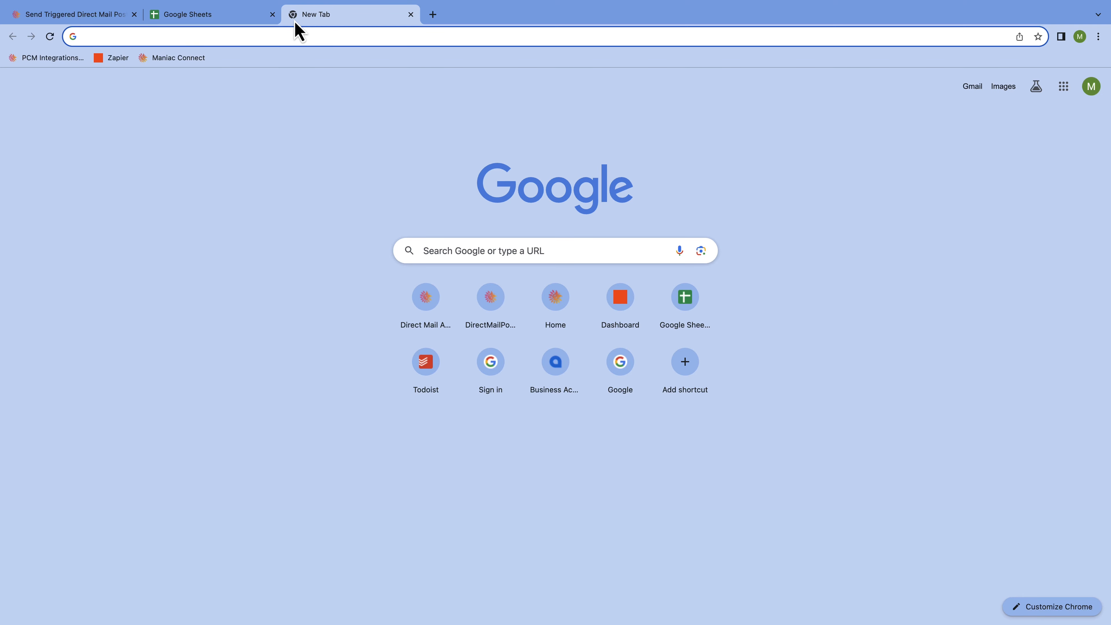
type("zapier")
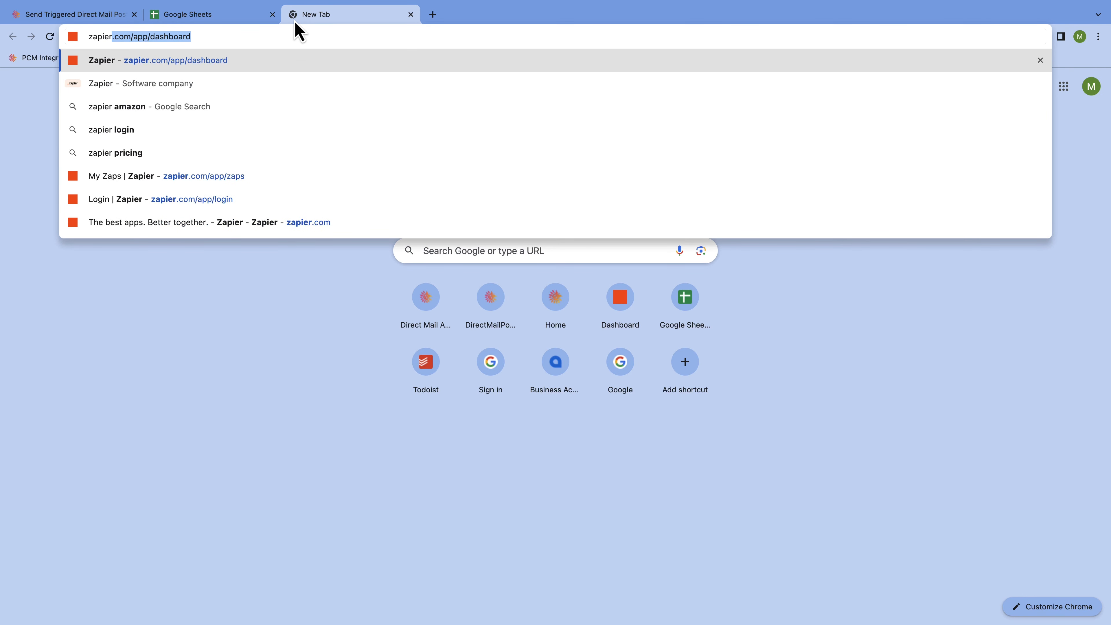
type(".com")
key("Delete")
key("Return")
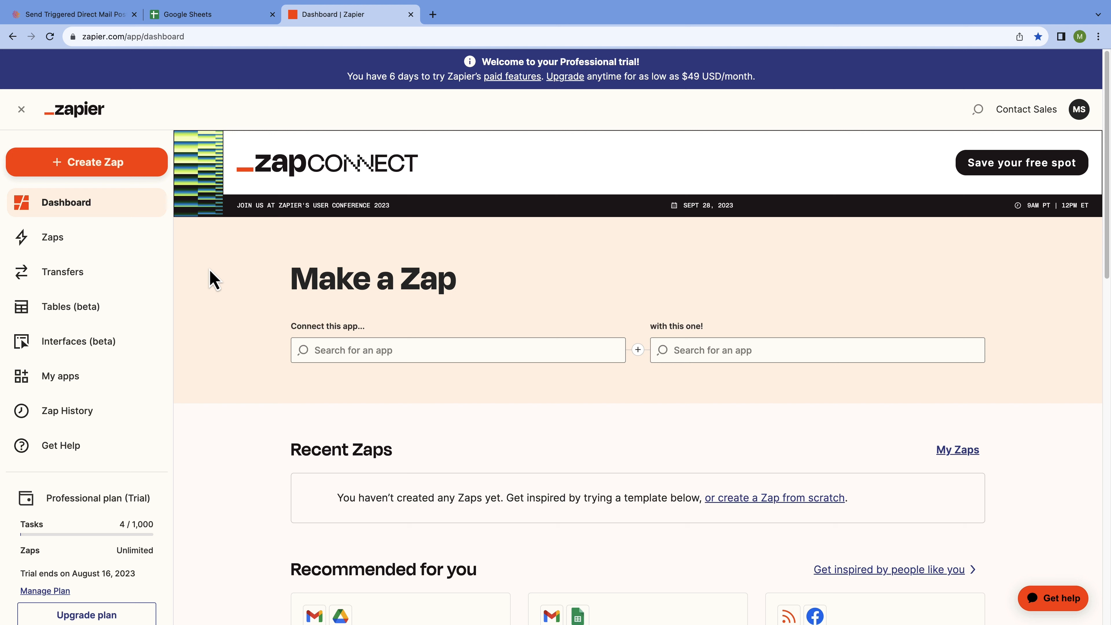
- Load portal.pcmintegrations.com in a fourth tab, then switch back to the 'Dashboard | Zapier' tab
left_click(434, 18)
type("por")
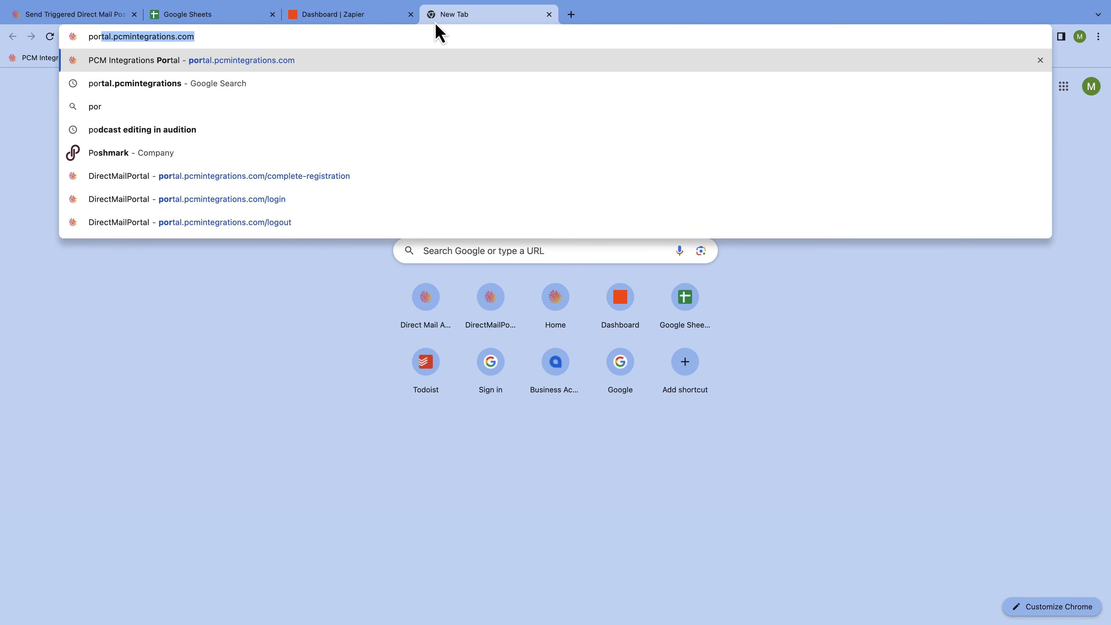
type("tal.")
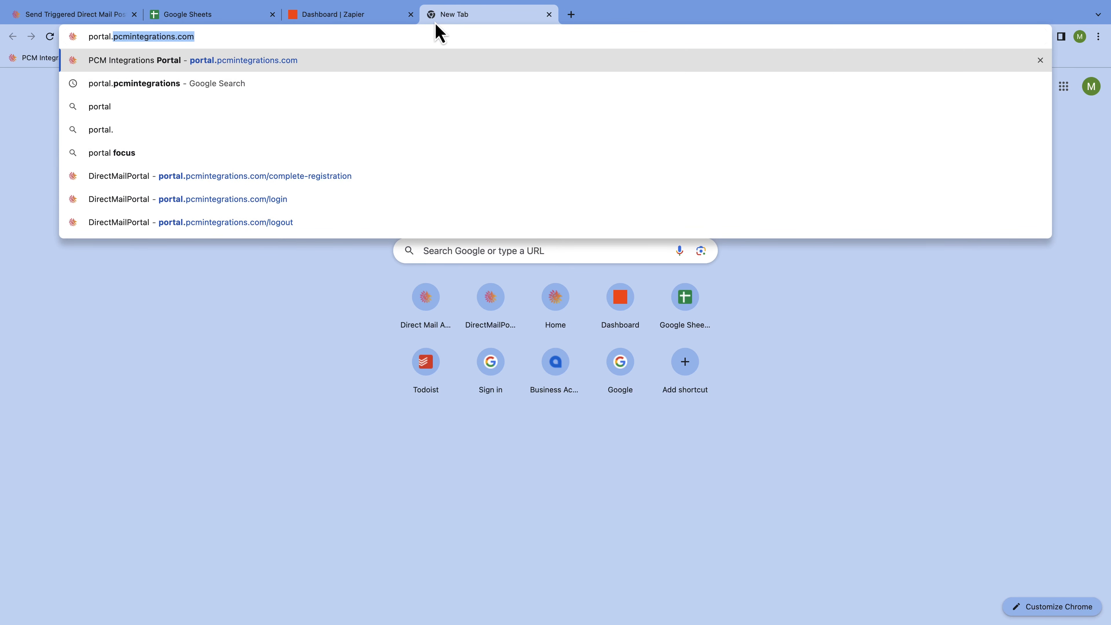
type("pcmintegrat")
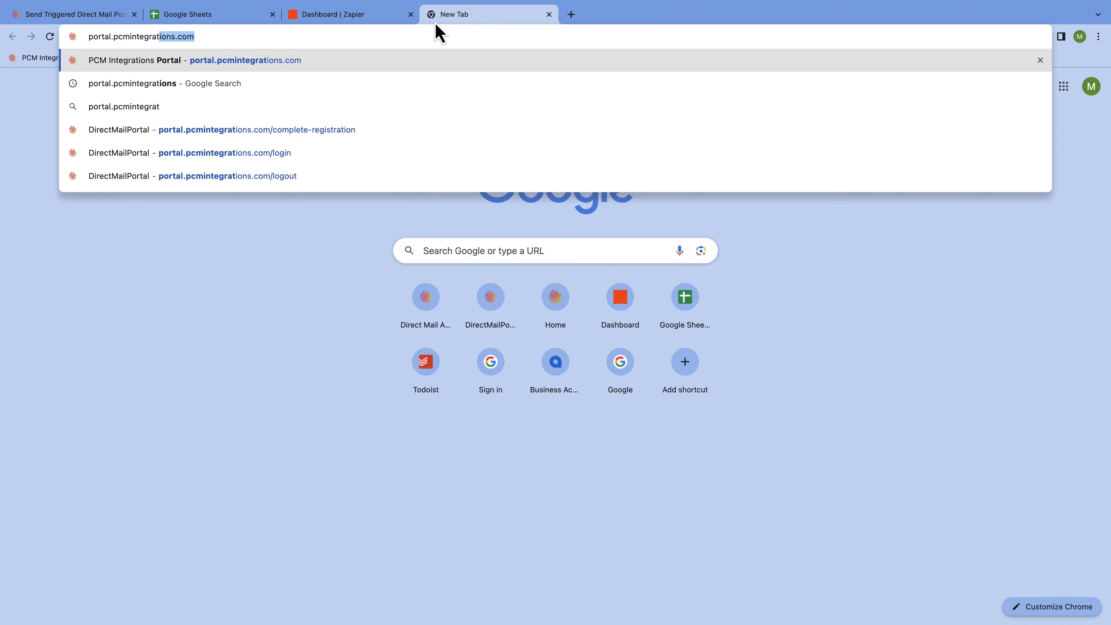
type("ions")
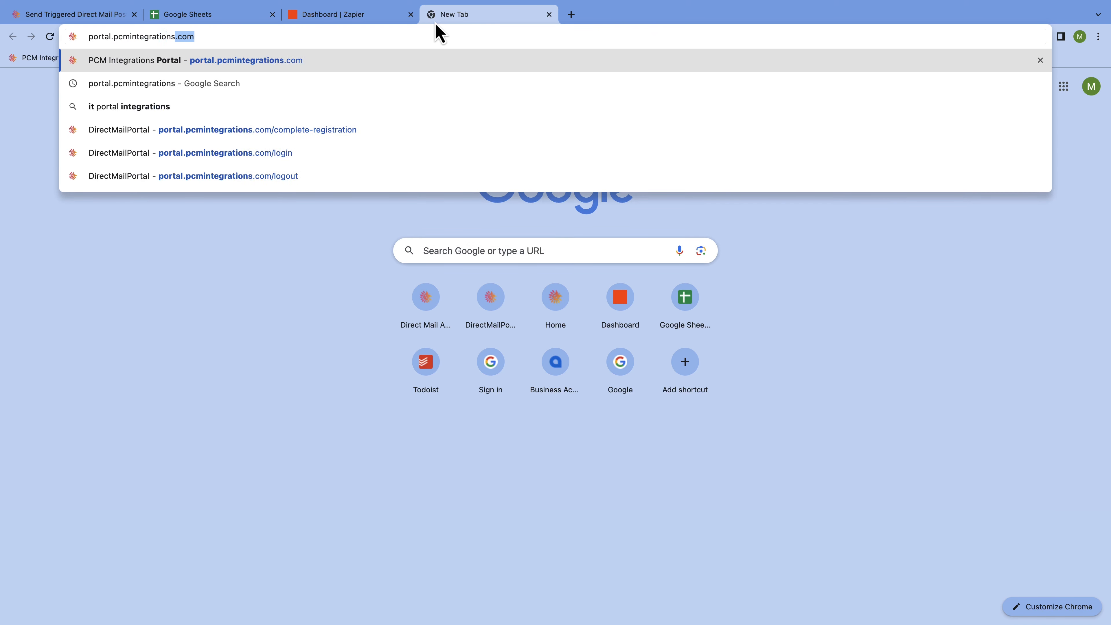
type(".com")
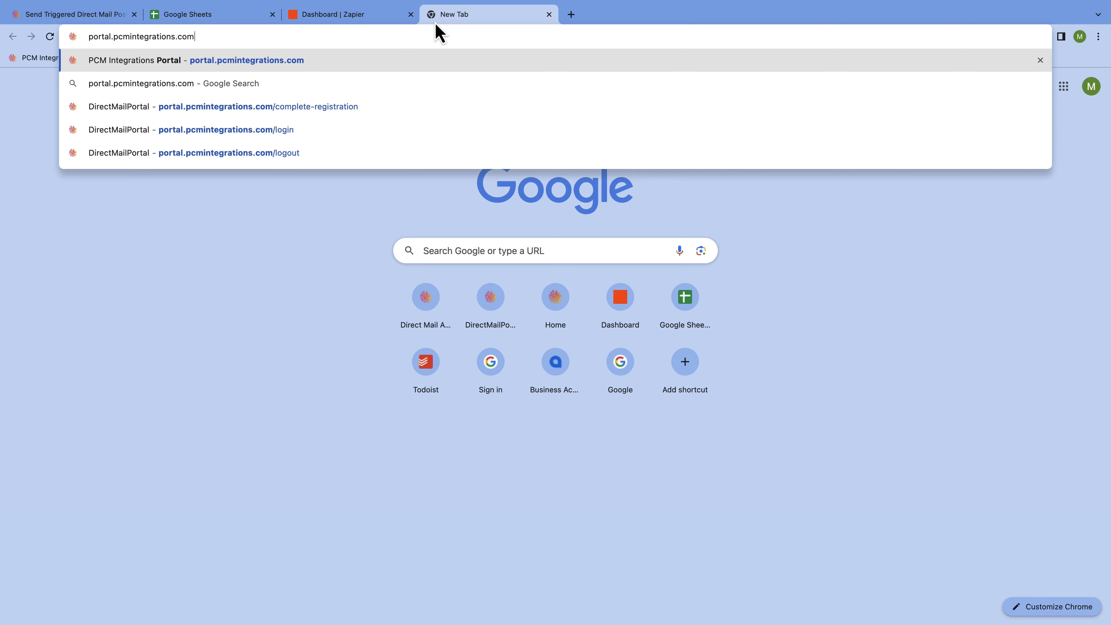
key("Return")
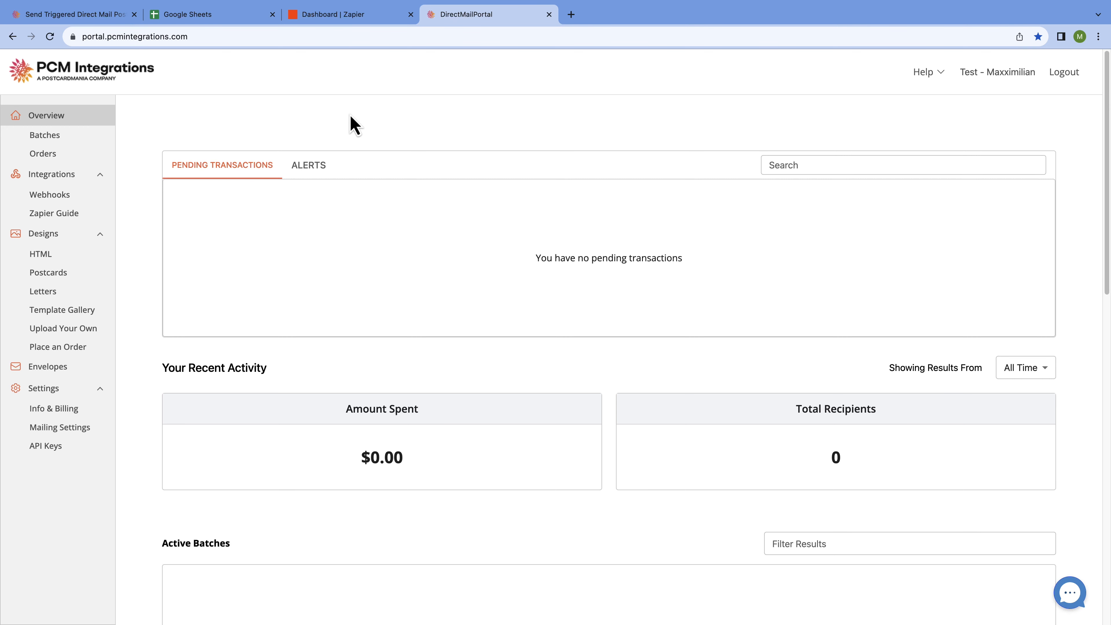
left_click(388, 16)
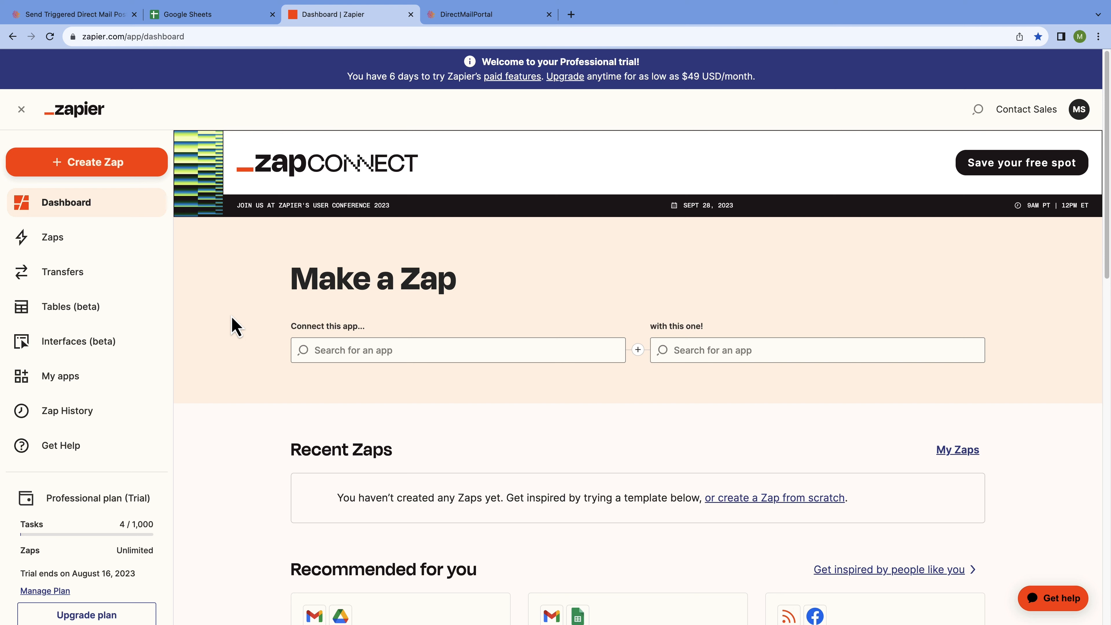
- Create a new untitled Zap with the '+ Create Zap' button in the dashboard sidebar
left_click(139, 170)
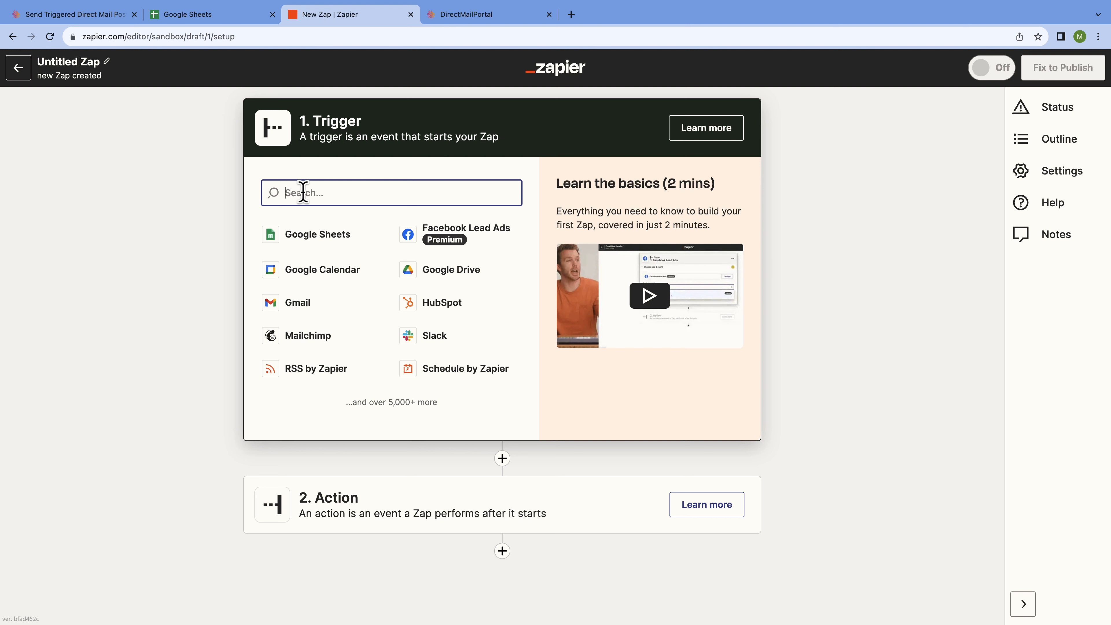
- Set the trigger app to Google Sheets with the New Spreadsheet Row event
type("Google ")
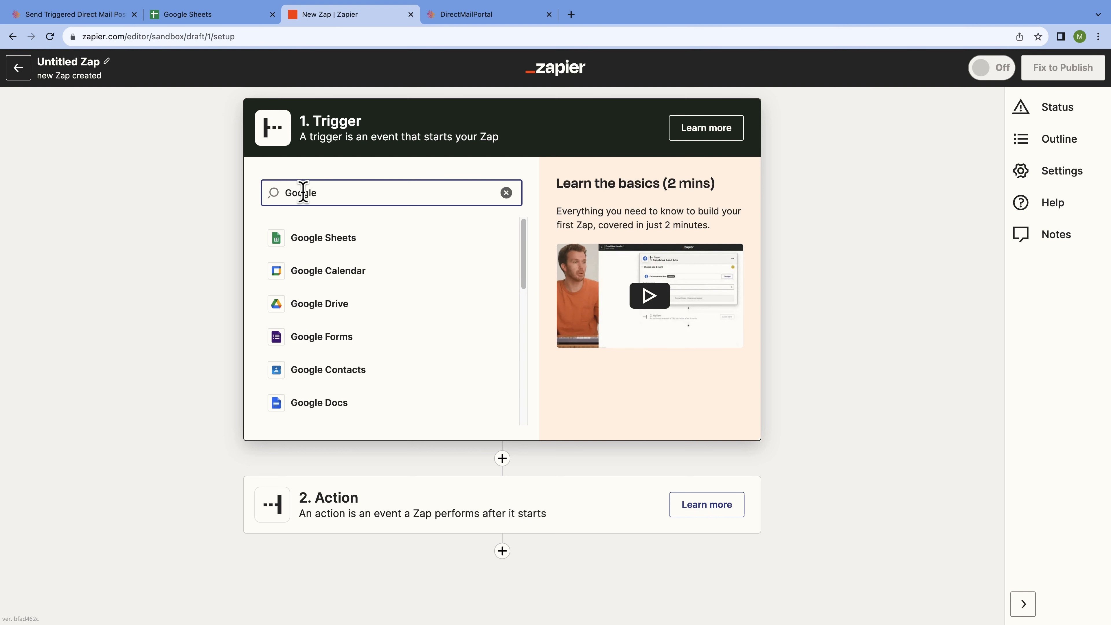
type("Sheets")
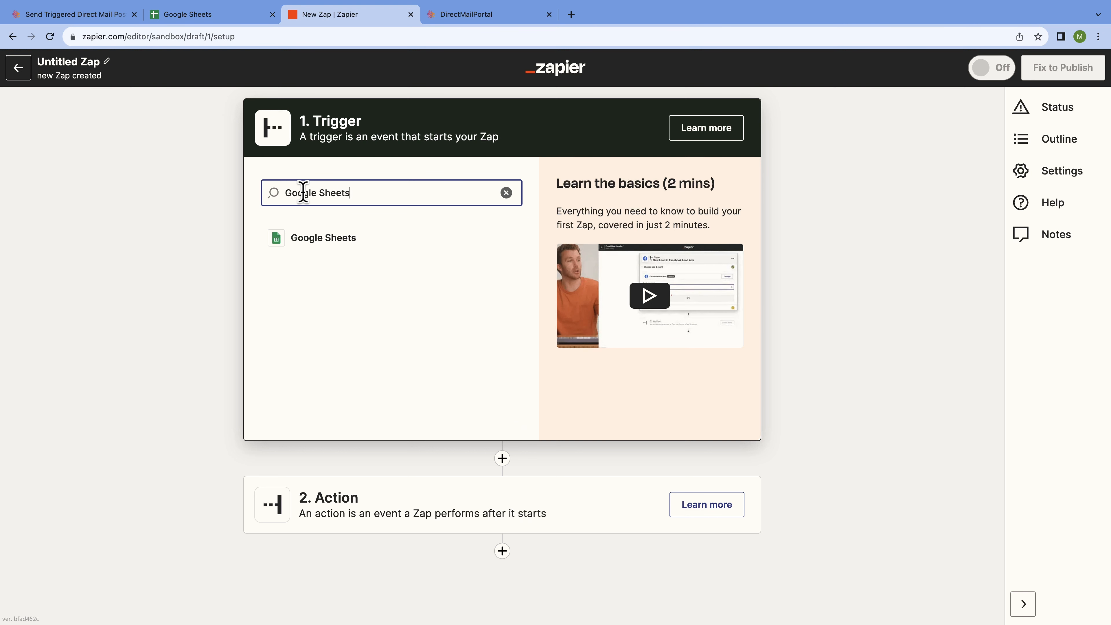
left_click(386, 242)
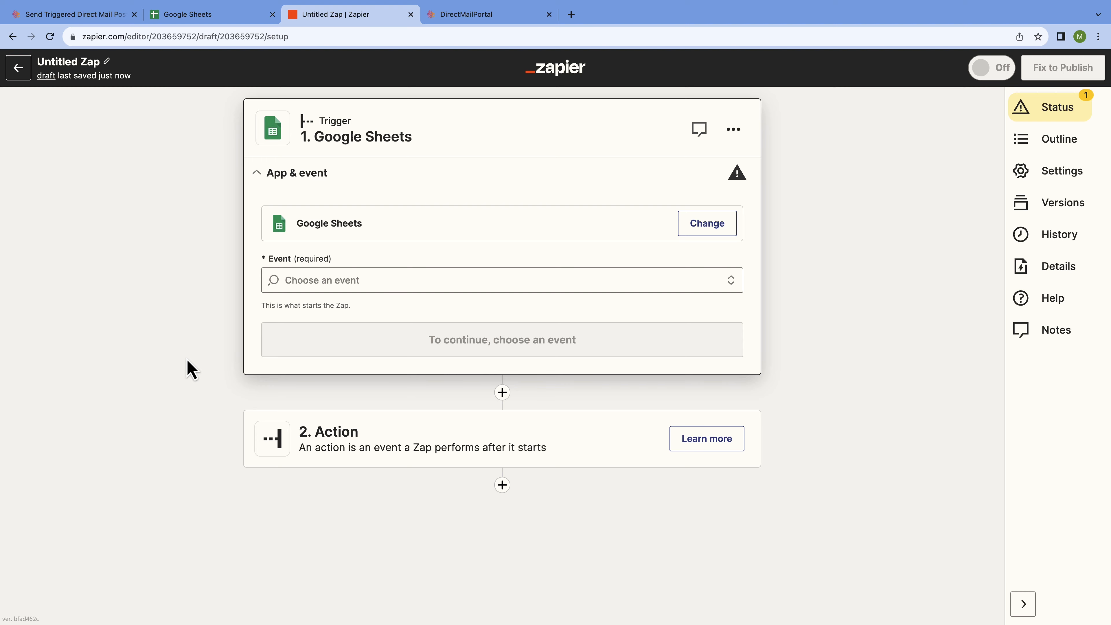
left_click(731, 287)
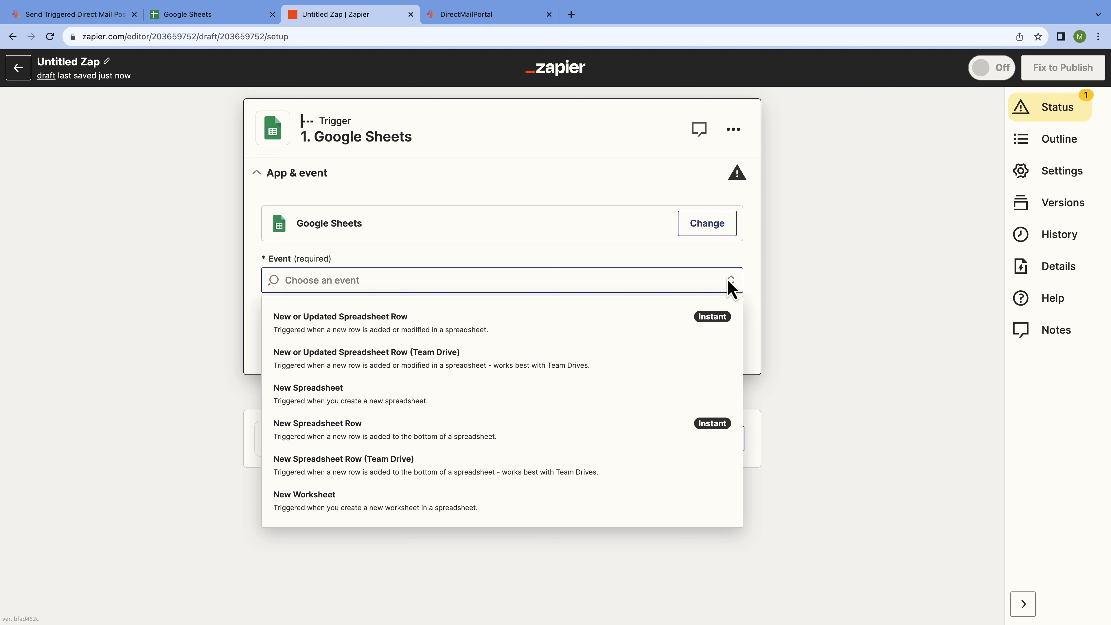
left_click(610, 436)
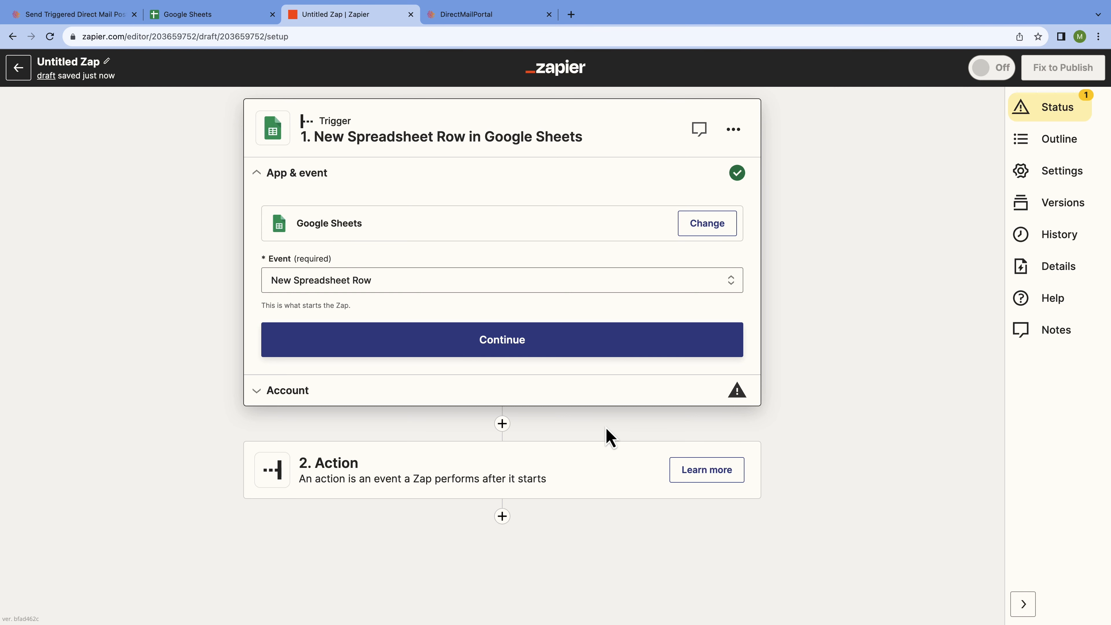
- Sign in with the Google account and allow Zapier access for the Sheets trigger
left_click(619, 346)
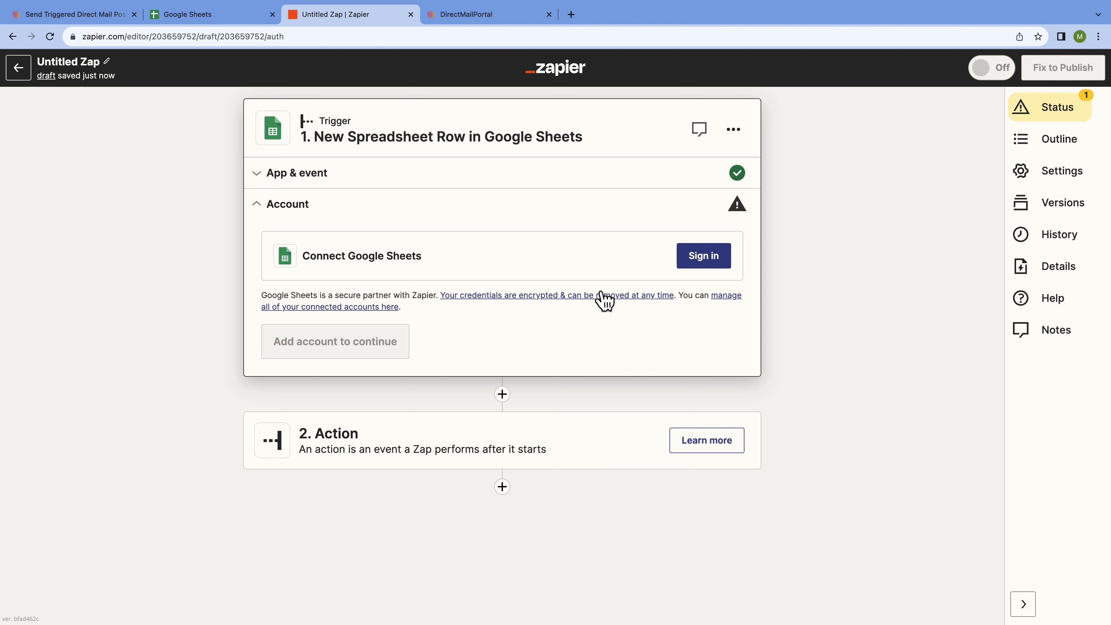
left_click(711, 262)
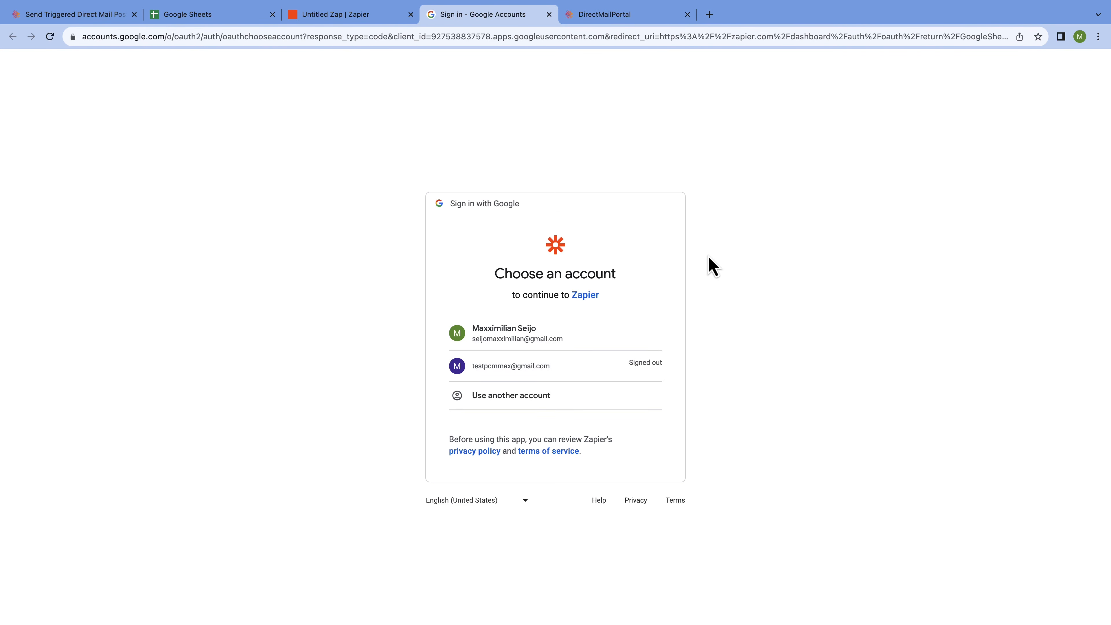
left_click(575, 343)
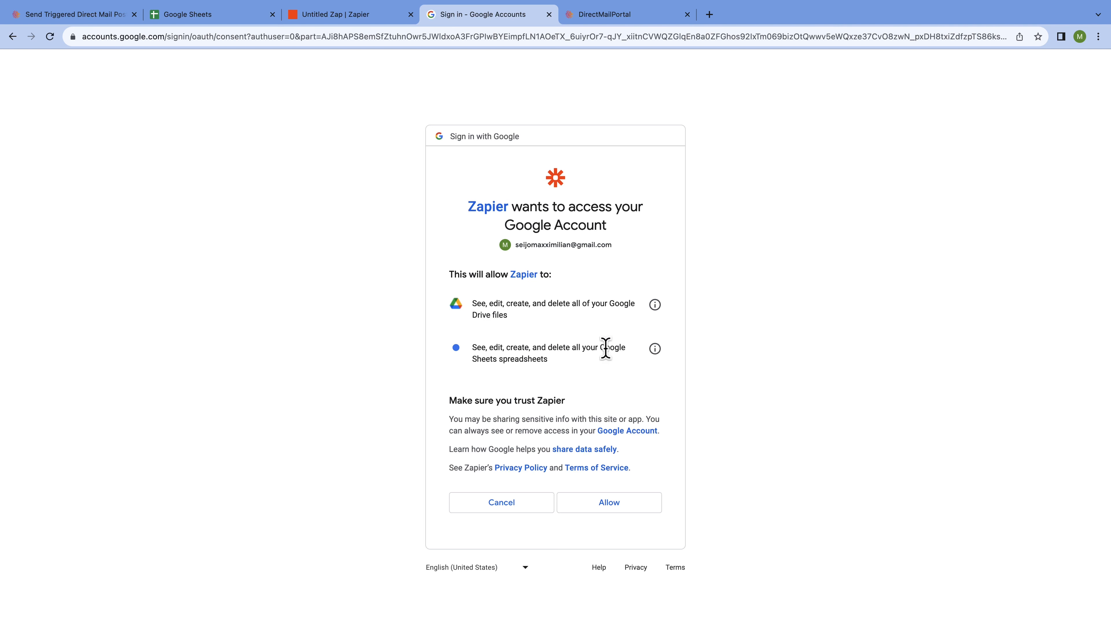
left_click(637, 503)
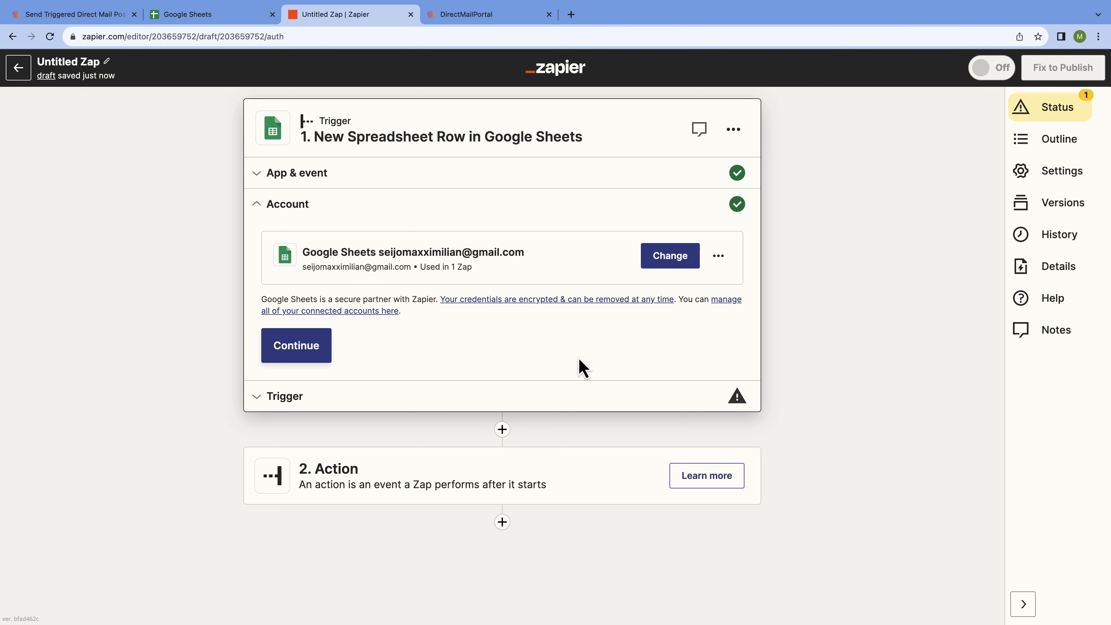
- Select the Sample List spreadsheet and the Sample List worksheet, then continue to testing
left_click(310, 348)
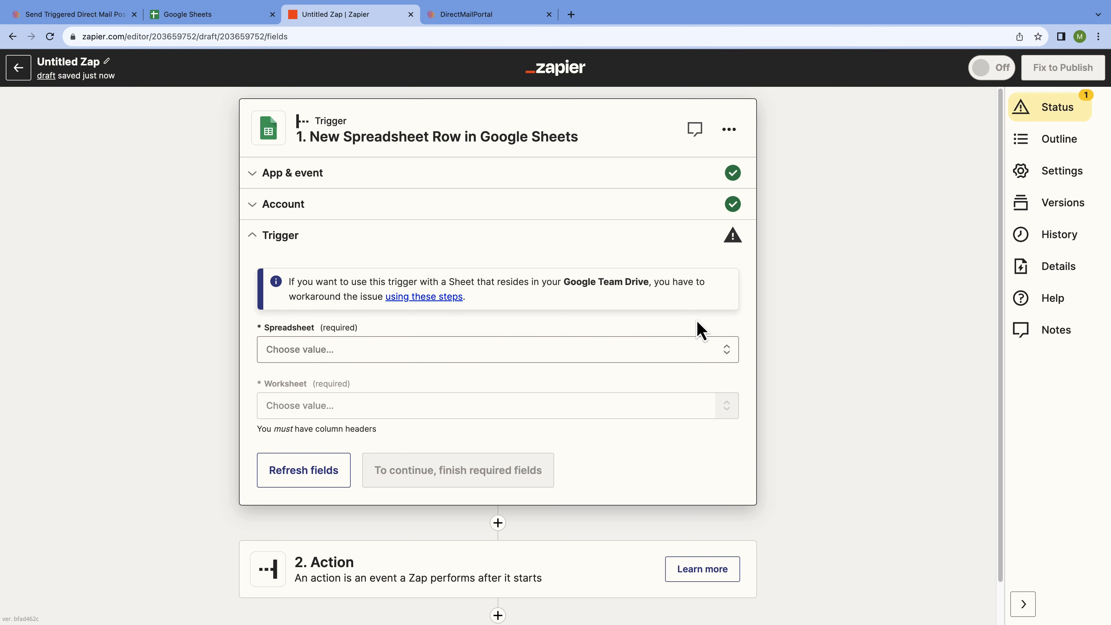
left_click(722, 350)
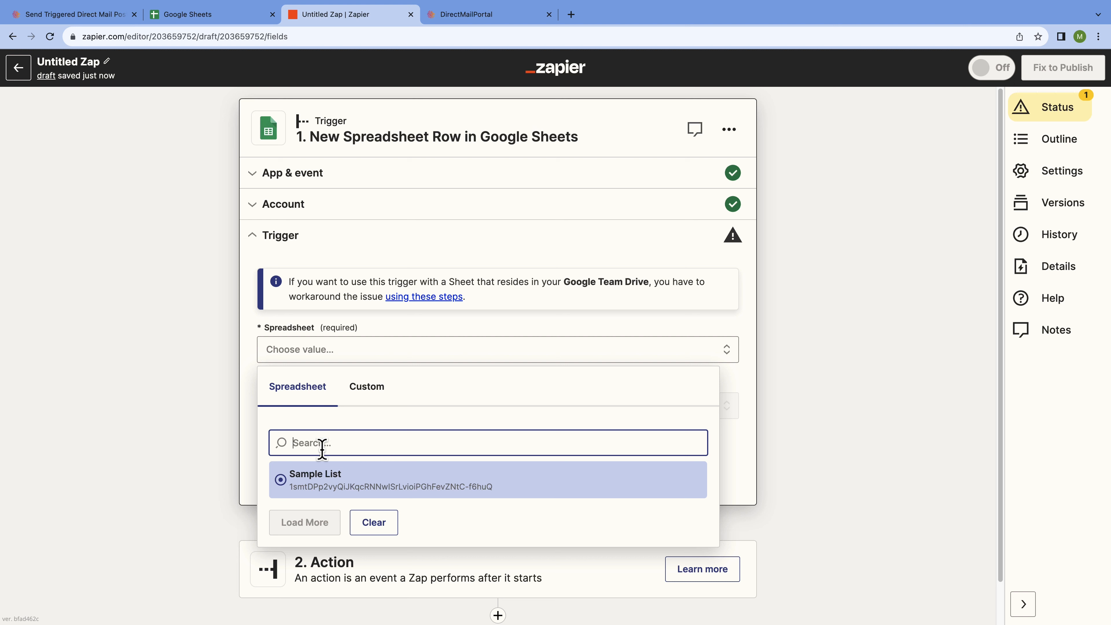
left_click(286, 484)
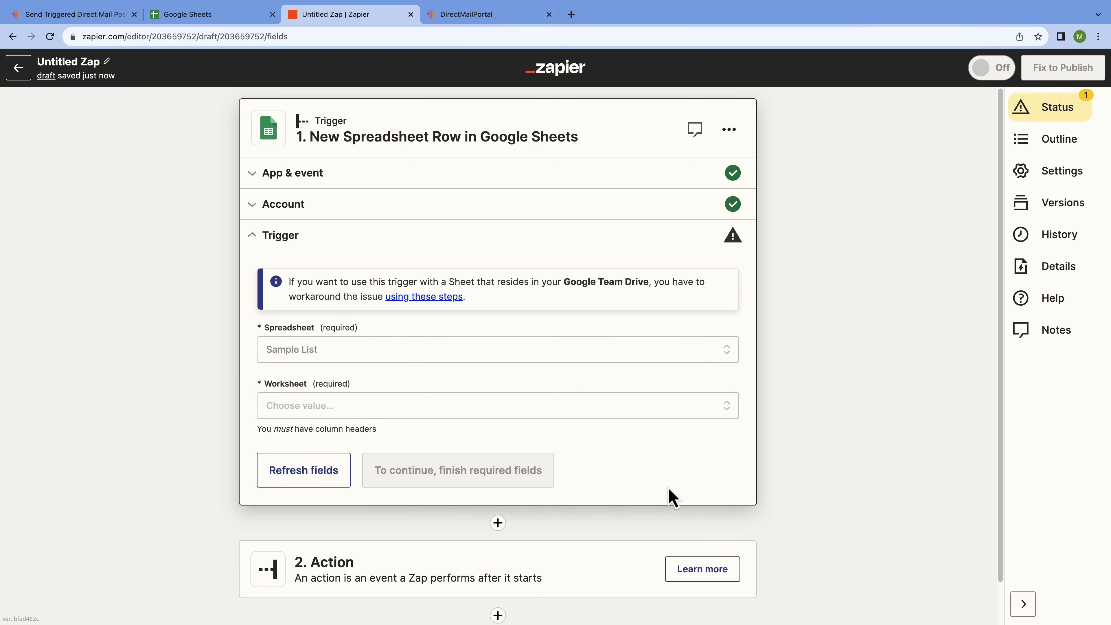
left_click(728, 410)
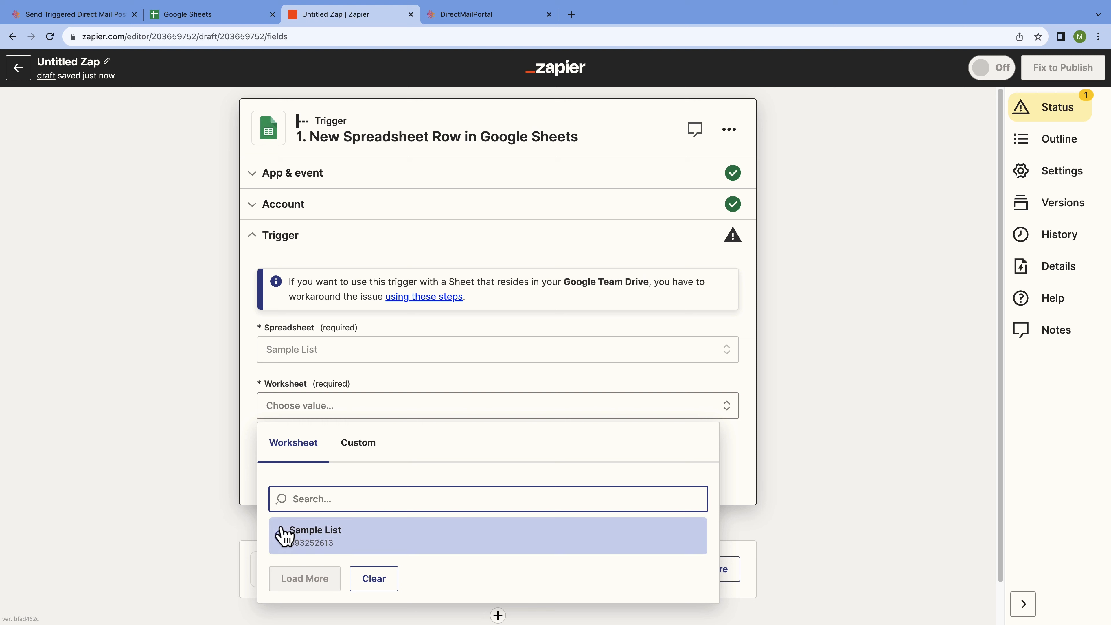
left_click(282, 536)
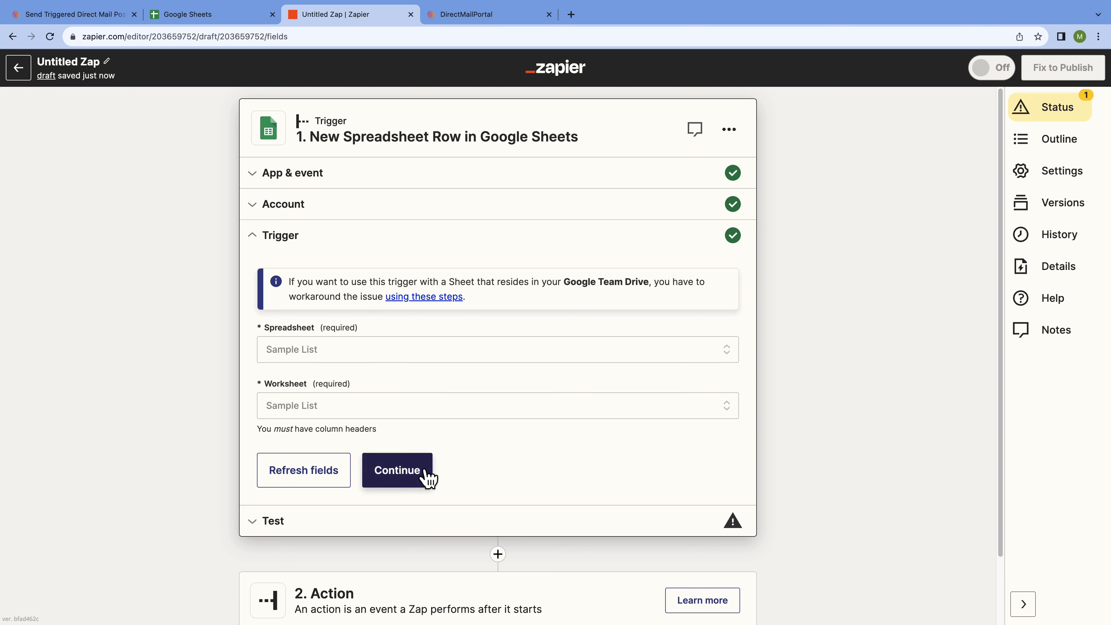
left_click(417, 474)
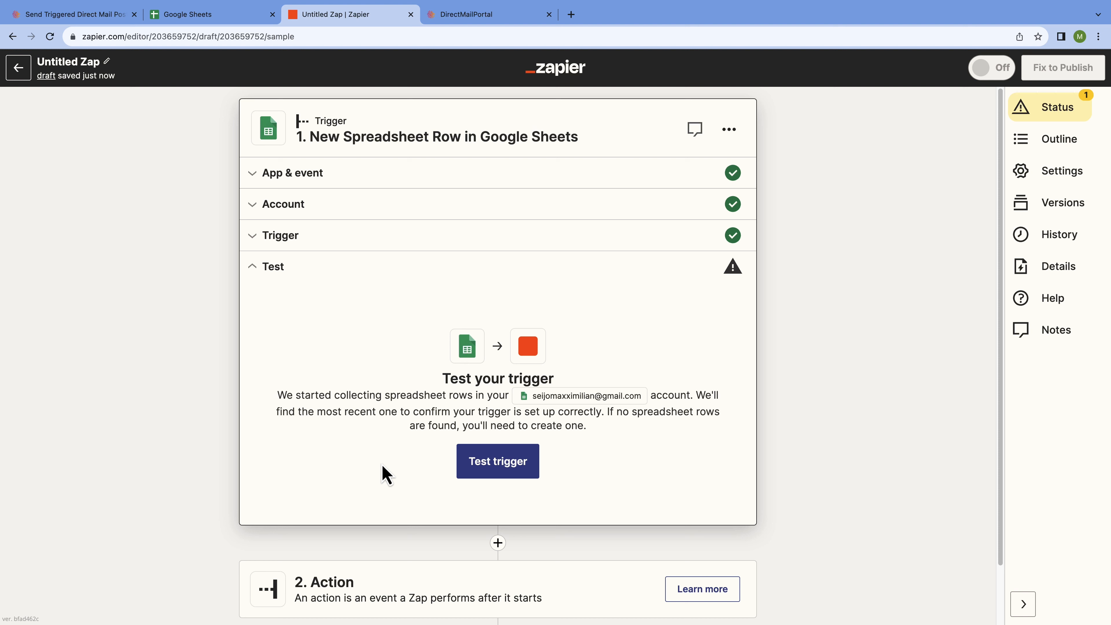
- Run the trigger test and continue with the found spreadsheet row as sample data
left_click(512, 462)
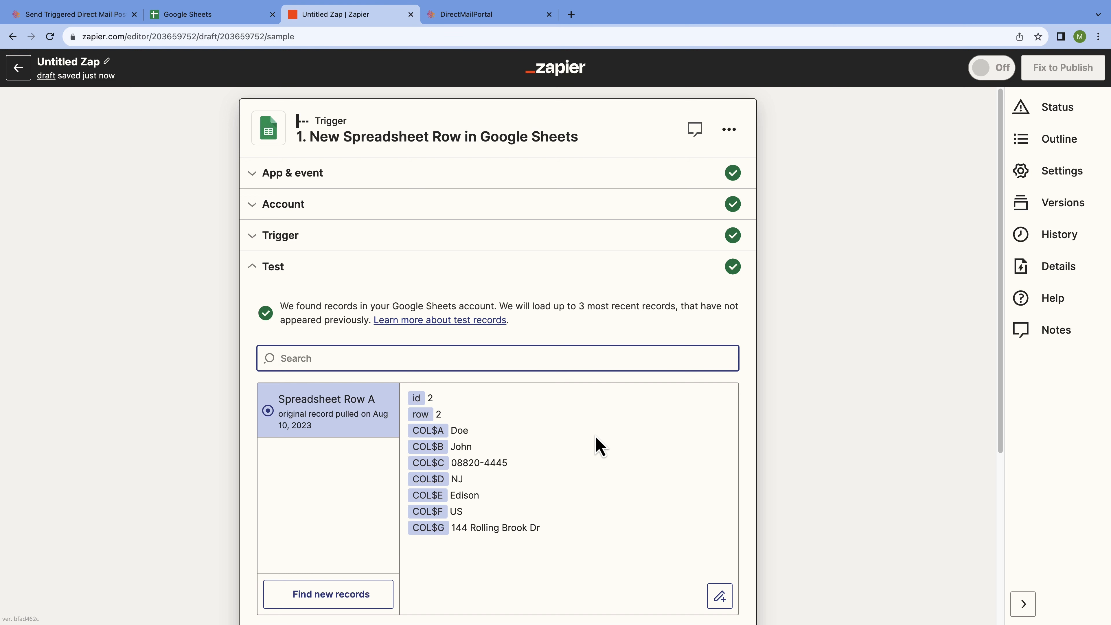
scroll(600, 445, "down", 2)
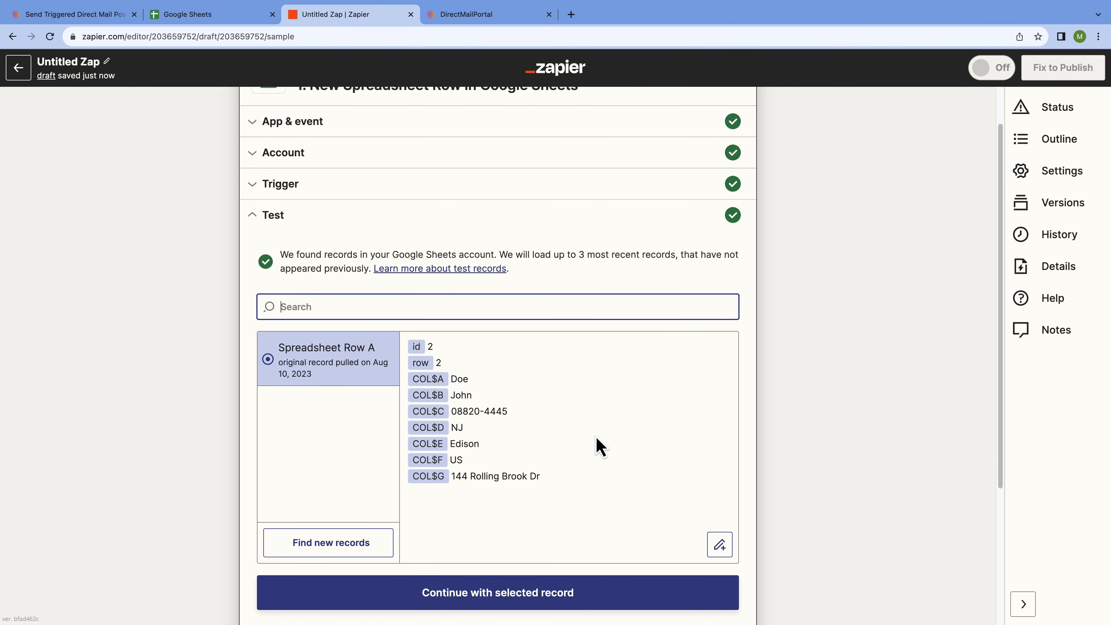
scroll(600, 446, "down", 1)
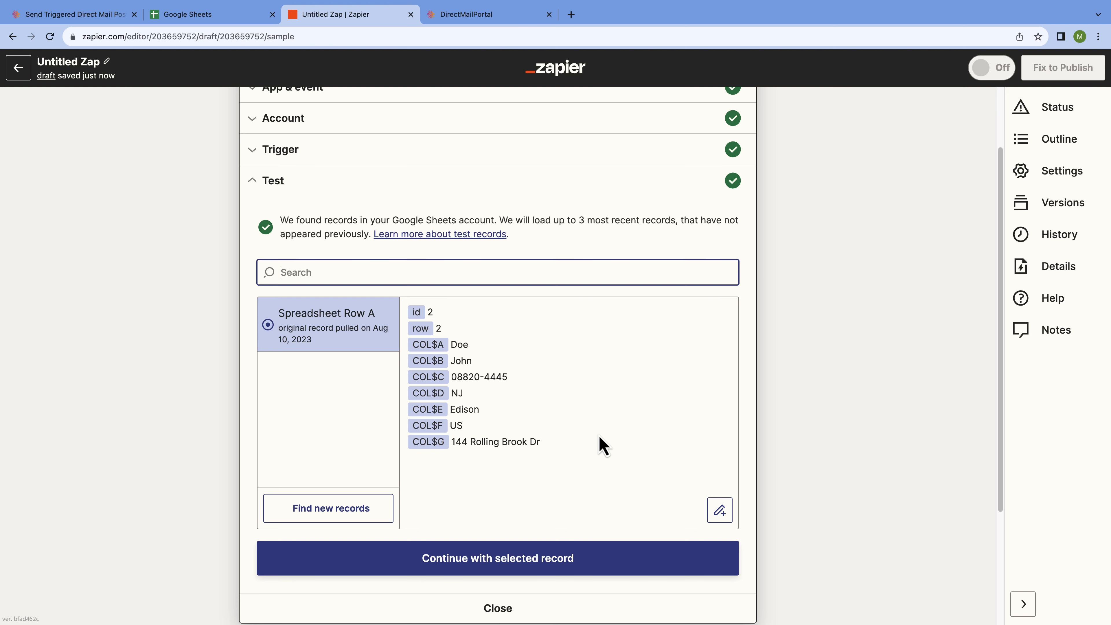
left_click(565, 565)
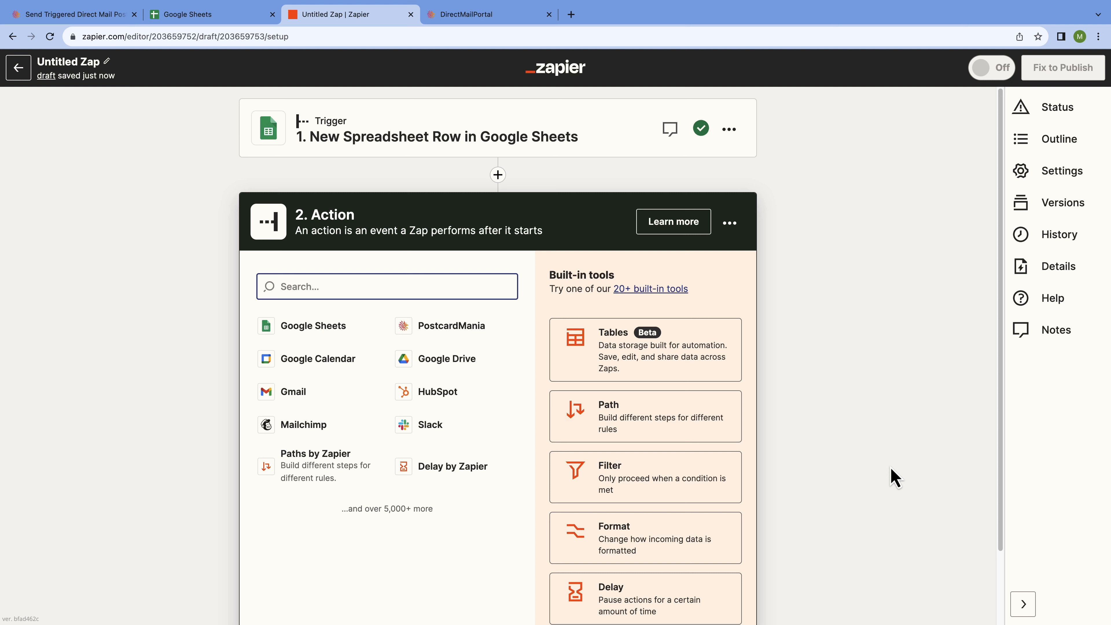
- Choose PostcardMania with the Send a Postcard event as the action, then continue
type("PostcardMania")
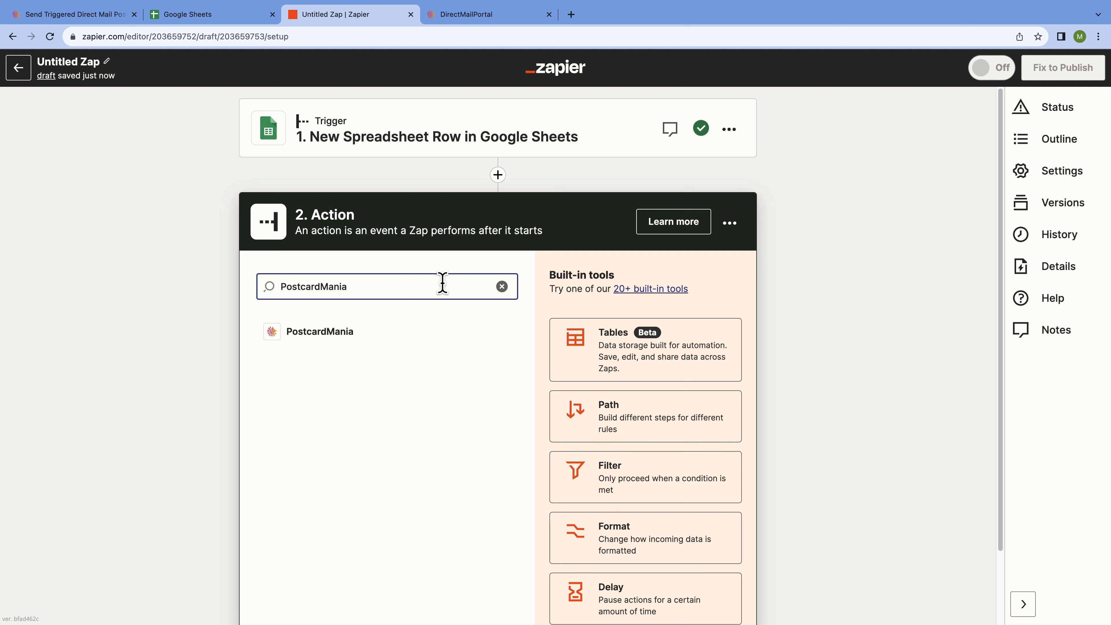
left_click(377, 337)
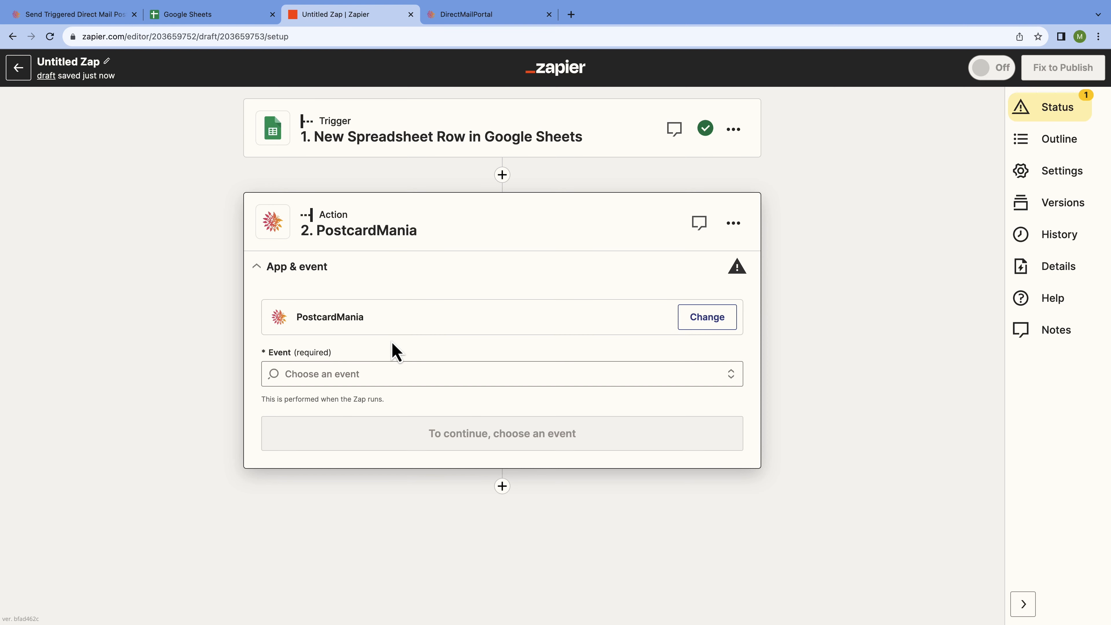
left_click(706, 369)
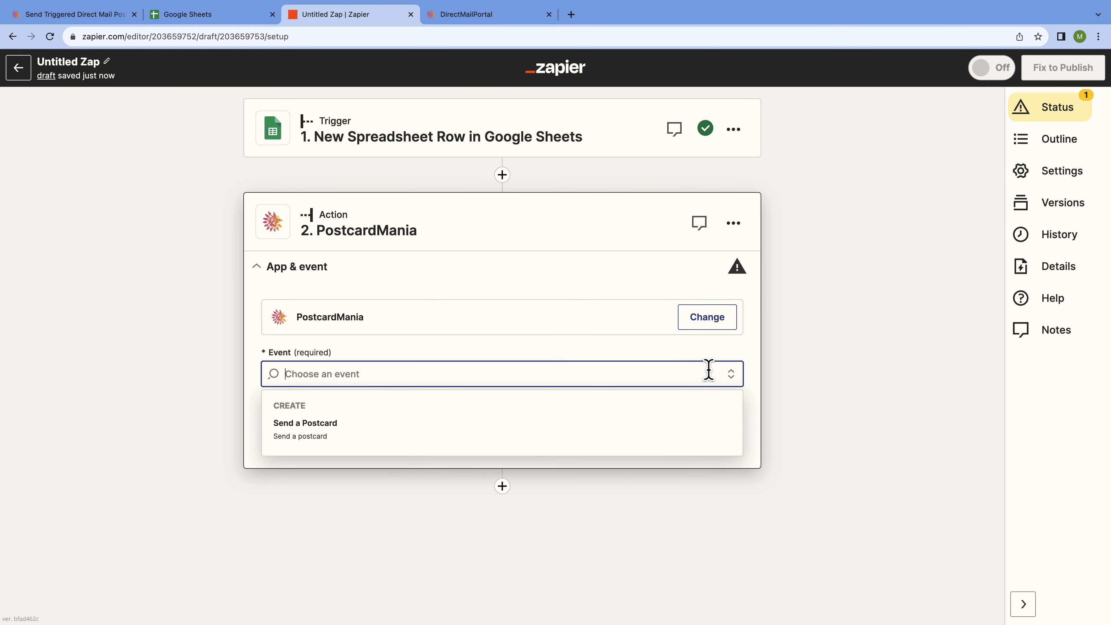
left_click(497, 438)
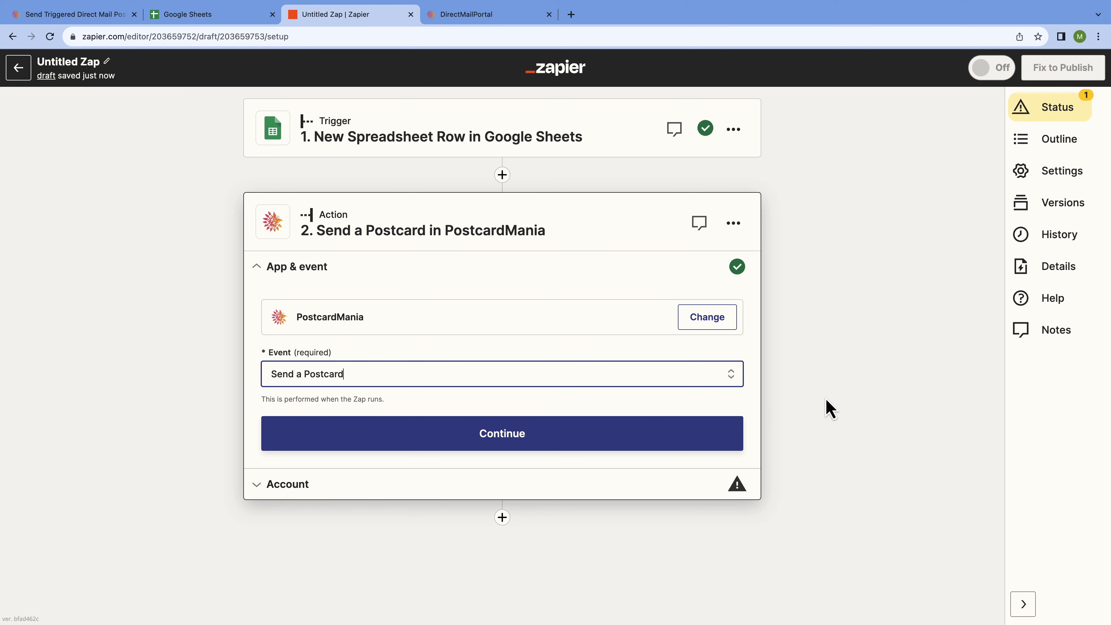
left_click(684, 439)
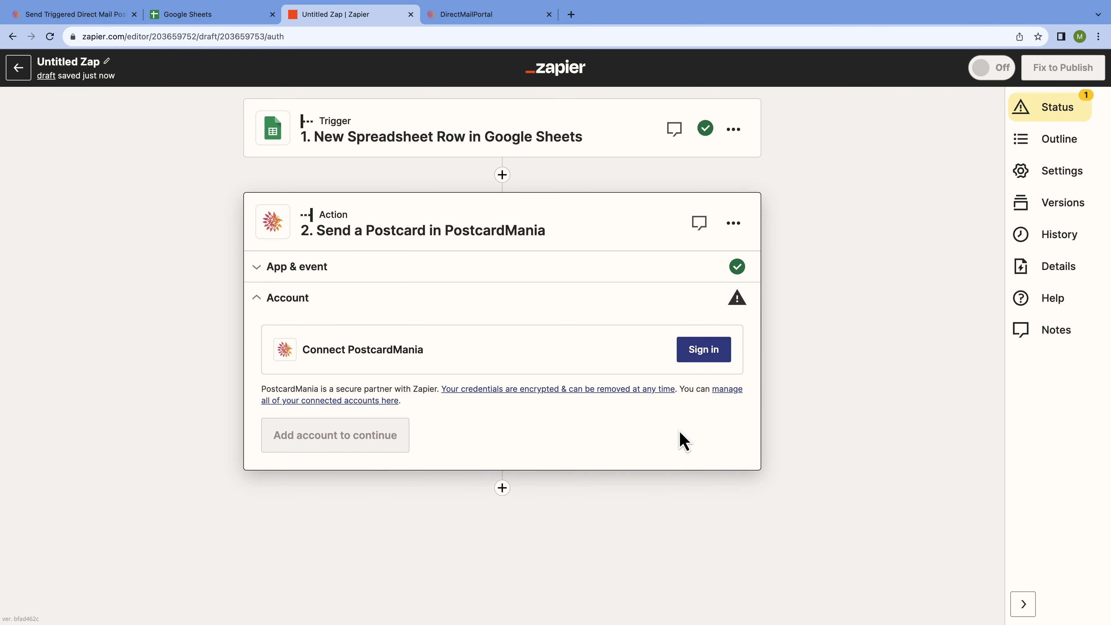
- Start connecting a PostcardMania account and enter the account username and password
left_click(703, 350)
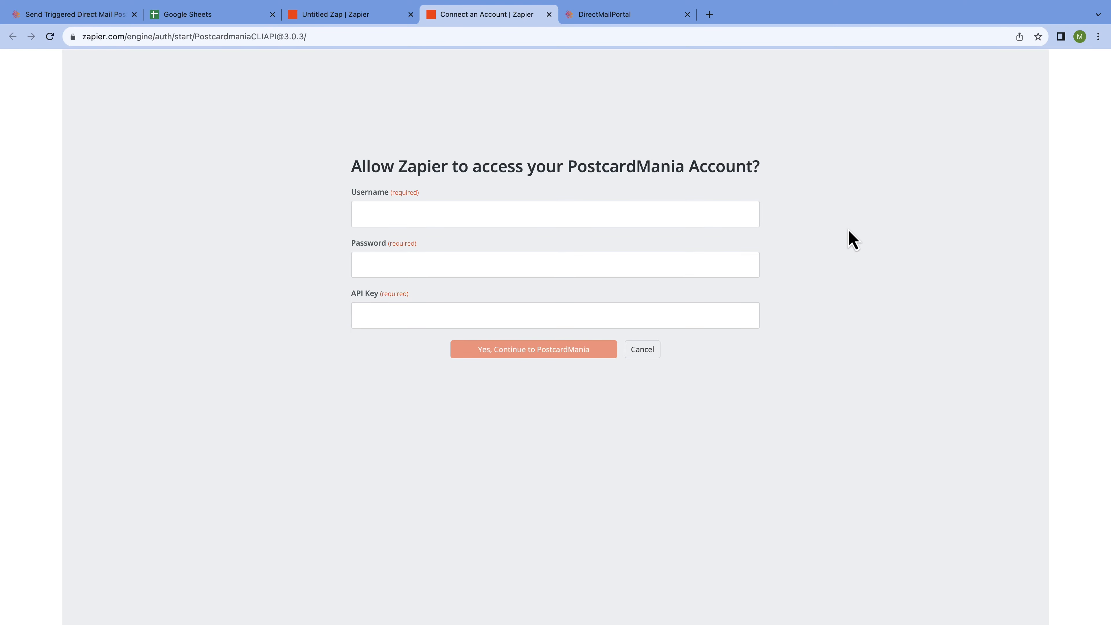
left_click(582, 215)
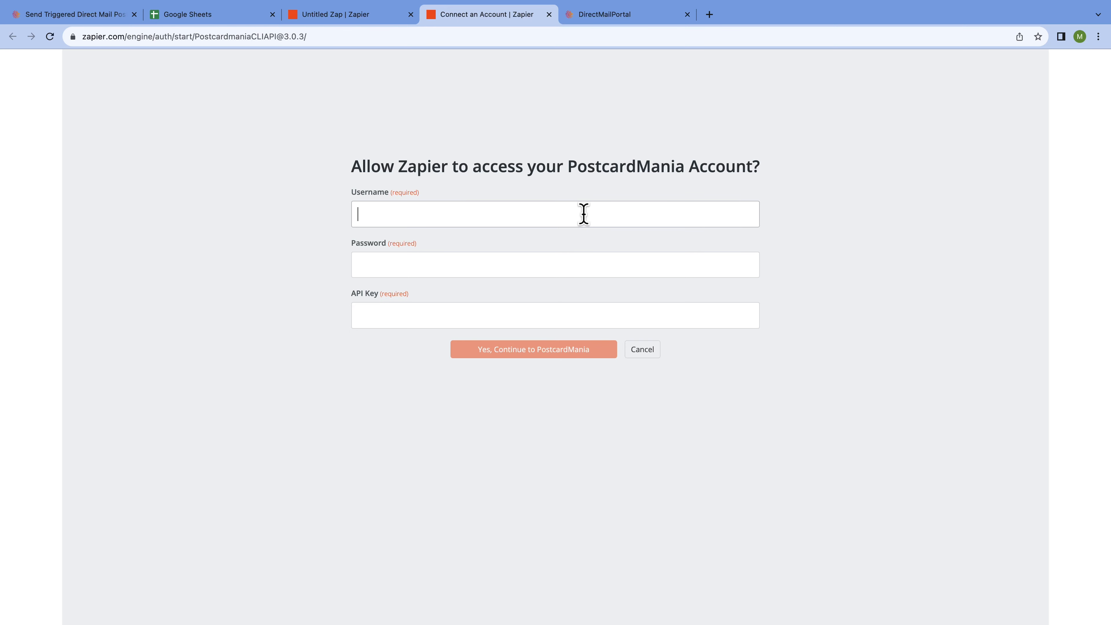
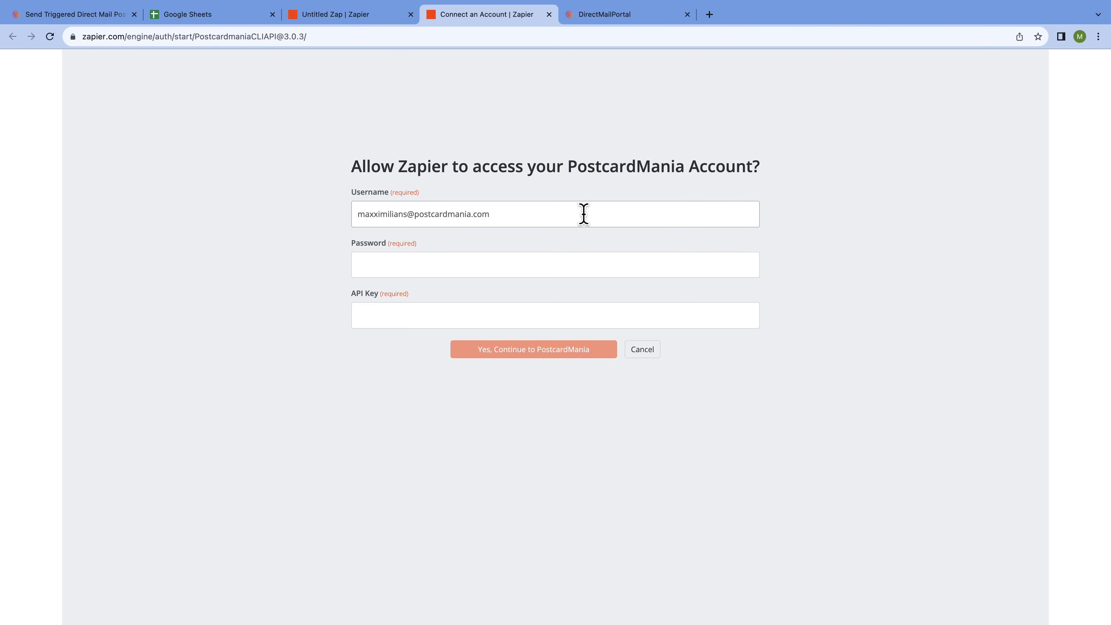
key("Tab")
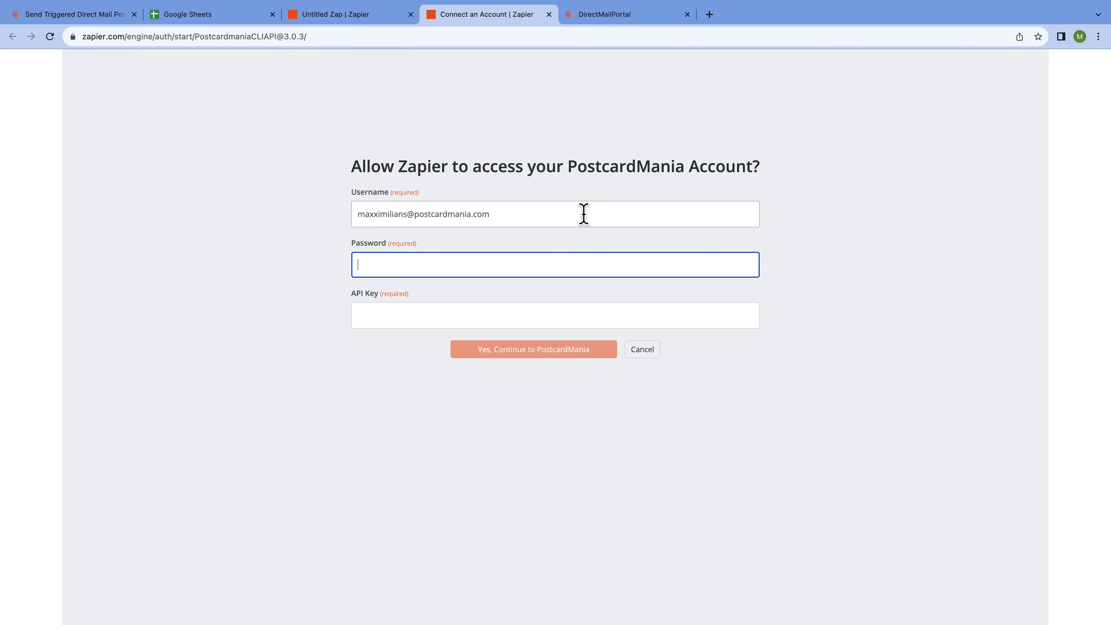
type("•••••••••••••")
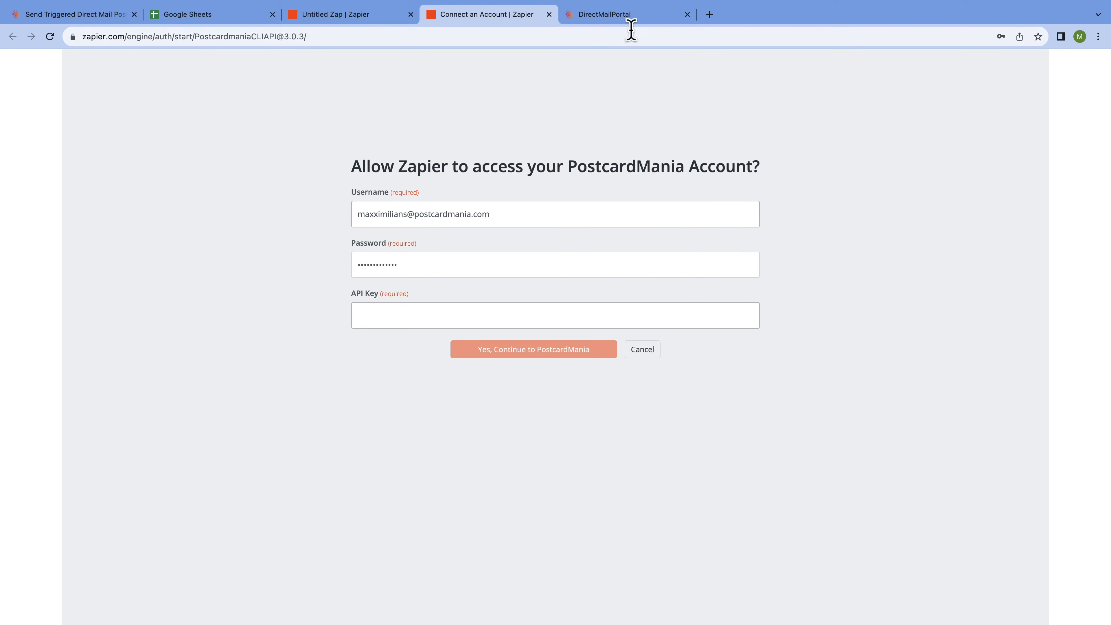
left_click(656, 18)
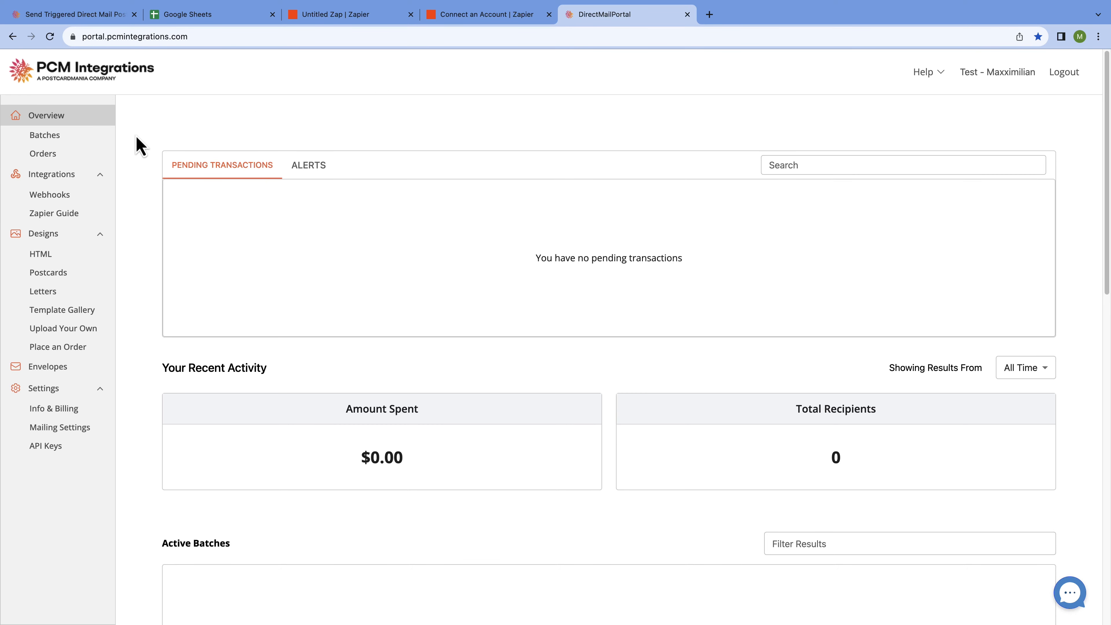
- Copy the Sandbox API key from the PCM Integrations API Keys page
left_click(76, 446)
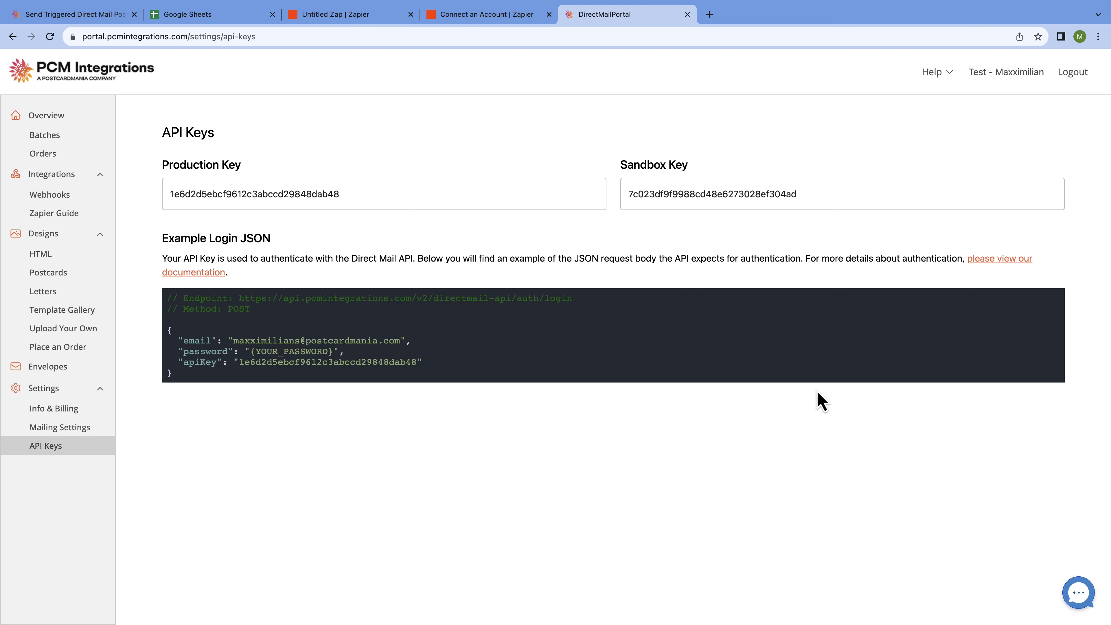
left_click_drag(875, 194, 630, 188)
key("super+c")
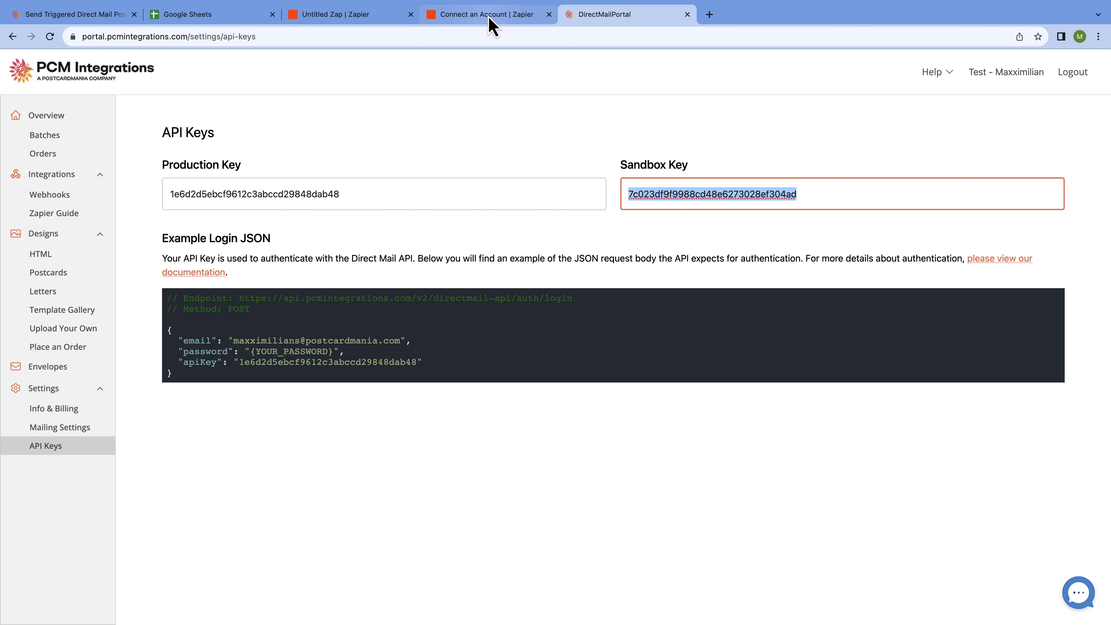
left_click(519, 15)
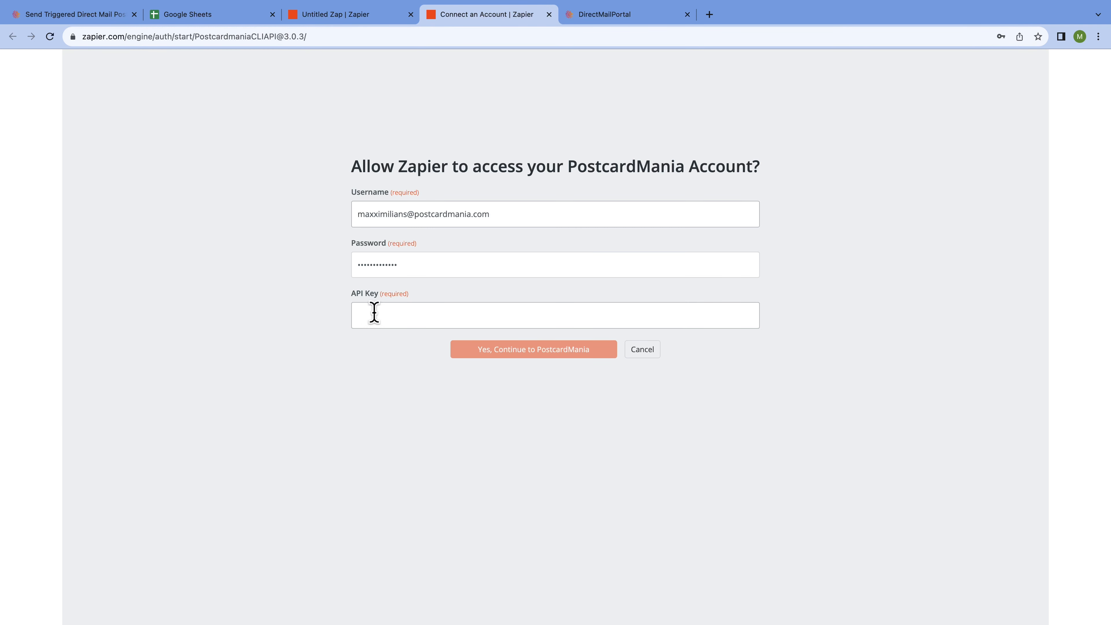
- Paste the Sandbox key into the API Key field and submit the PostcardMania connection
left_click(449, 319)
key("super+v")
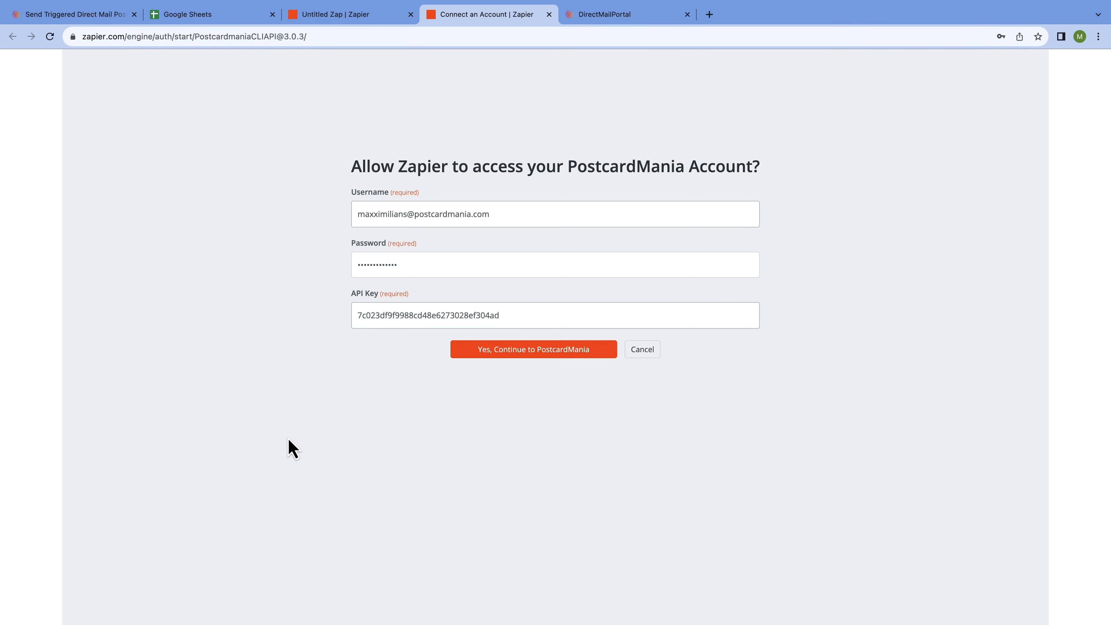
left_click(603, 353)
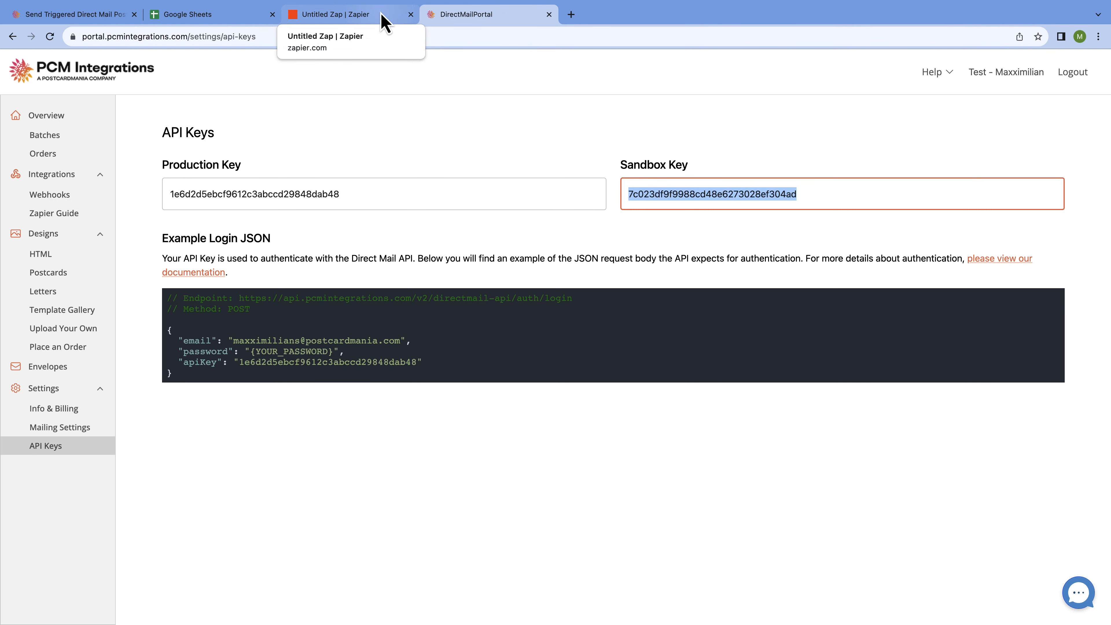
- Confirm the connected PostcardMania account in the Zap's postcard action step
left_click(384, 23)
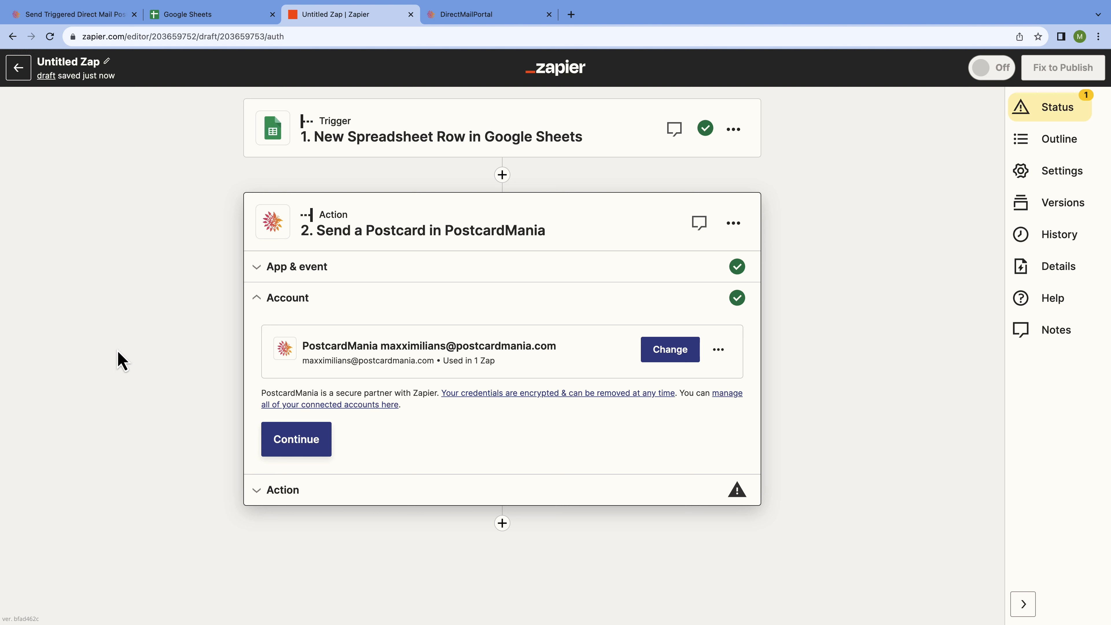
left_click(326, 439)
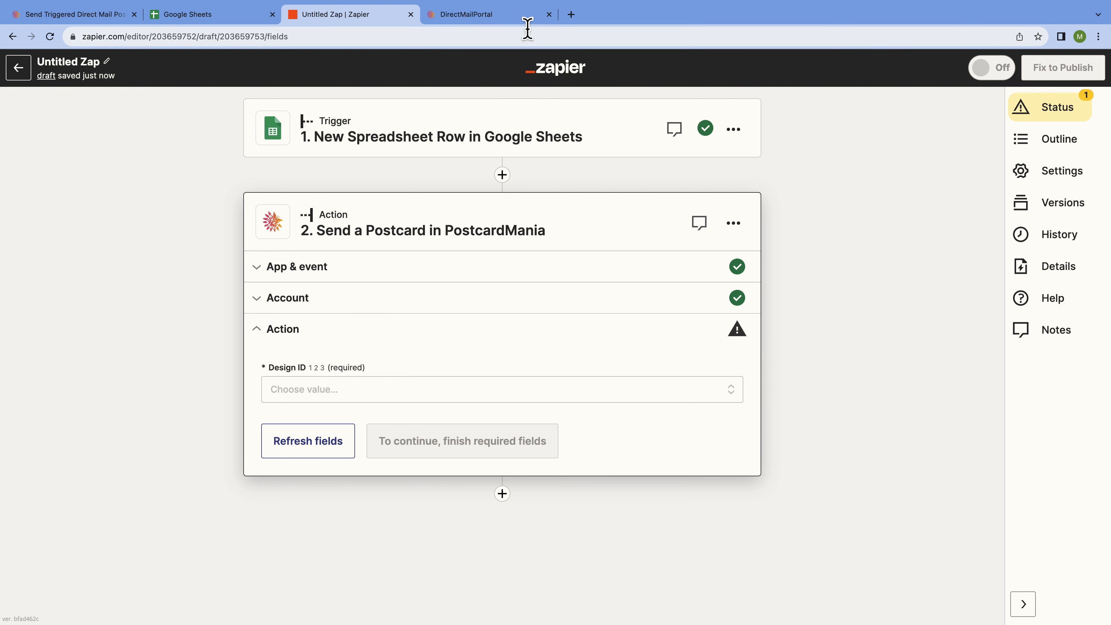
left_click(513, 15)
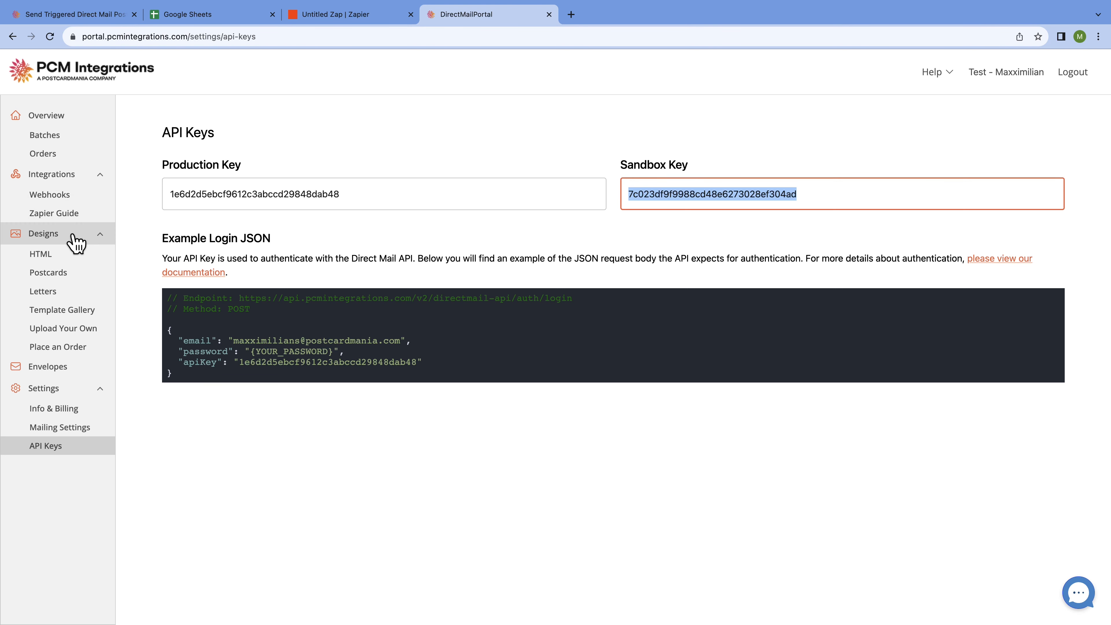
- Find postcard design 2107 in the Postcards list and view its details and $0.862 pricing
left_click(80, 280)
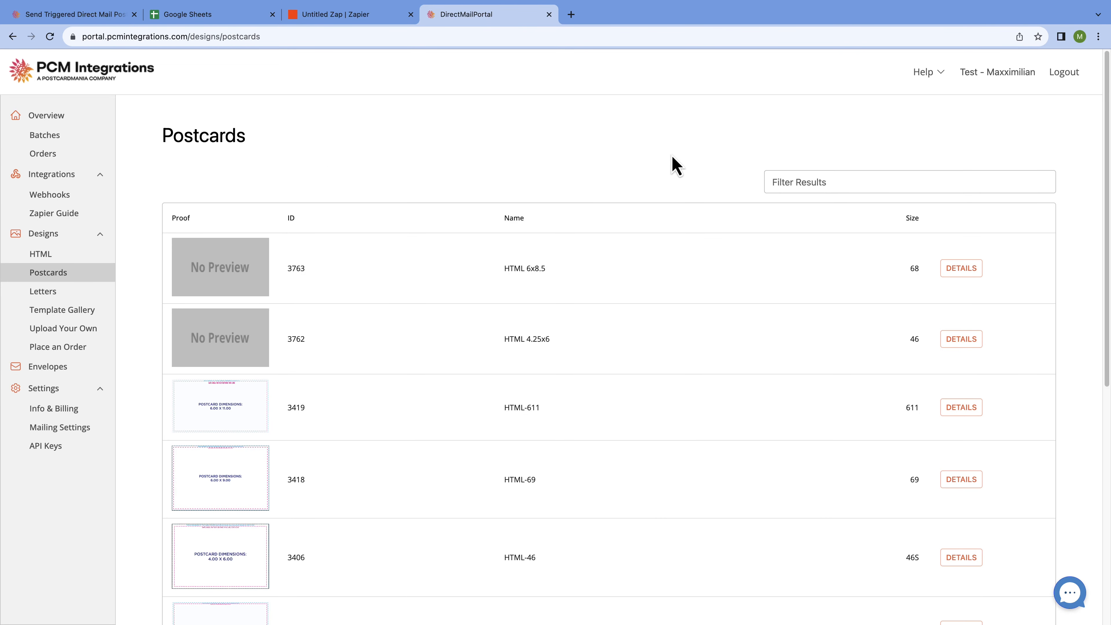
scroll(699, 298, "down", 2)
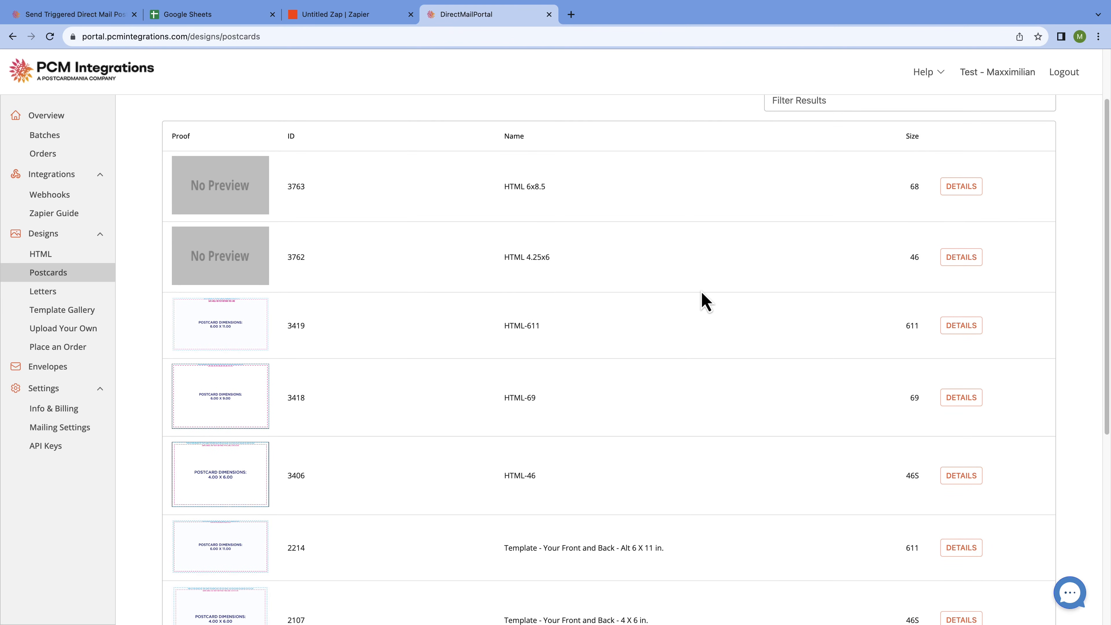
scroll(701, 292, "down", 6)
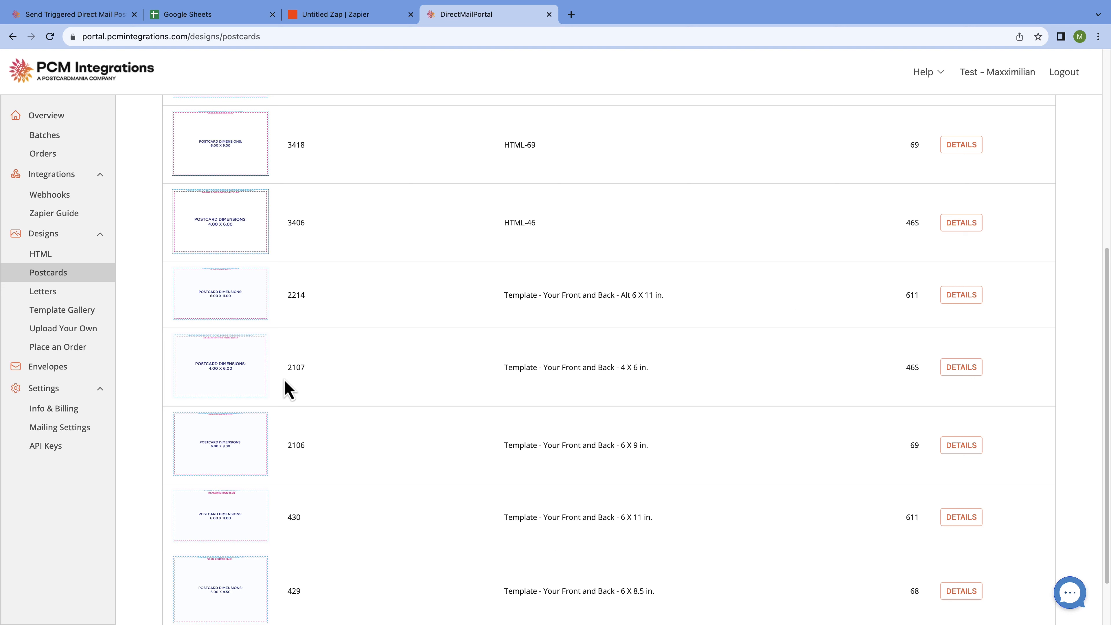
left_click(977, 376)
scroll(968, 377, "down", 1)
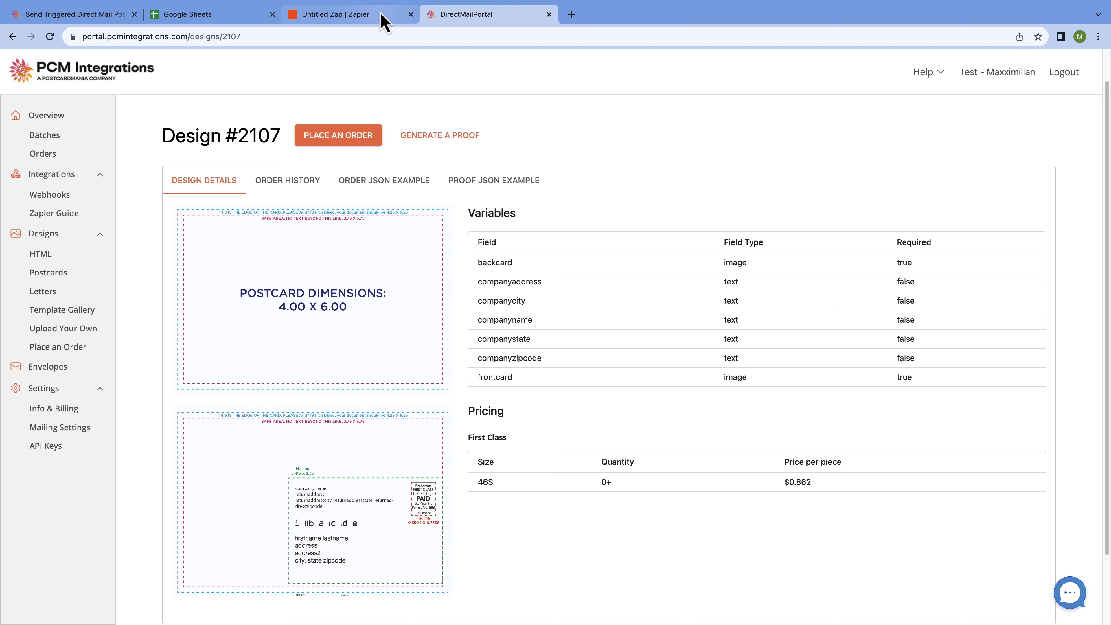
left_click(382, 21)
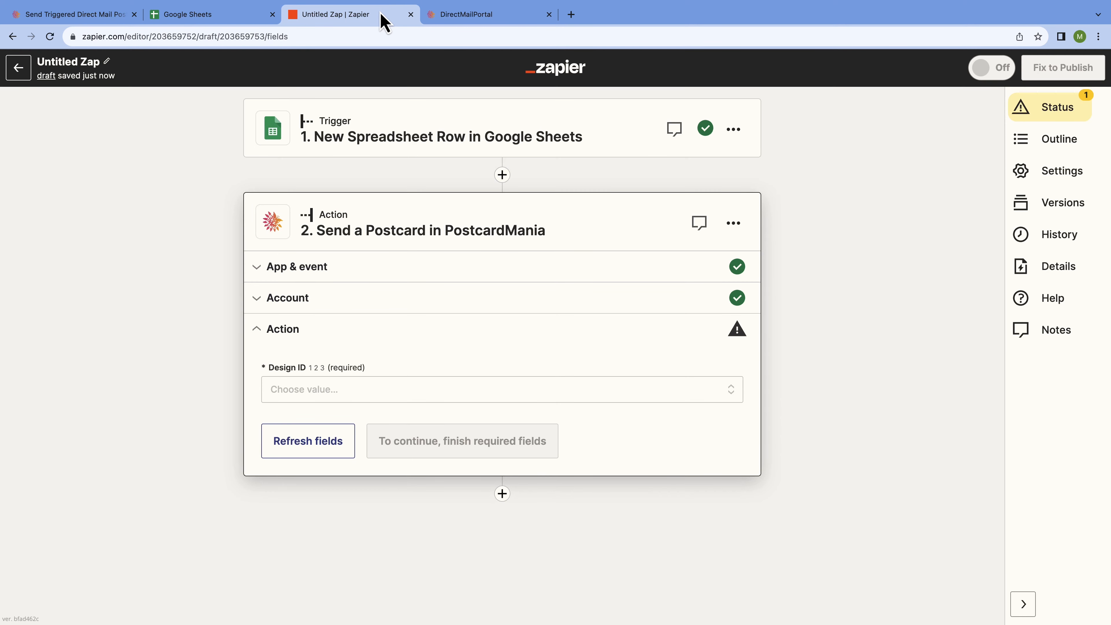
- Choose design 2107, 'Template - Your Front and Back - 4 X 6 in.', as the Design ID
left_click(580, 389)
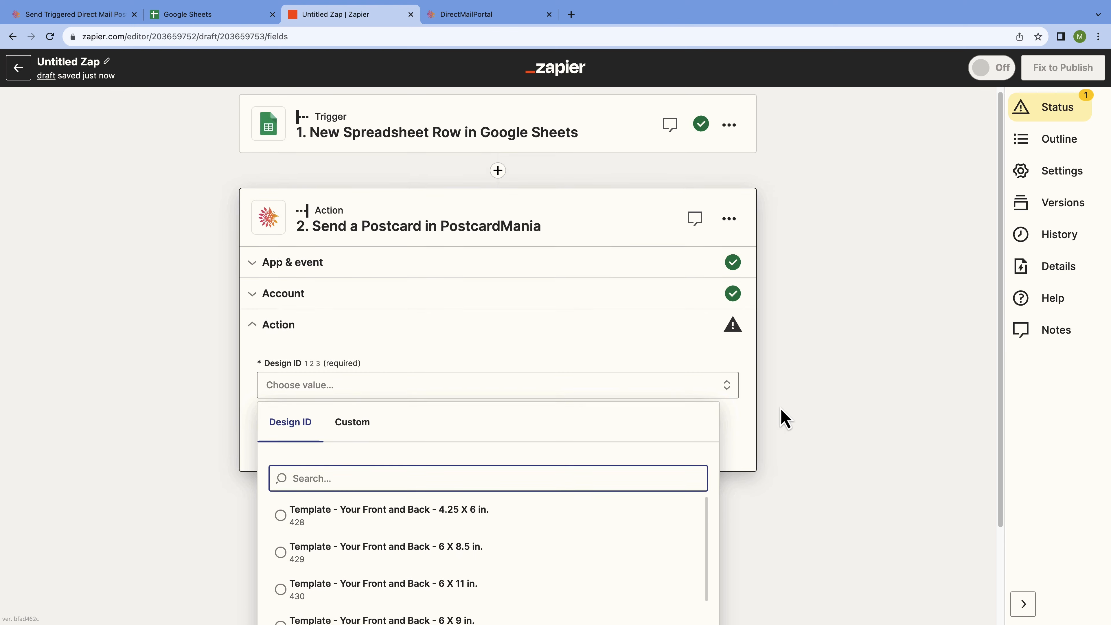
scroll(783, 418, "down", 3)
scroll(618, 430, "down", 1)
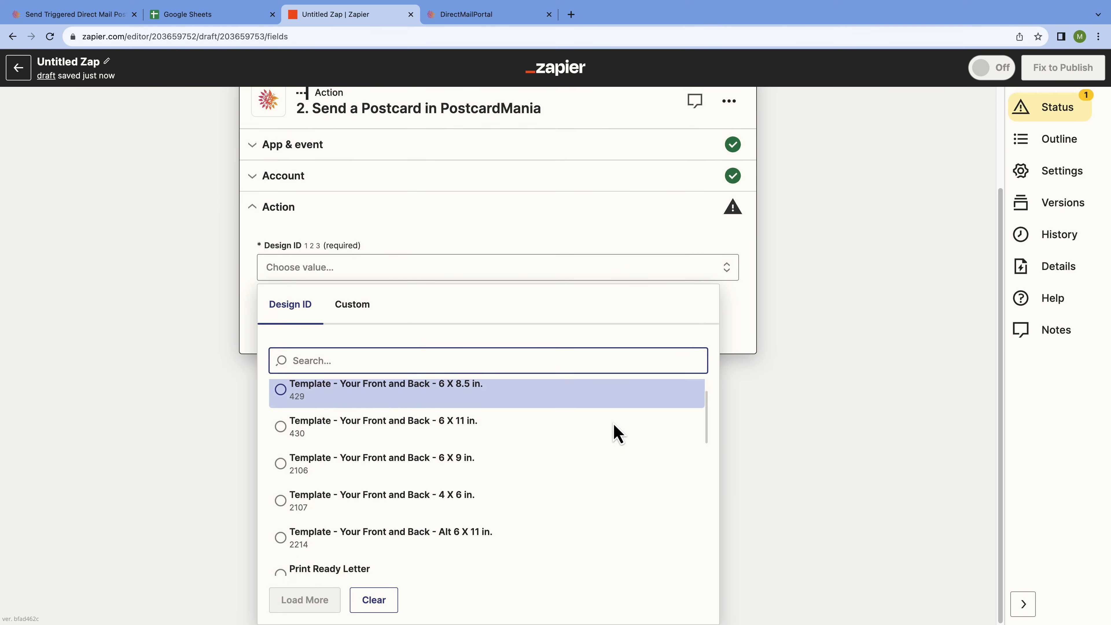
scroll(615, 431, "down", 3)
left_click(590, 420)
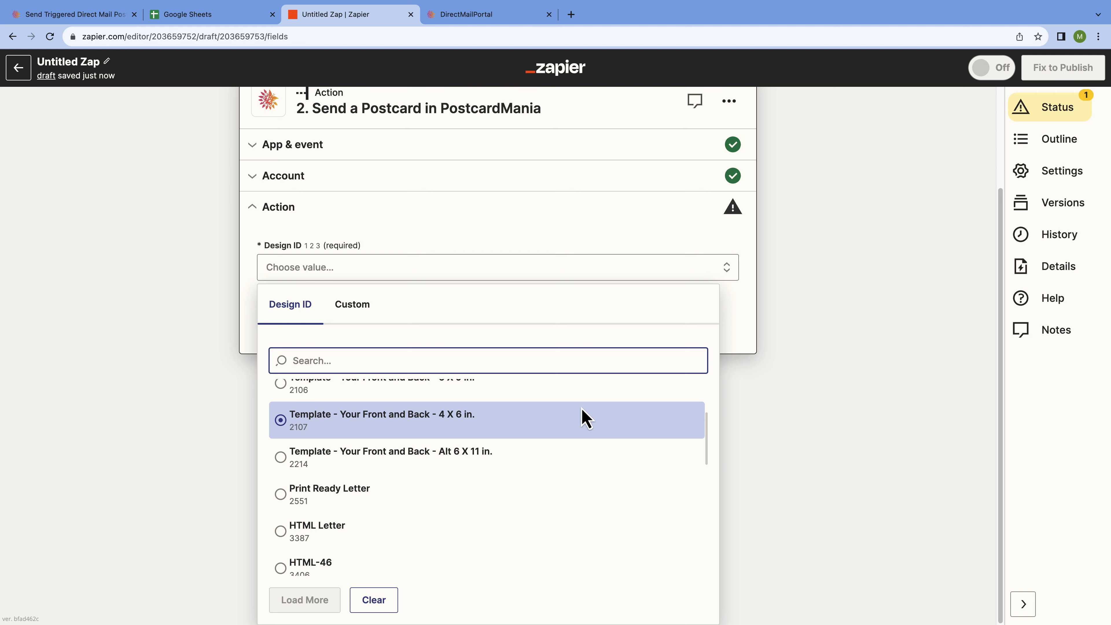
left_click(319, 432)
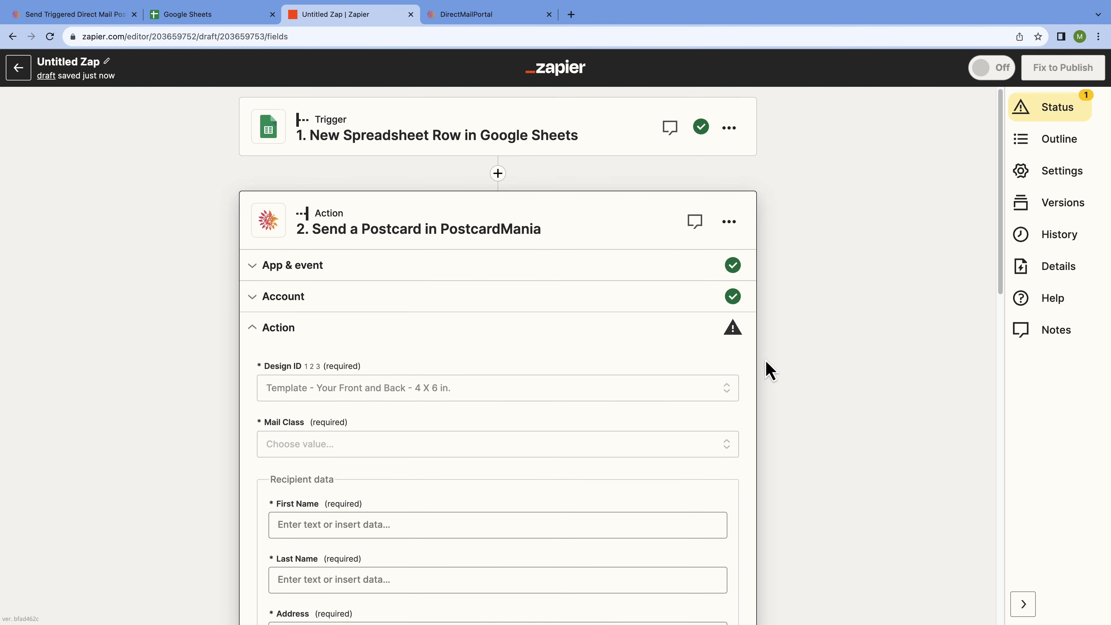
- Set the postcard's mail class to FirstClass
scroll(768, 368, "down", 2)
scroll(787, 373, "down", 3)
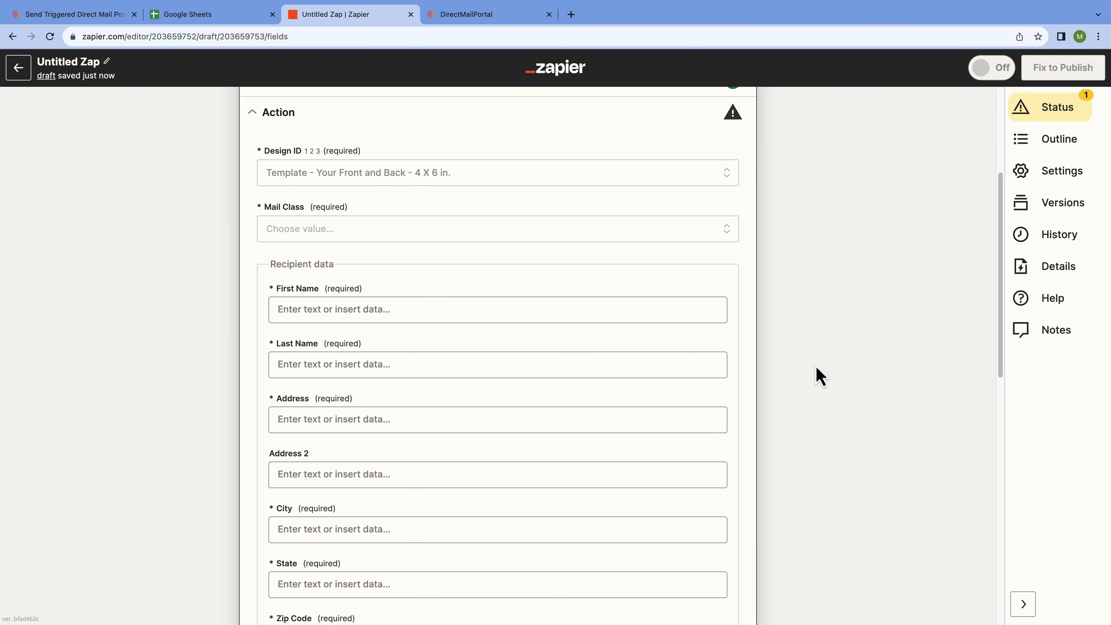
left_click(556, 236)
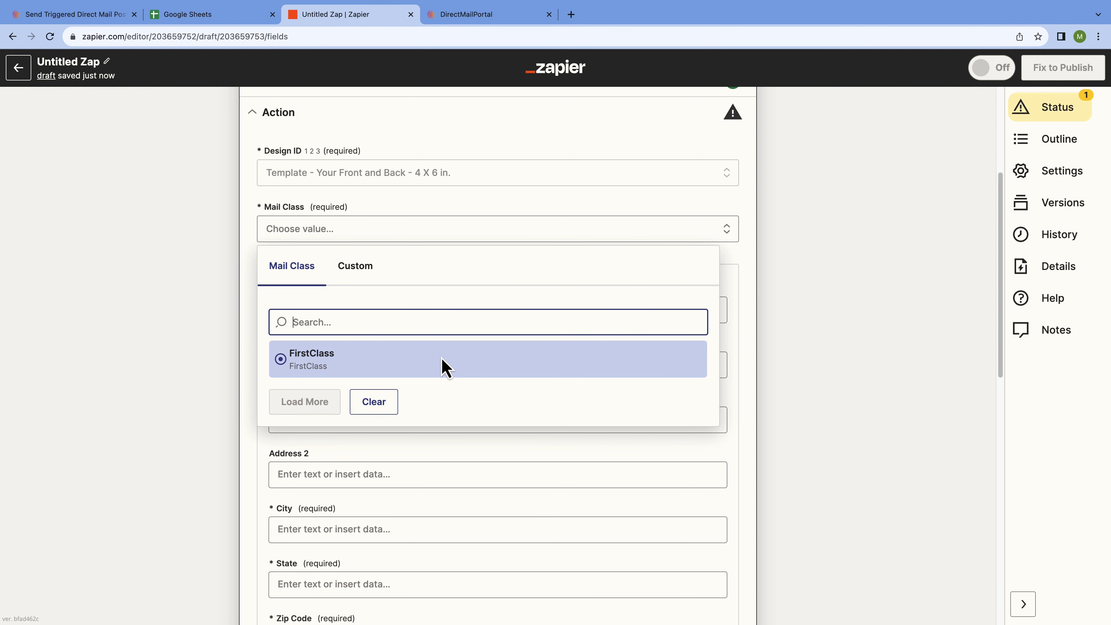
left_click(445, 367)
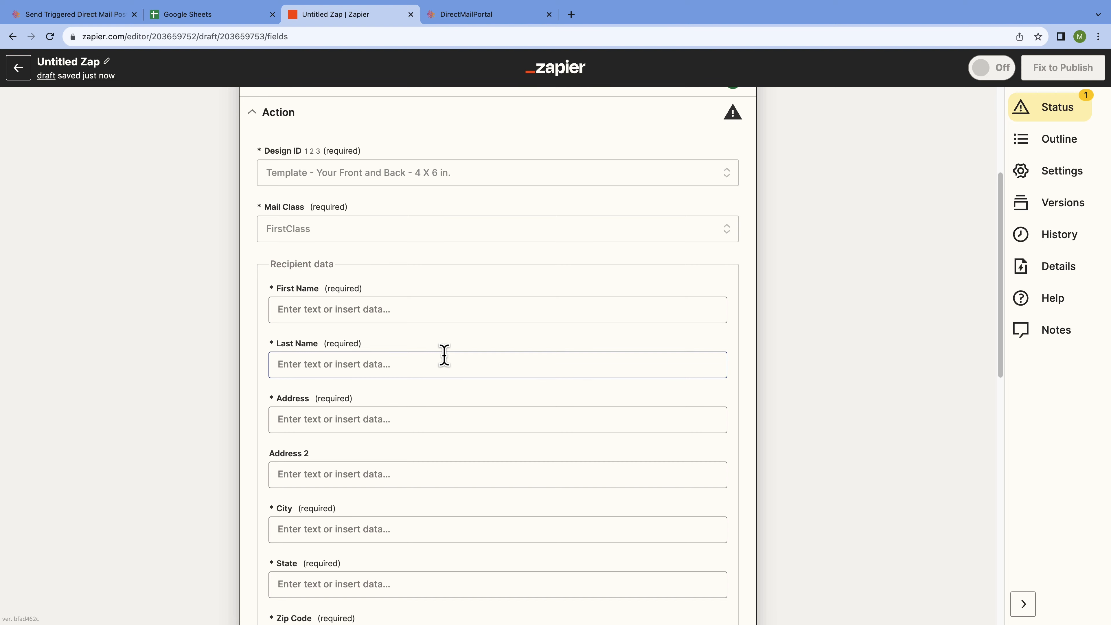
left_click(453, 310)
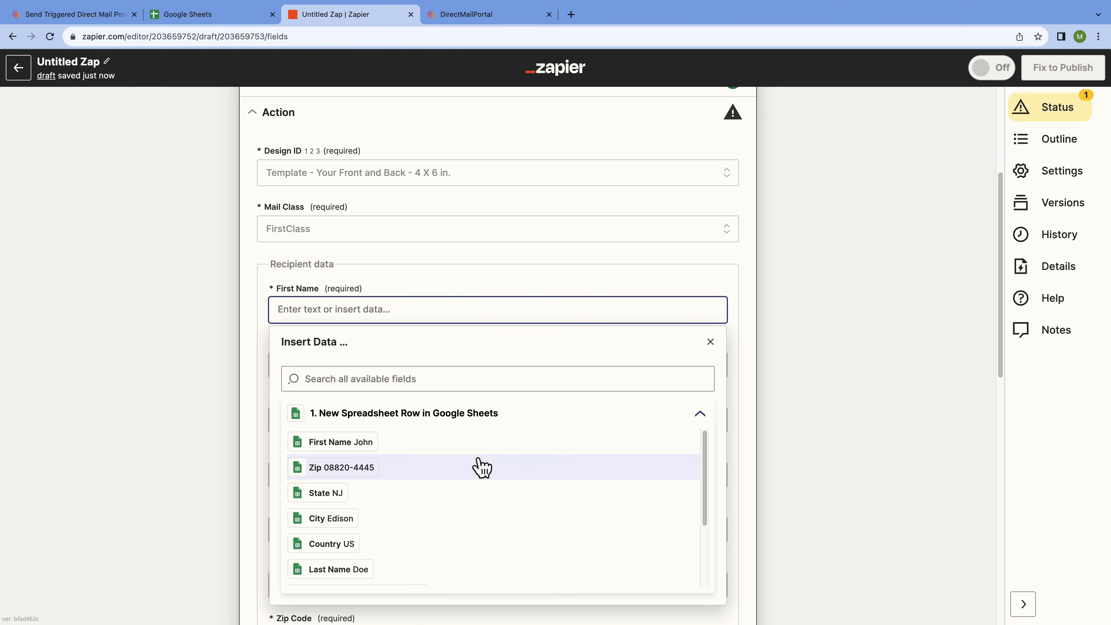
- Map the sheet's First Name and Last Name columns into the recipient name fields
scroll(481, 467, "down", 2)
scroll(482, 468, "down", 1)
scroll(477, 471, "up", 3)
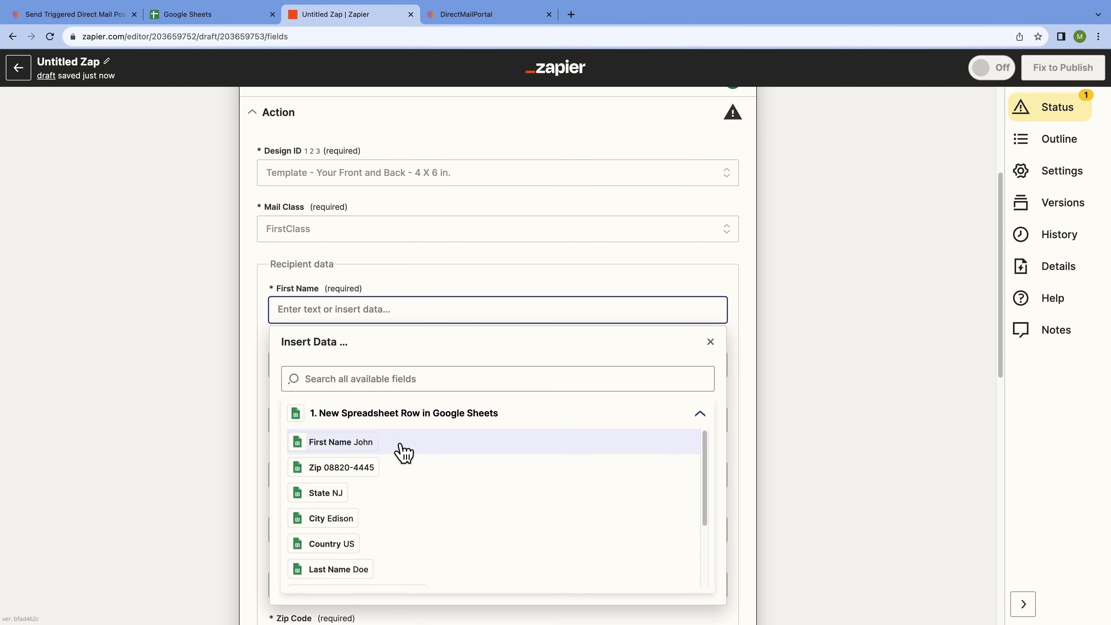
left_click(437, 447)
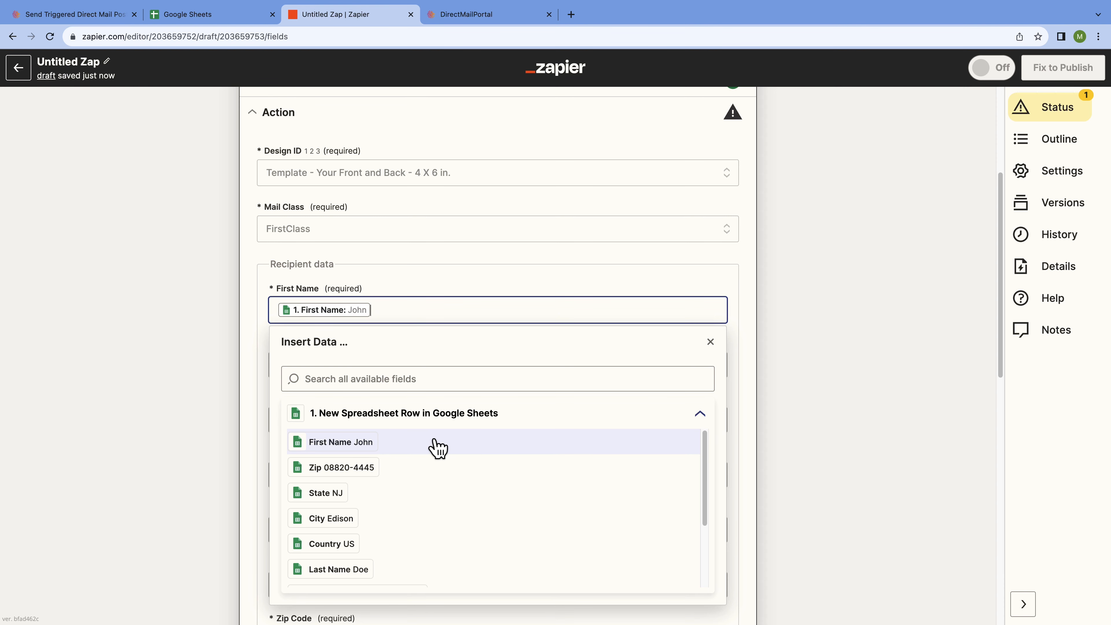
left_click(711, 343)
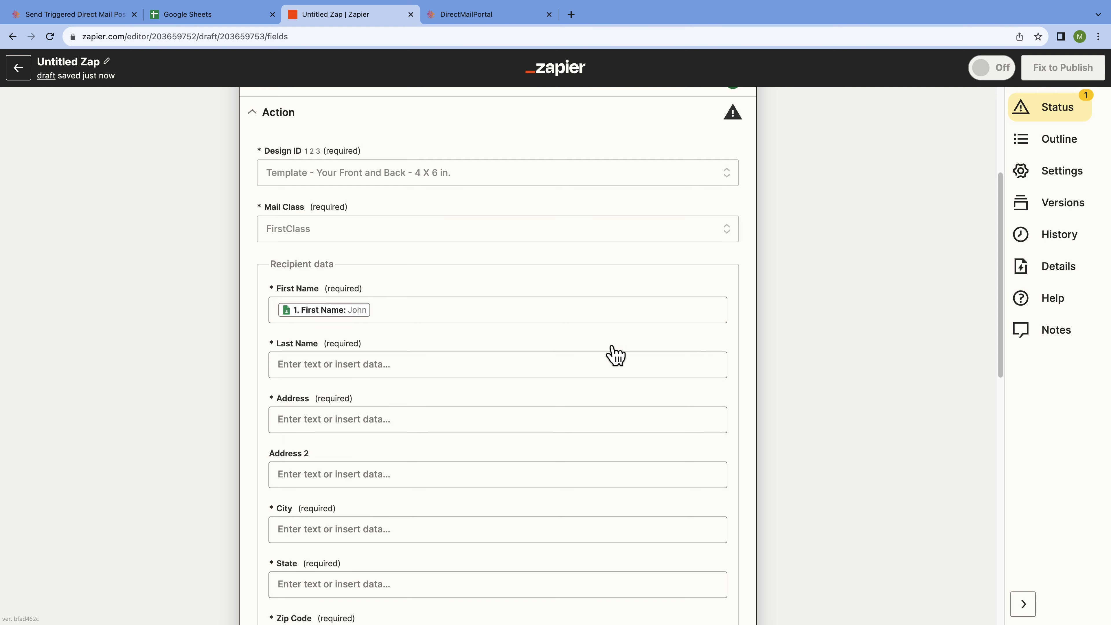
left_click(532, 364)
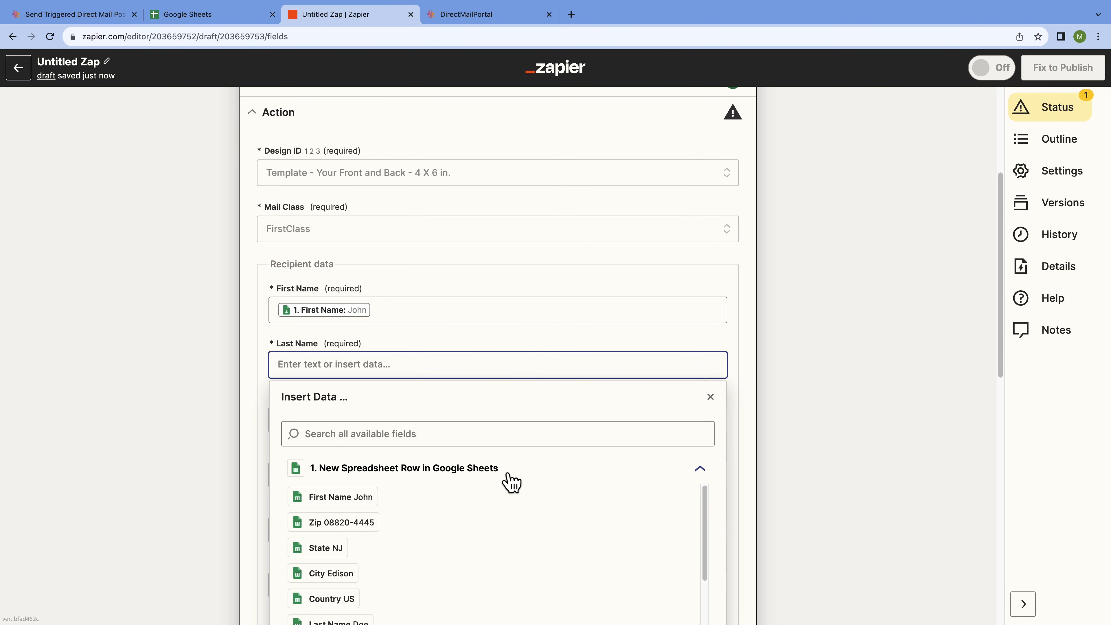
scroll(505, 520, "down", 2)
scroll(508, 520, "down", 2)
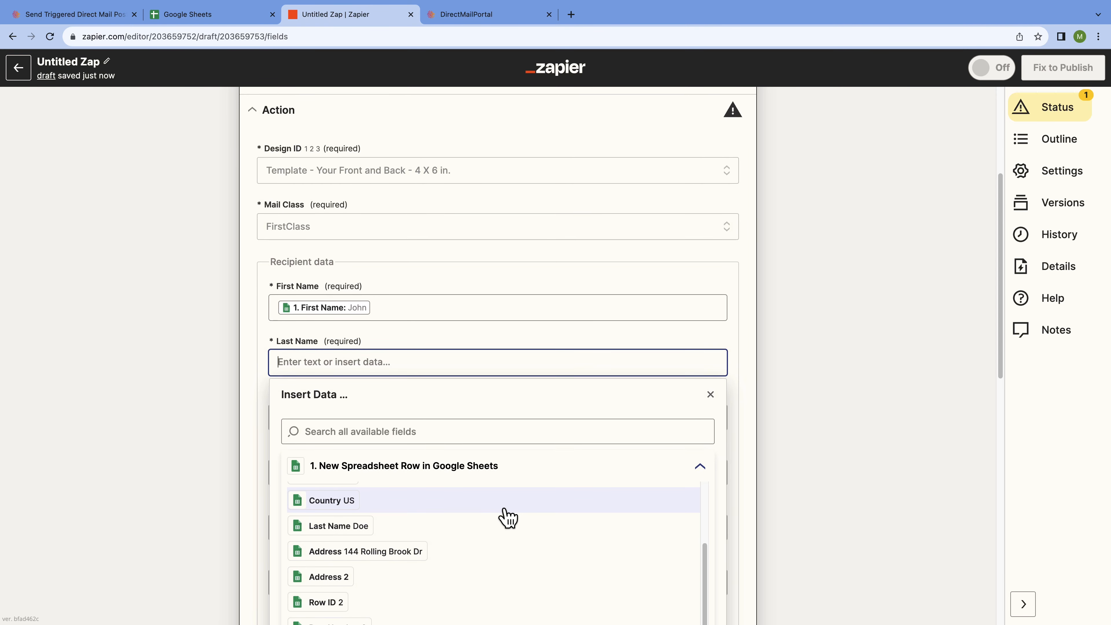
left_click(387, 531)
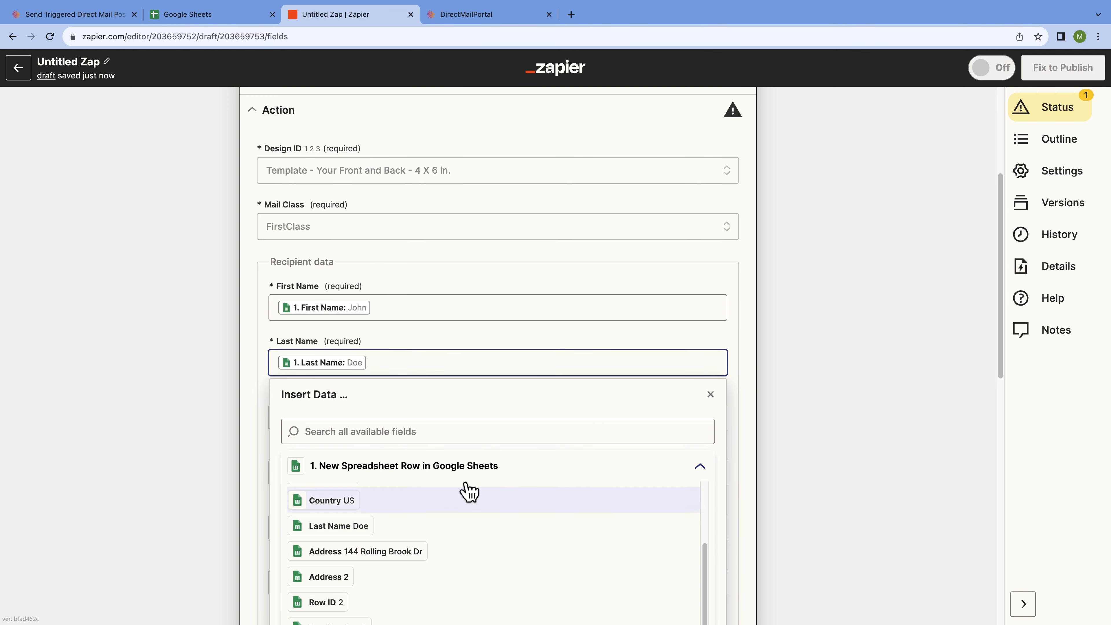
left_click(711, 395)
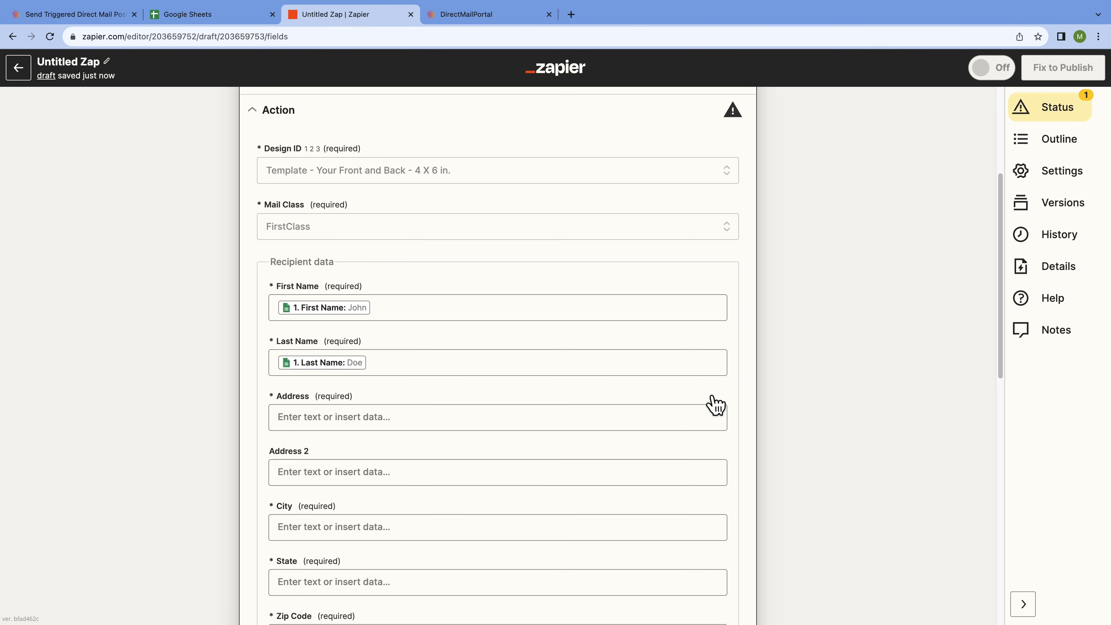
- Map the sheet's Address and Address 2 columns into the recipient address fields
left_click(532, 418)
scroll(531, 472, "down", 3)
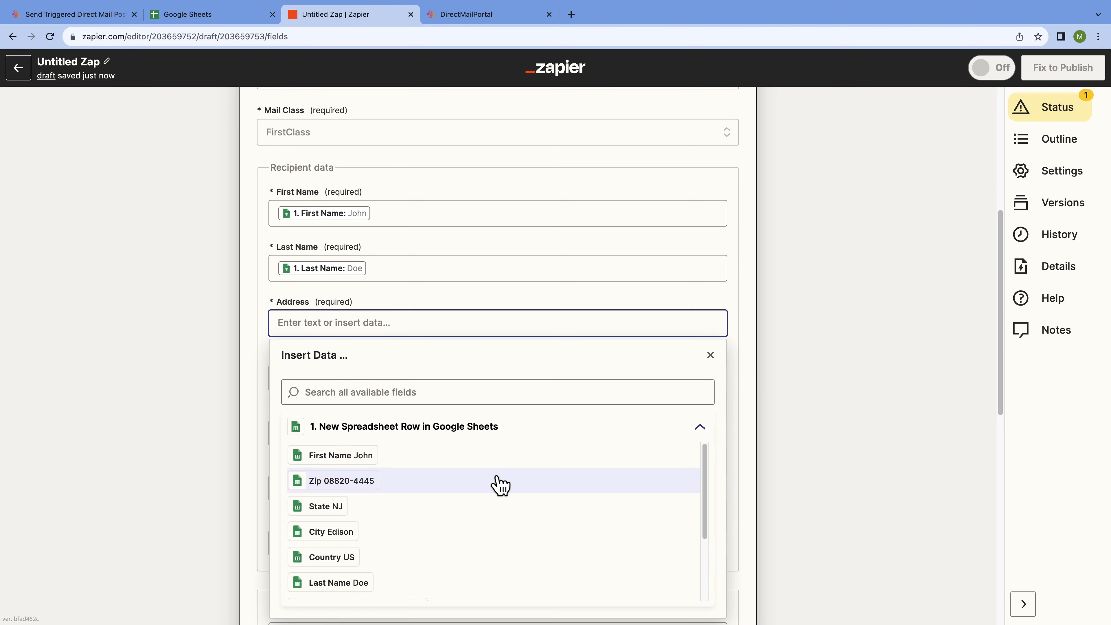
scroll(499, 484, "down", 2)
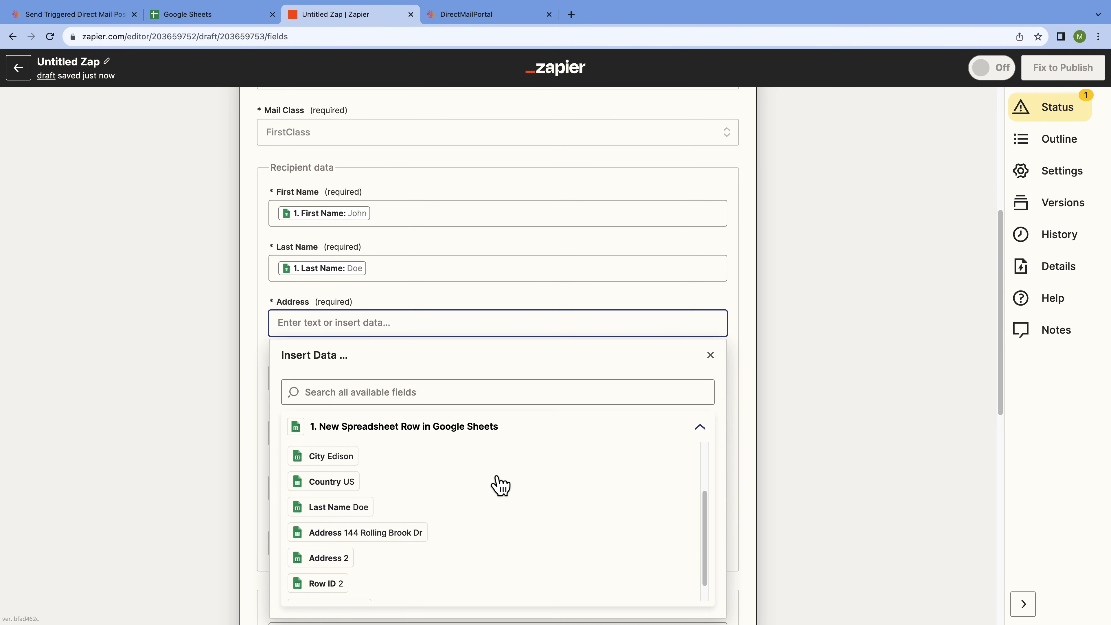
left_click(482, 533)
left_click(711, 356)
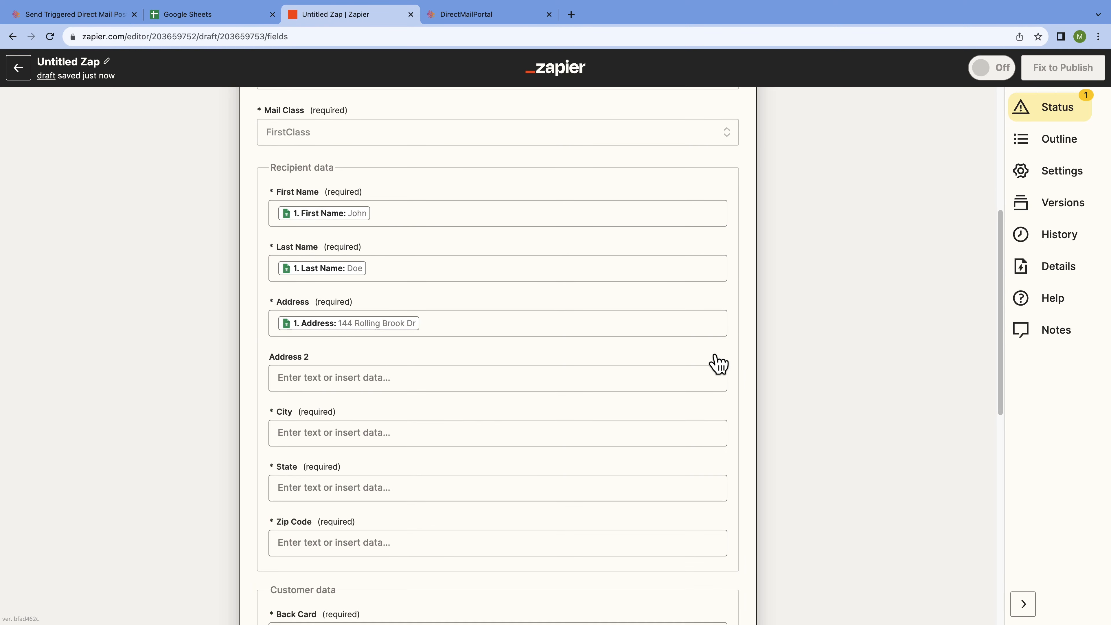
left_click(541, 384)
scroll(552, 499, "down", 5)
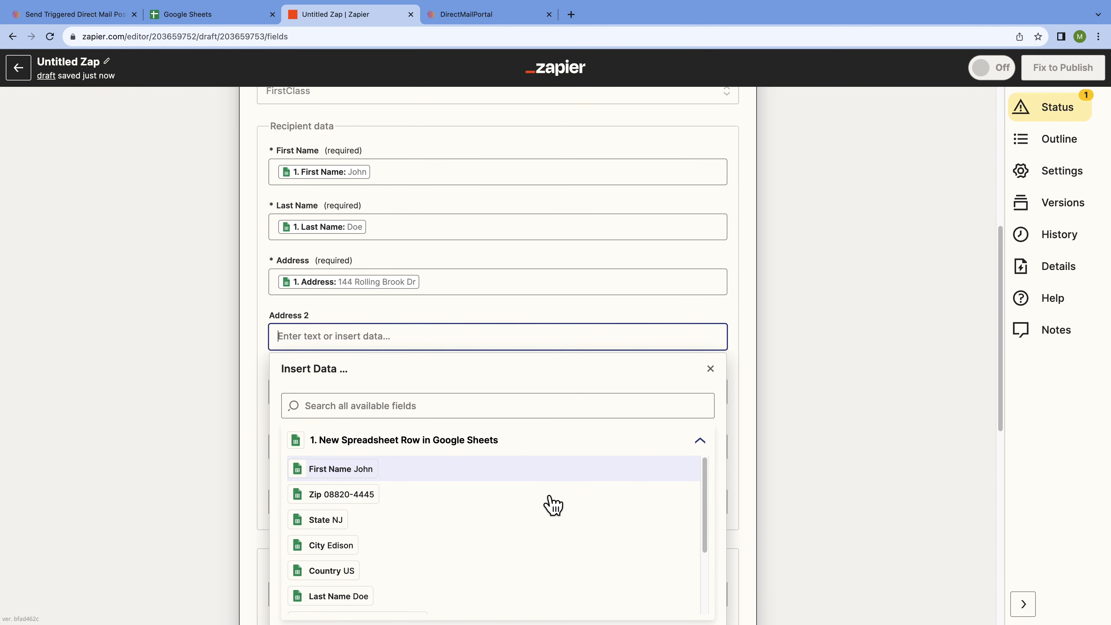
scroll(559, 486, "down", 1)
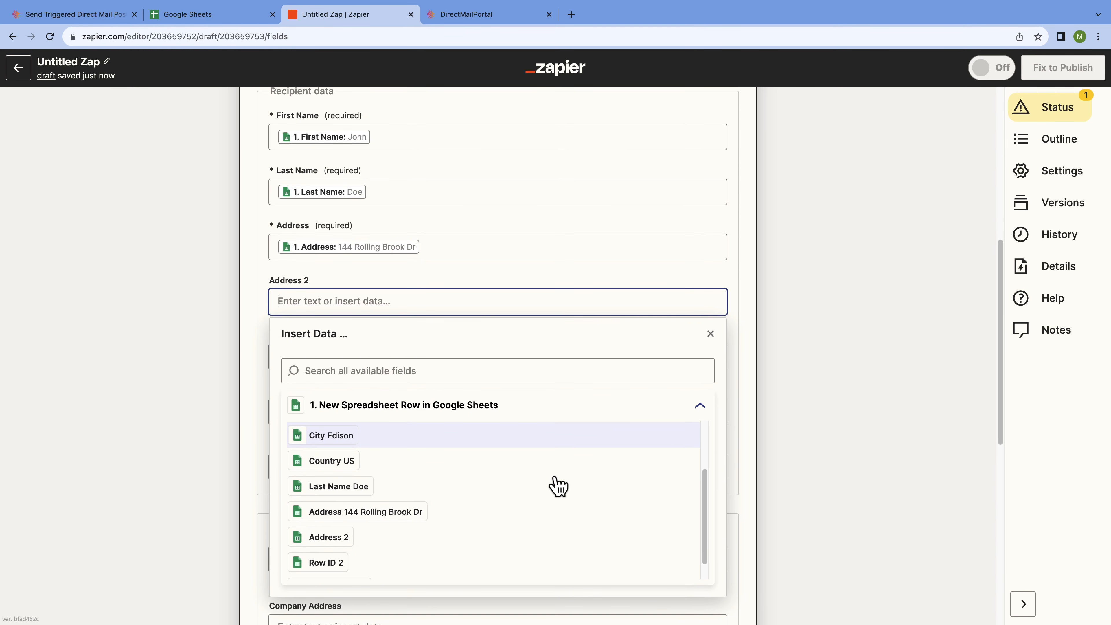
left_click(428, 542)
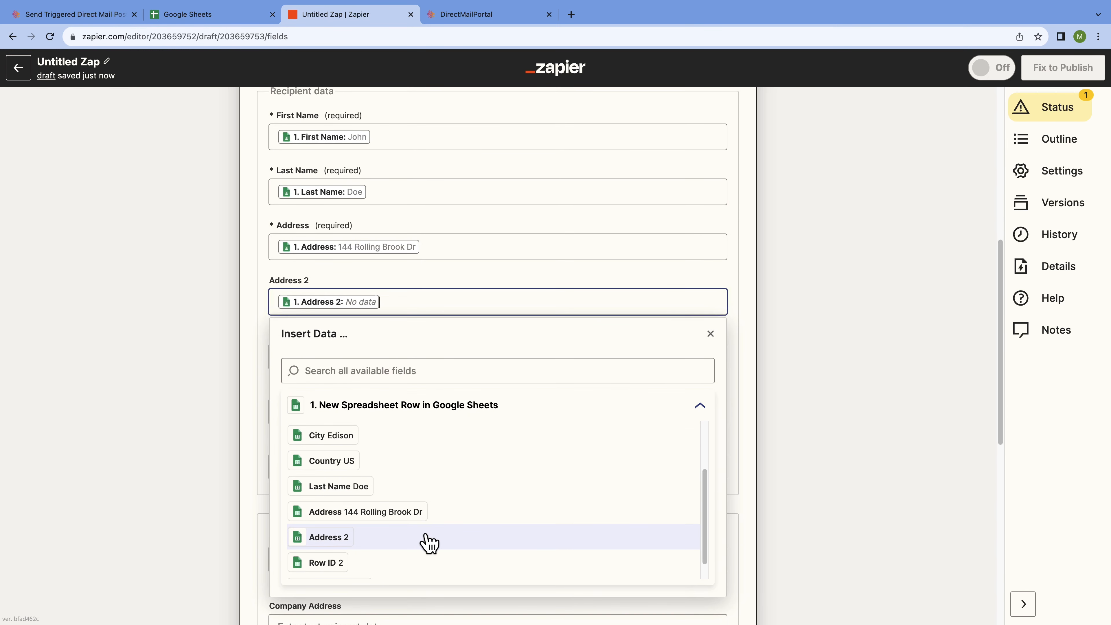
left_click(712, 336)
- Map City (Edison), State (NJ) and Zip Code (08820-4445) to the sheet's matching columns
left_click(546, 356)
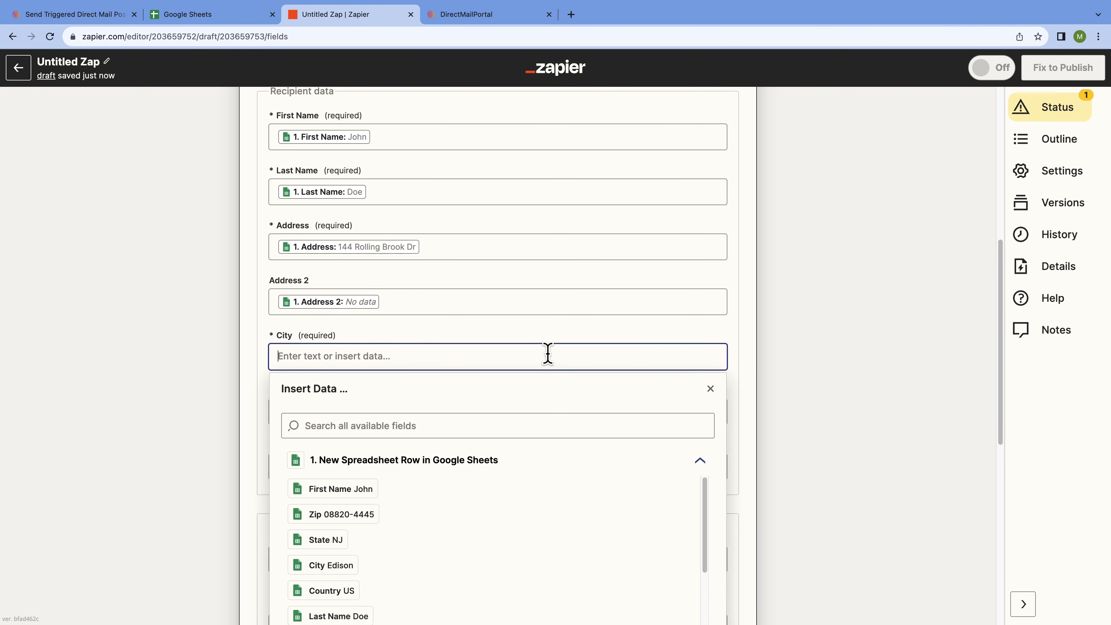
left_click(481, 565)
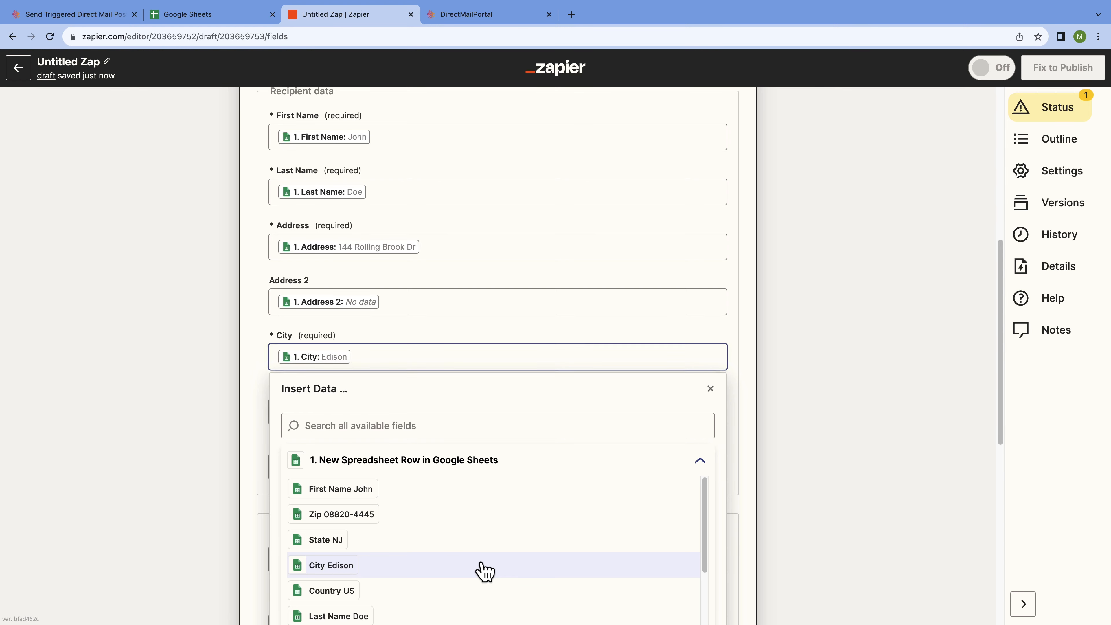
left_click(710, 388)
scroll(752, 379, "down", 1)
scroll(752, 380, "down", 3)
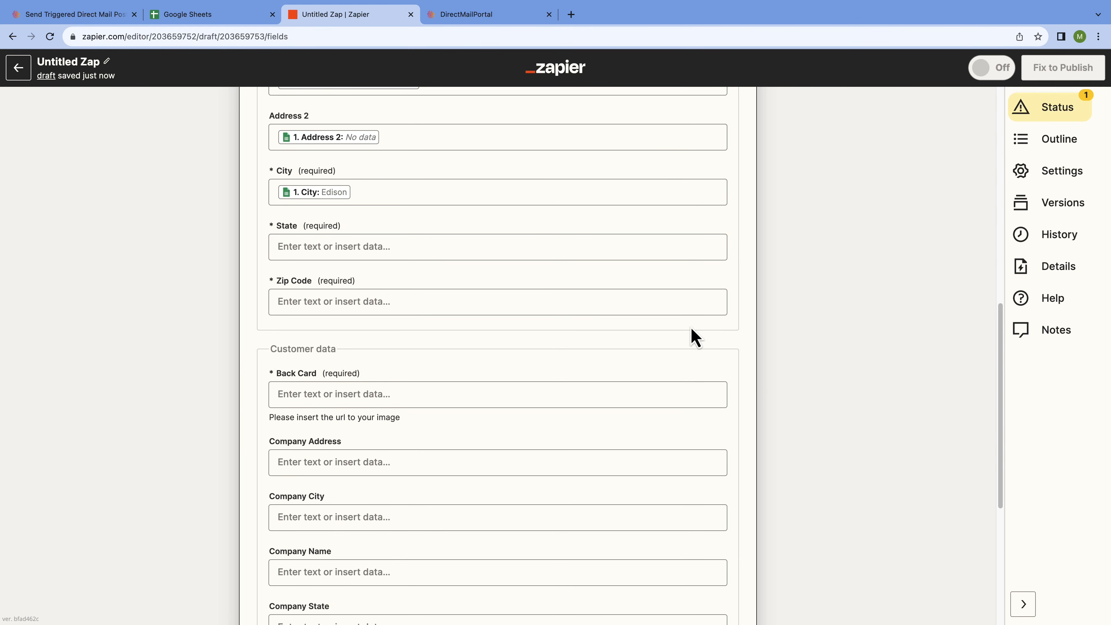
left_click(499, 246)
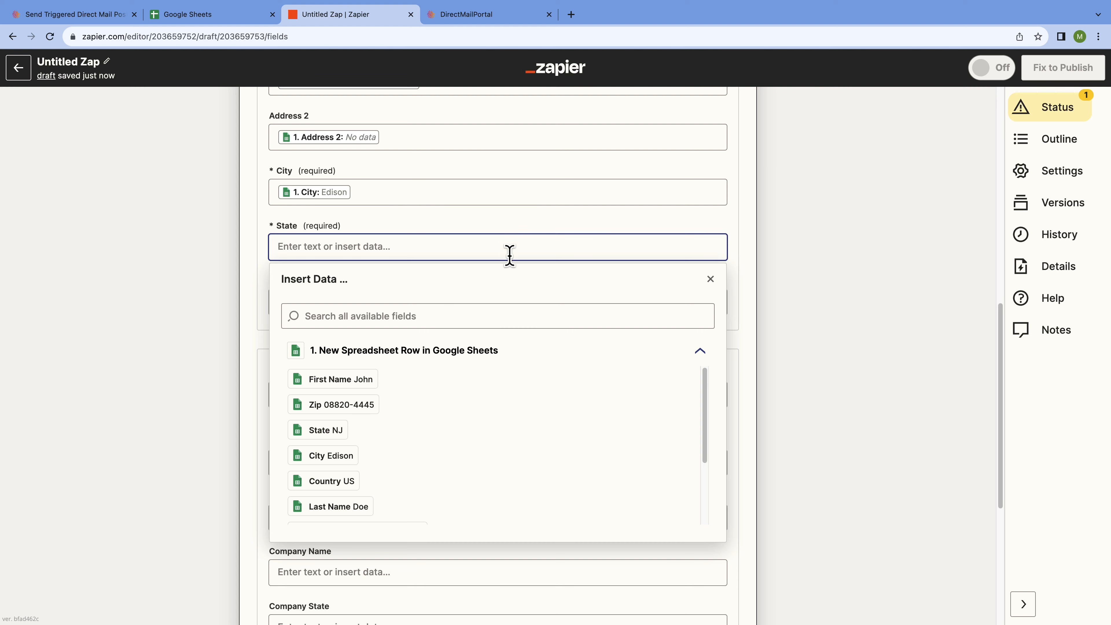
left_click(413, 437)
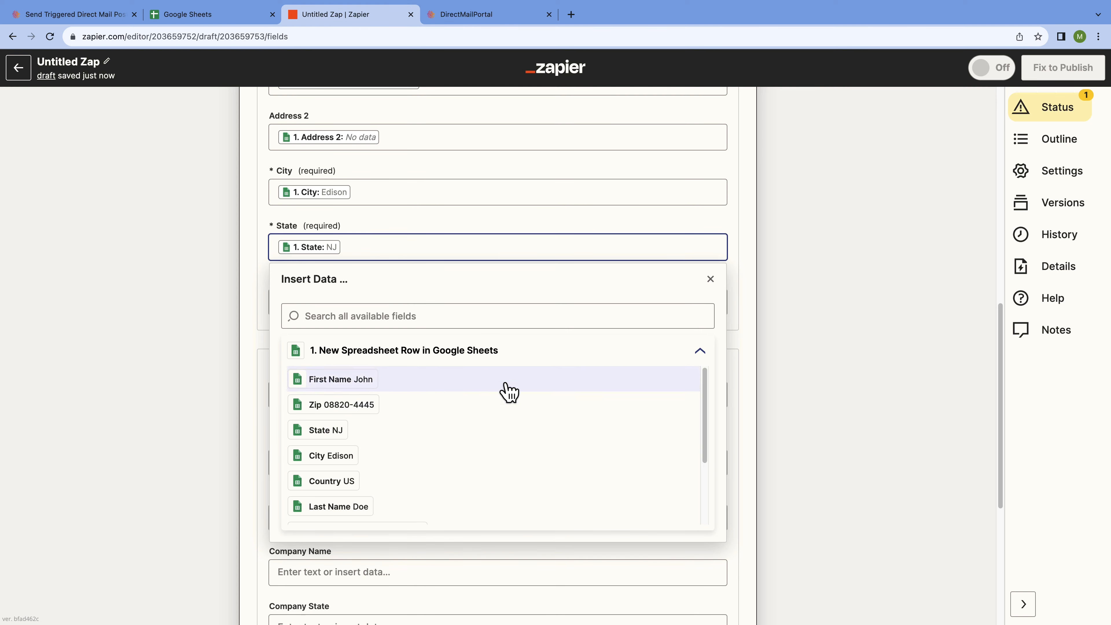
left_click(710, 279)
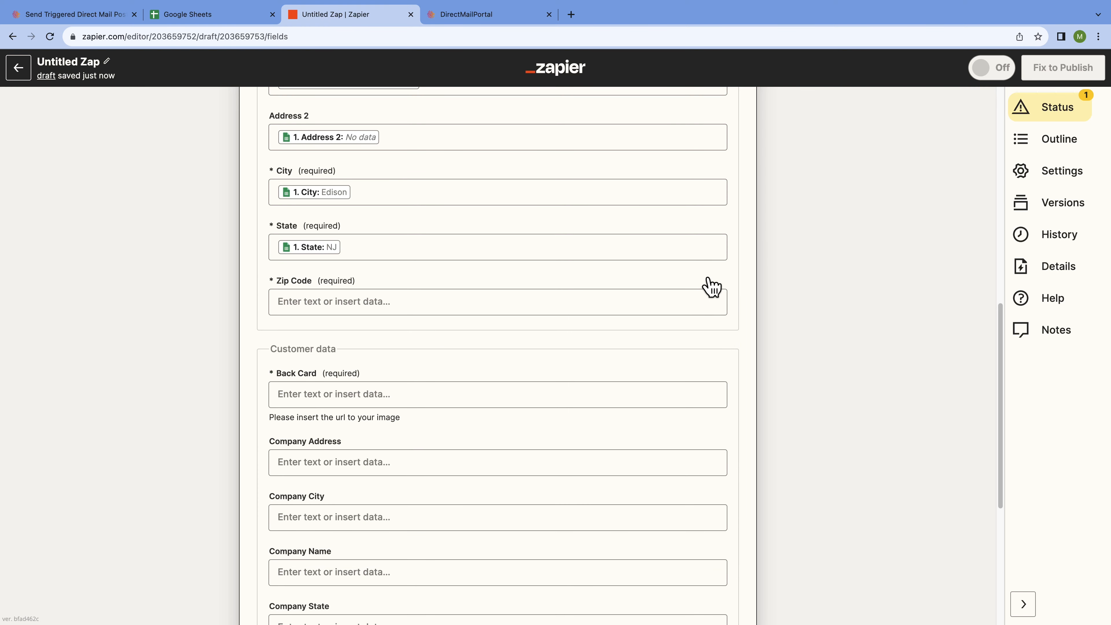
left_click(521, 302)
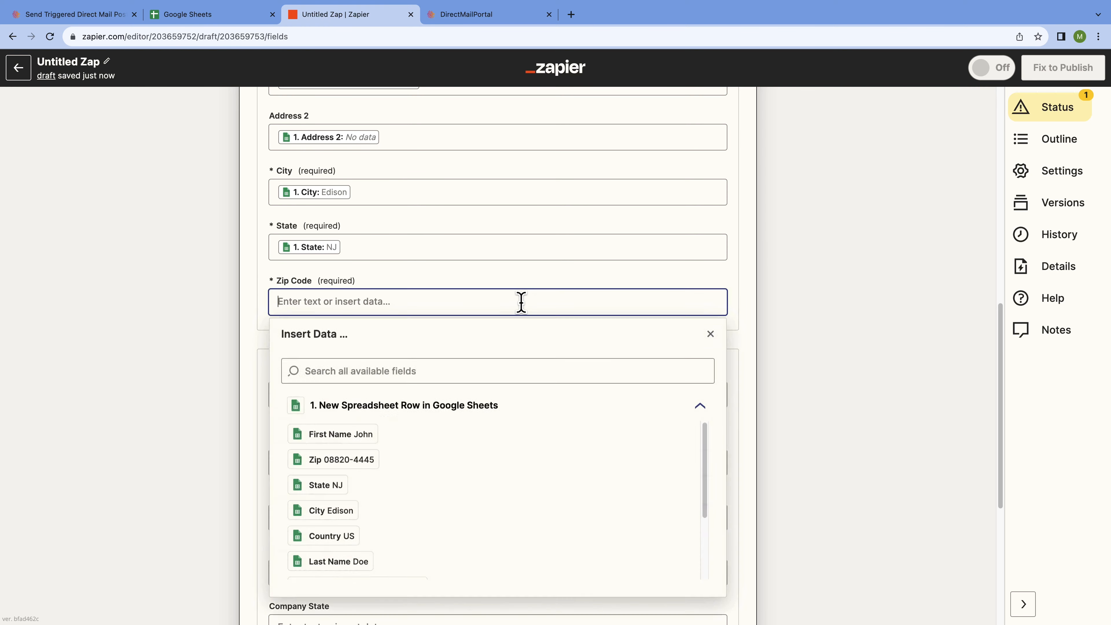
left_click(470, 459)
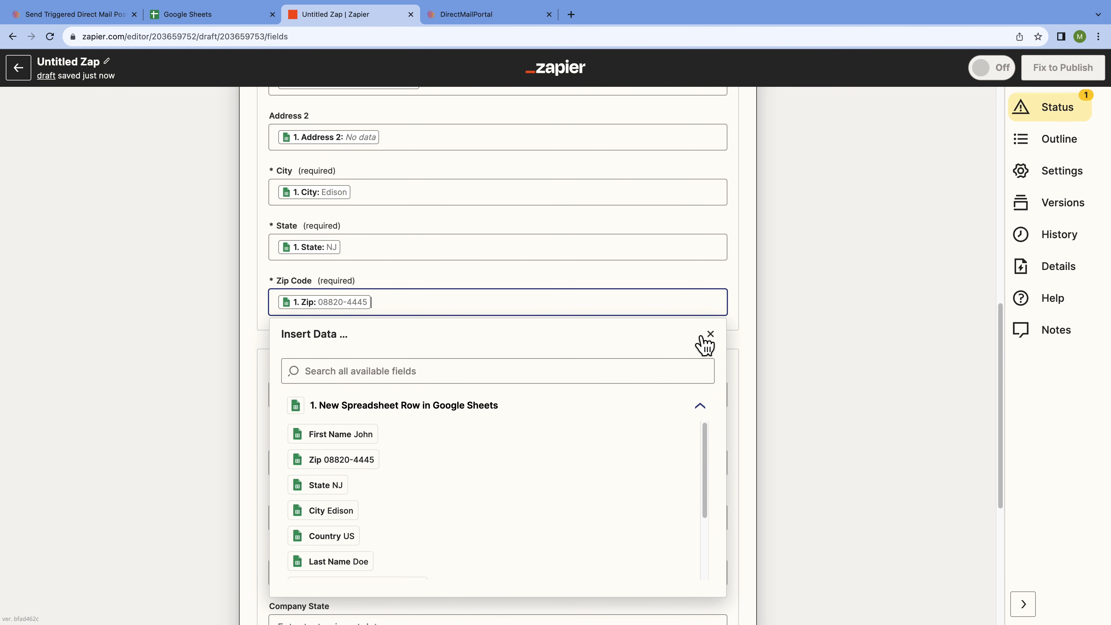
left_click(711, 335)
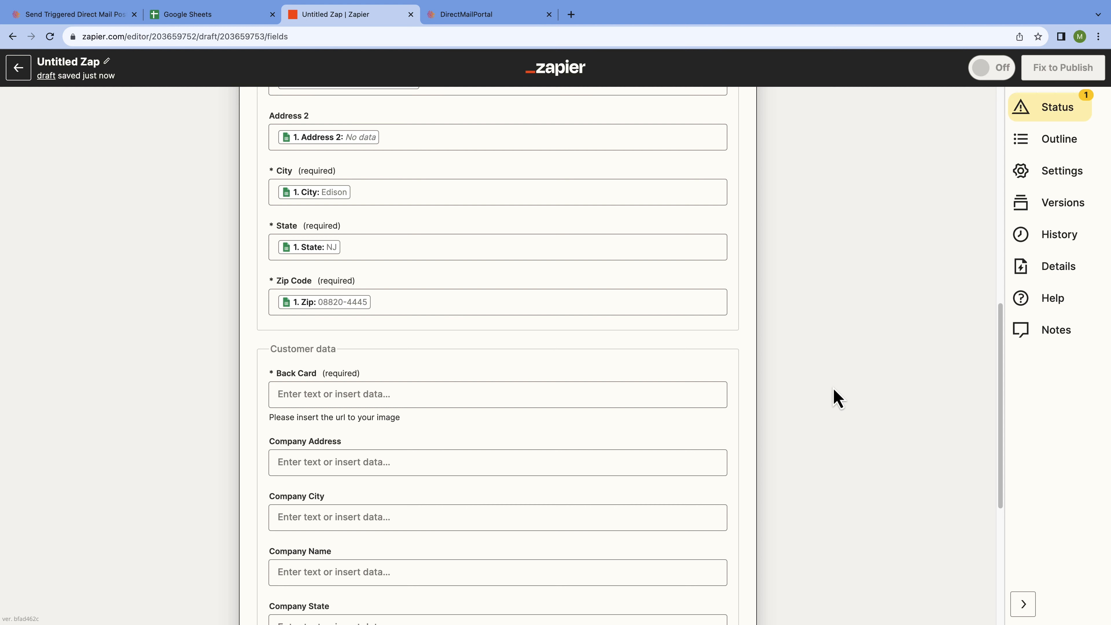
- Paste the back card image URL into the Back Card field
scroll(837, 398, "down", 5)
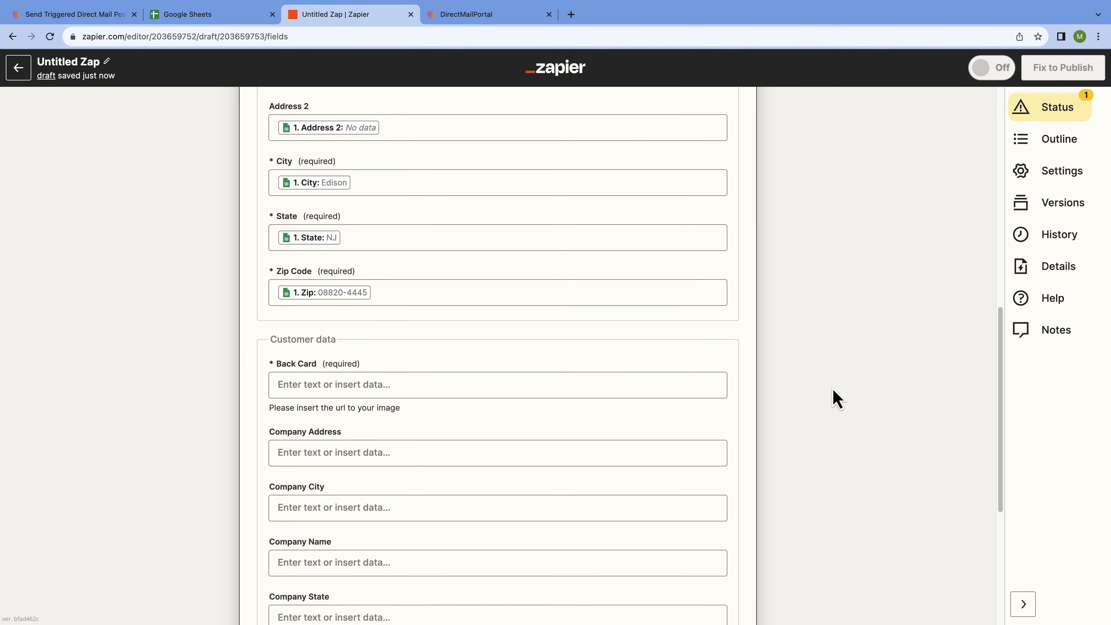
scroll(837, 399, "down", 2)
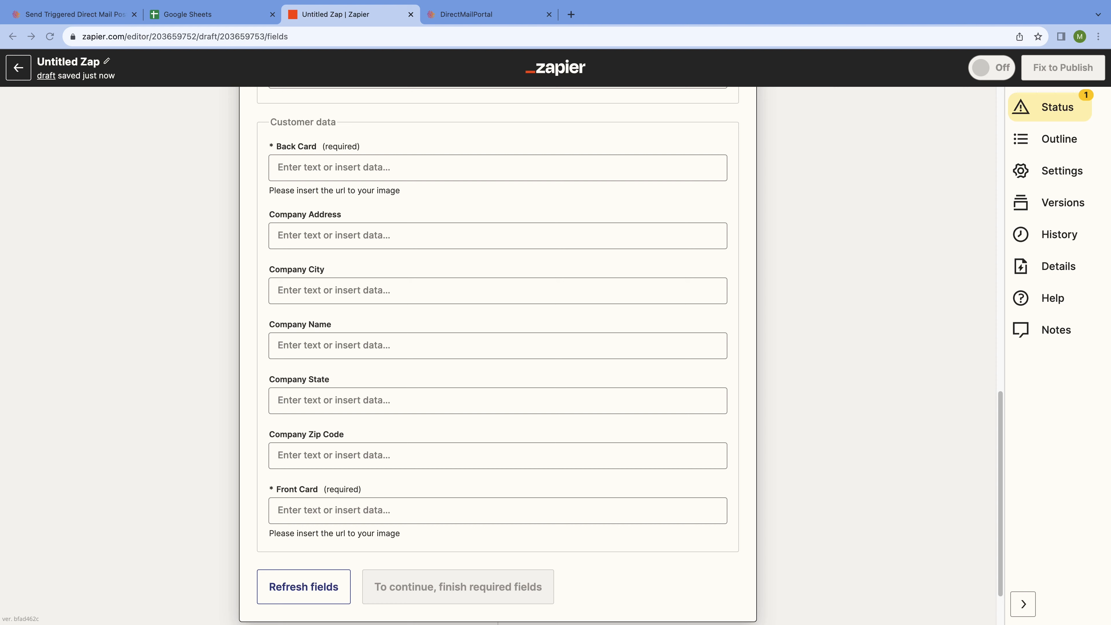
left_click(499, 165)
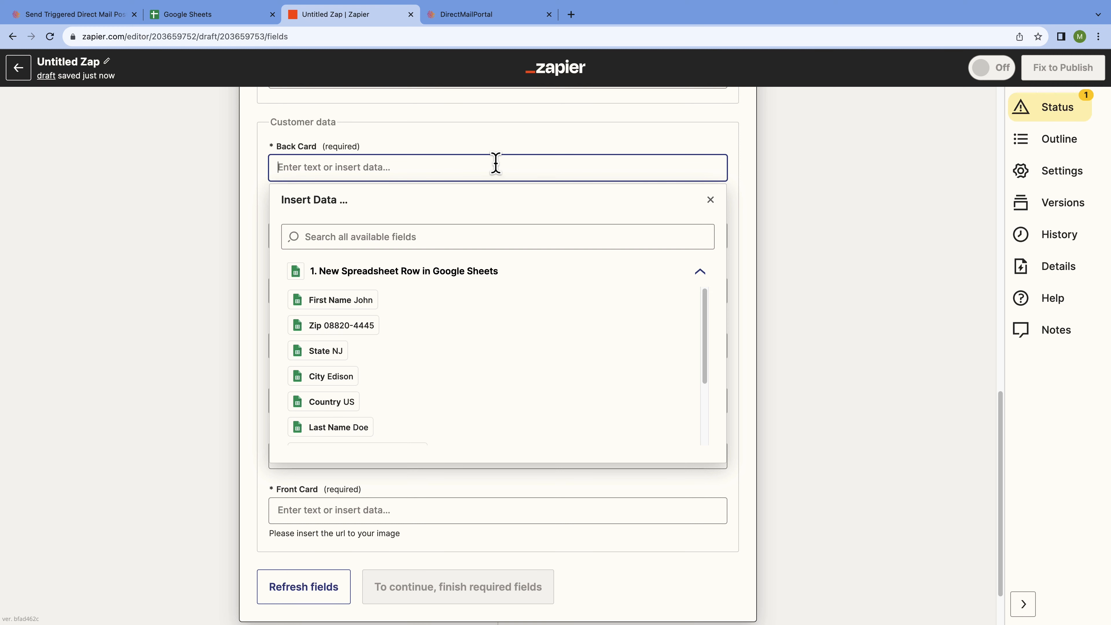
type("https://m.media-amazon.com/images/I/51aWLw+CqRL._AC_SL1131_.jpg")
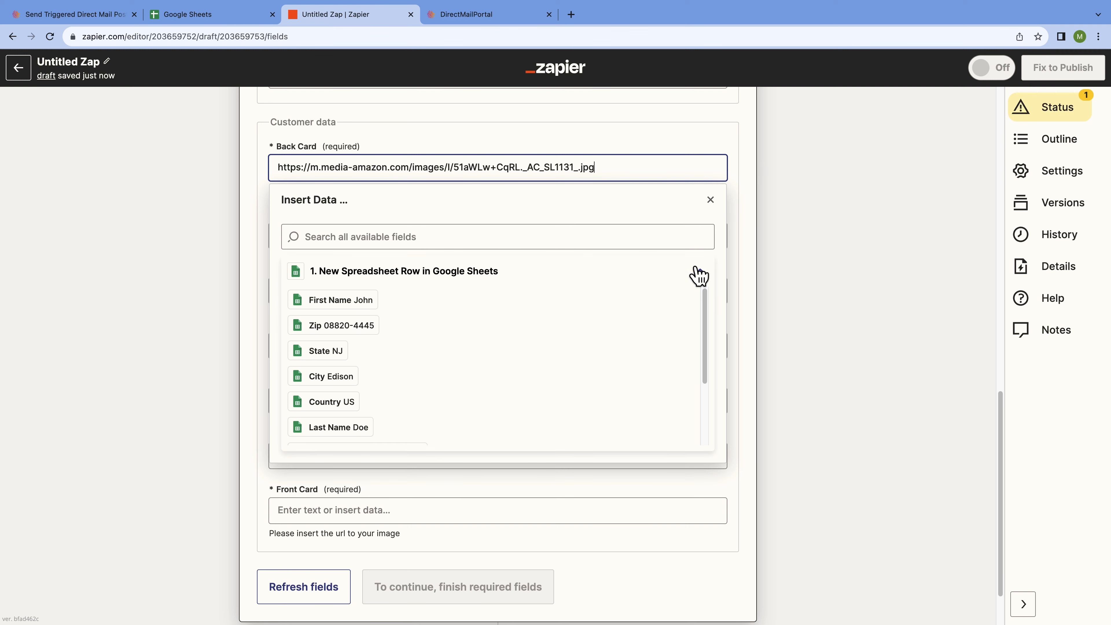
left_click(711, 202)
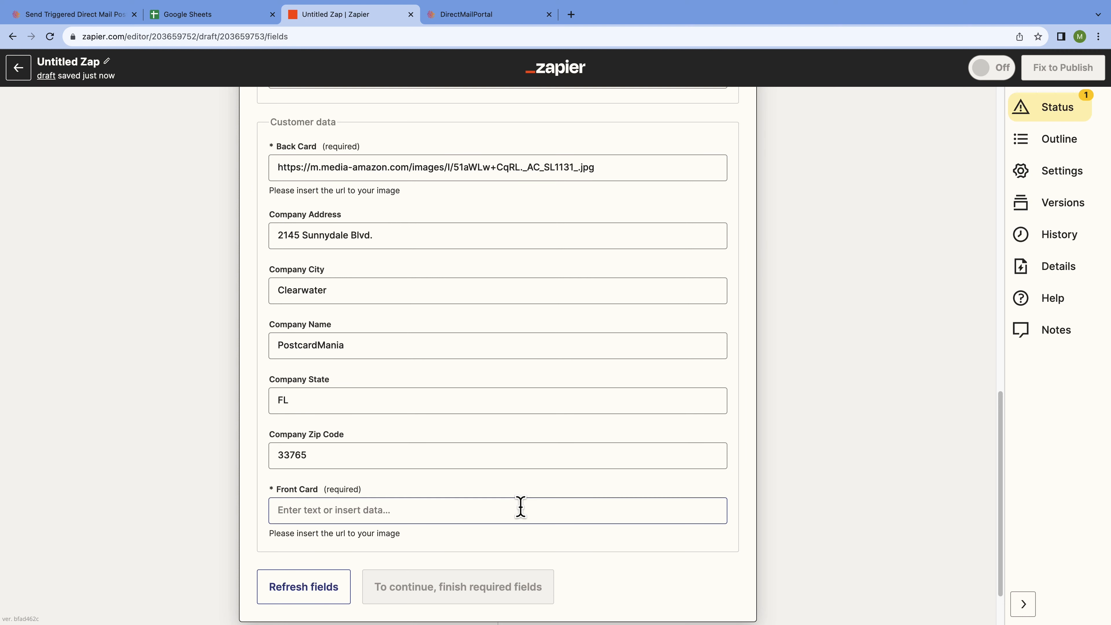
- Paste the front card image URL into the Front Card field
left_click(521, 509)
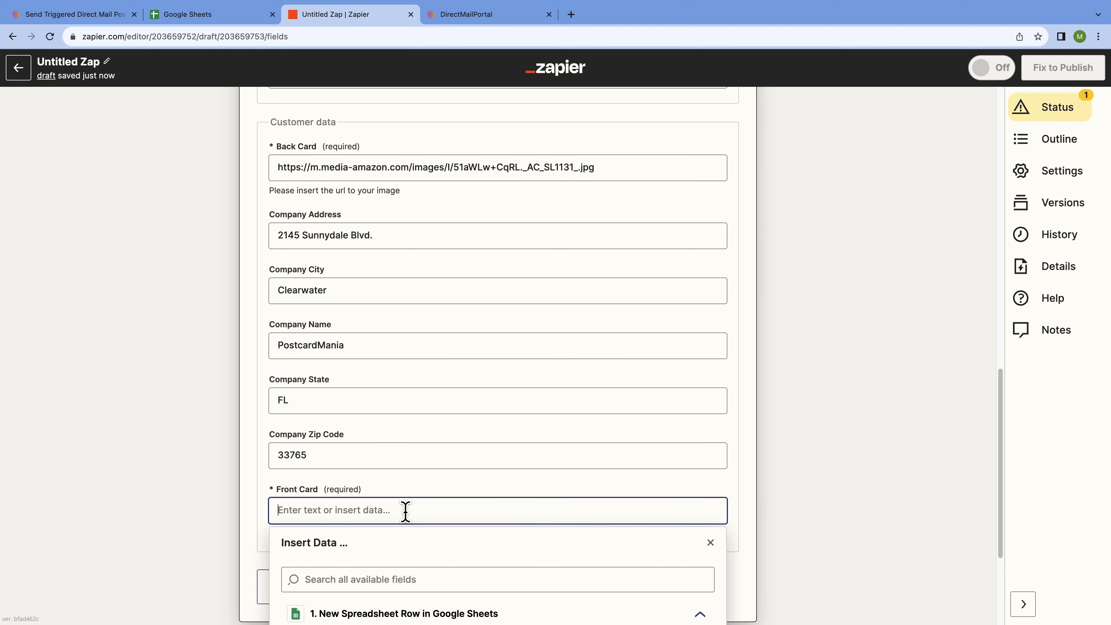
type("https://m.media-amazon.com/images/I/81ud8-e8wmL._AC_SL1500_.jpg")
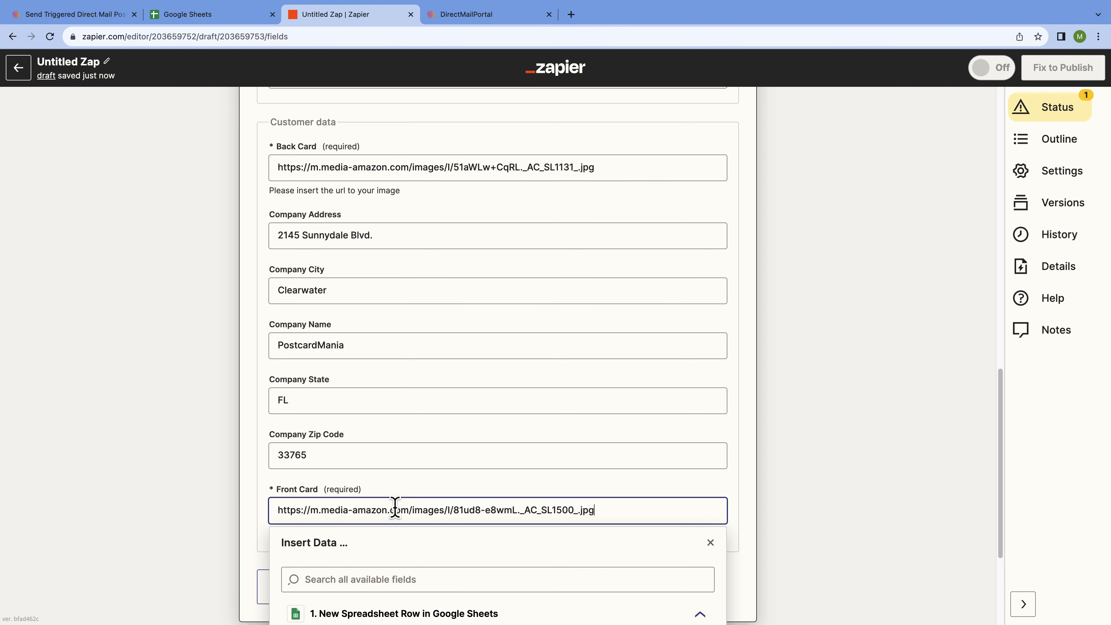
left_click(710, 543)
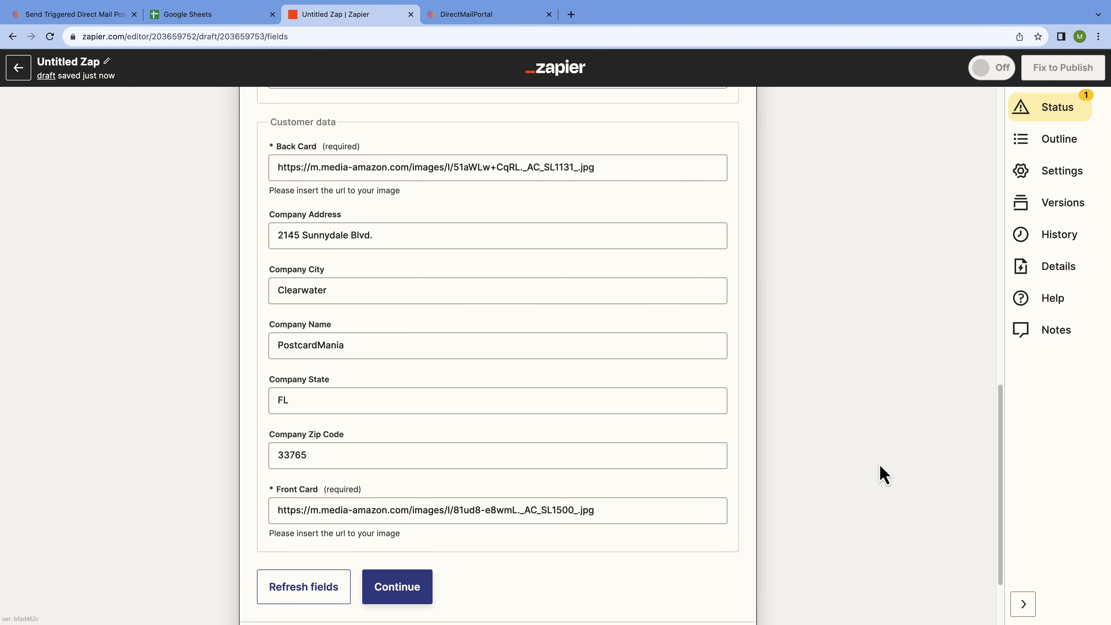
scroll(883, 466, "down", 1)
scroll(881, 458, "down", 1)
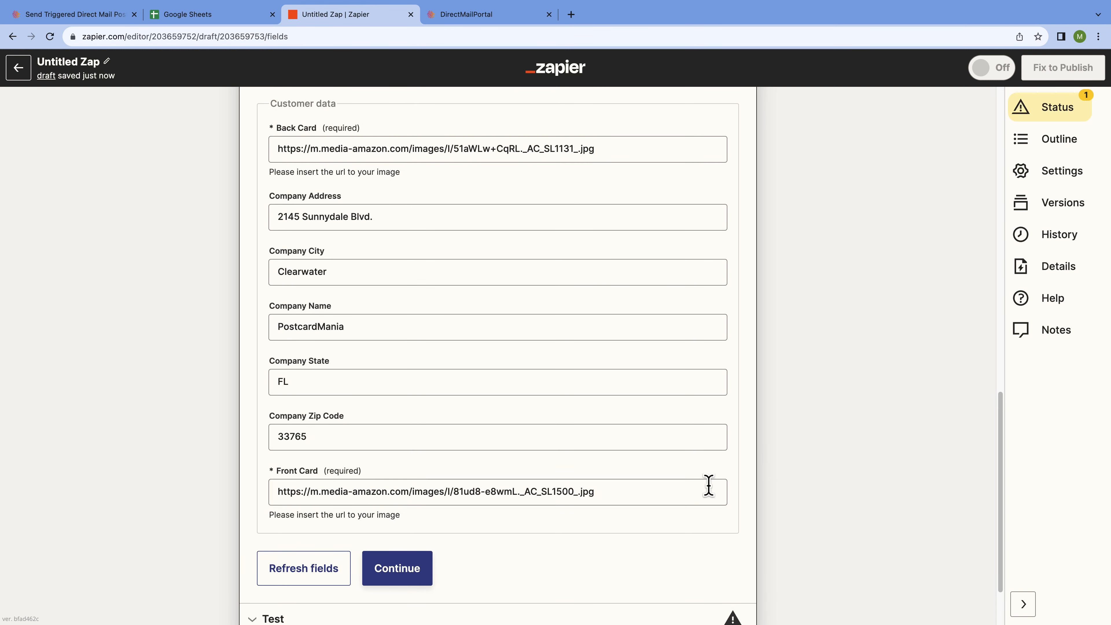
left_click(422, 578)
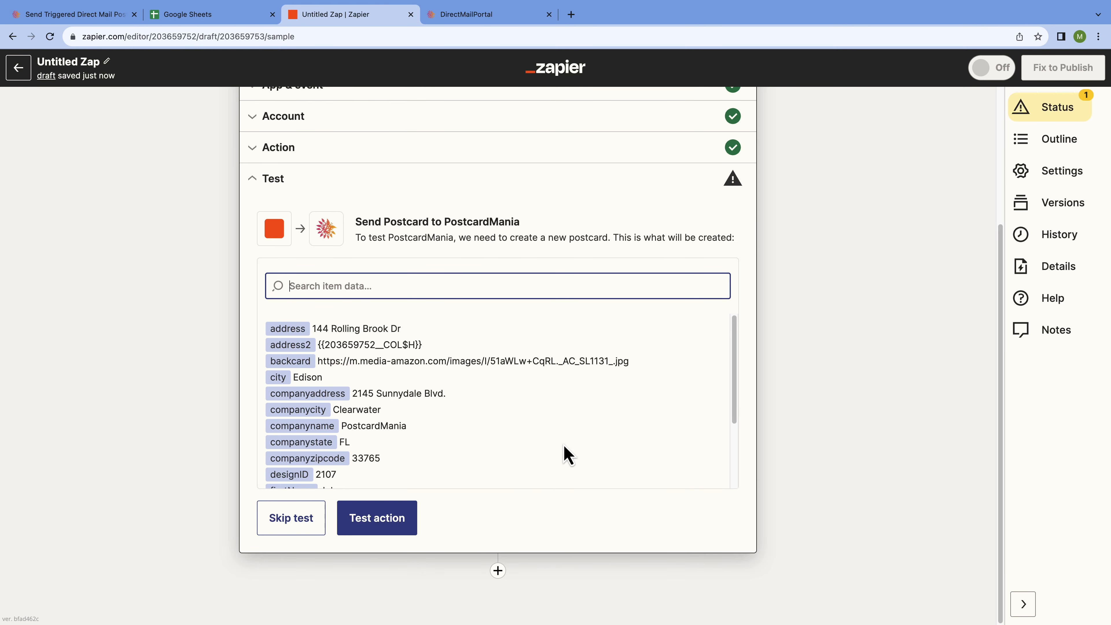
- Review the item data and send a test postcard to PostcardMania
scroll(566, 455, "down", 3)
scroll(567, 455, "down", 3)
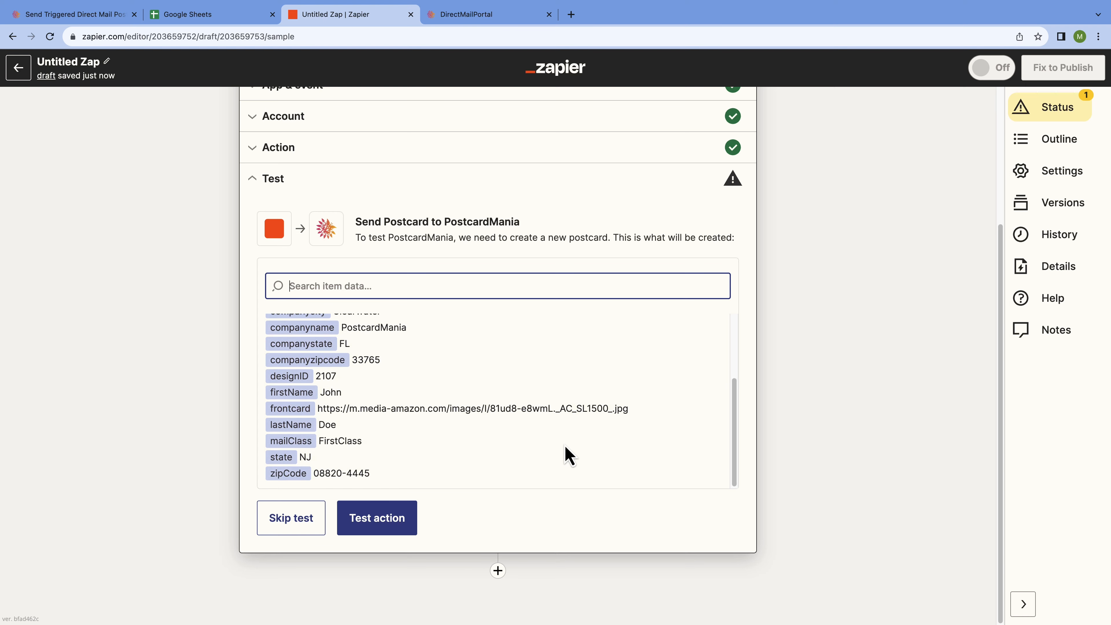
scroll(567, 456, "up", 6)
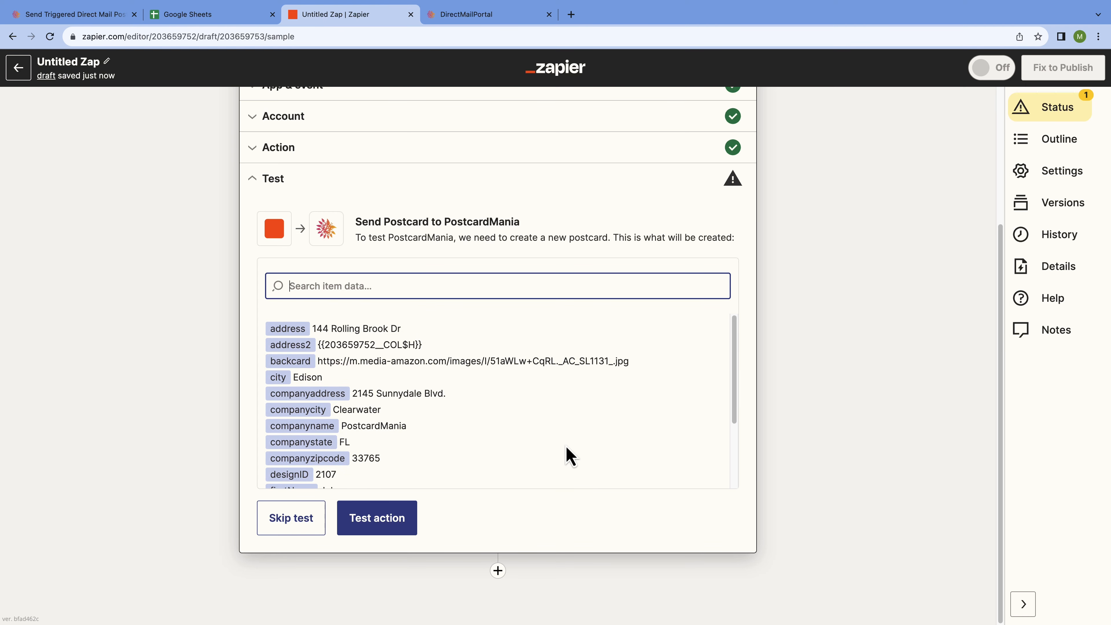
scroll(568, 455, "up", 3)
scroll(637, 514, "down", 5)
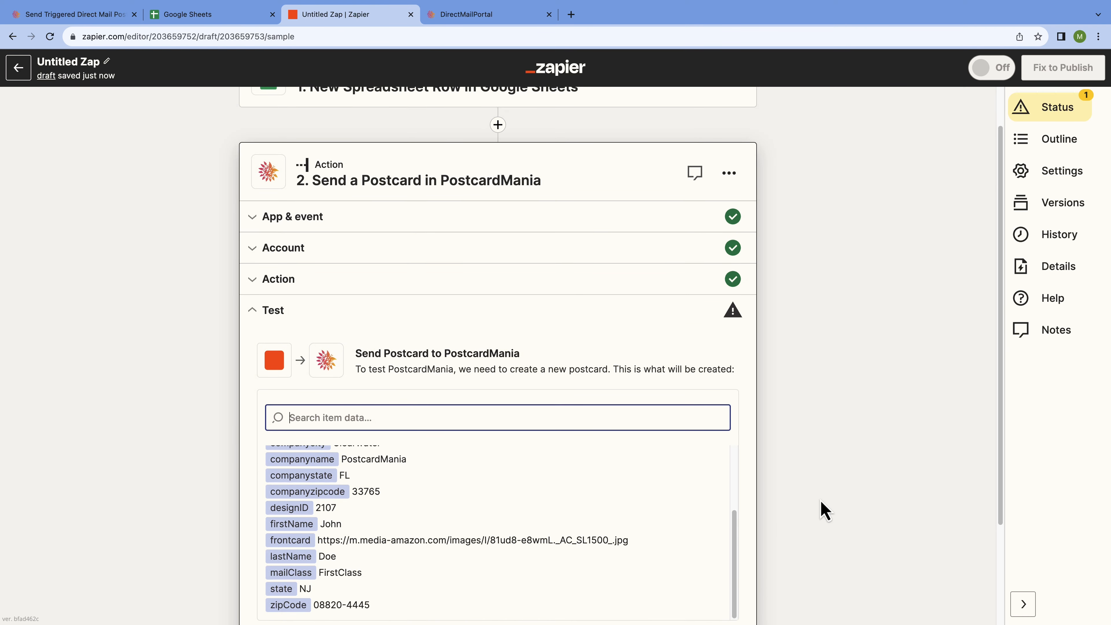
scroll(824, 511, "down", 3)
scroll(652, 458, "up", 5)
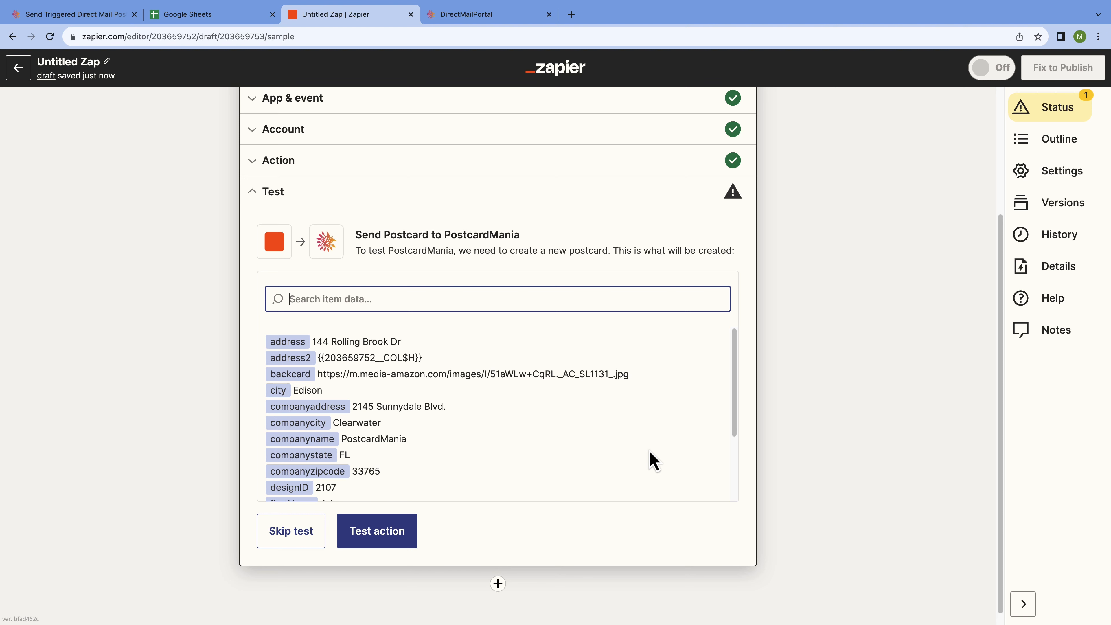
left_click(406, 538)
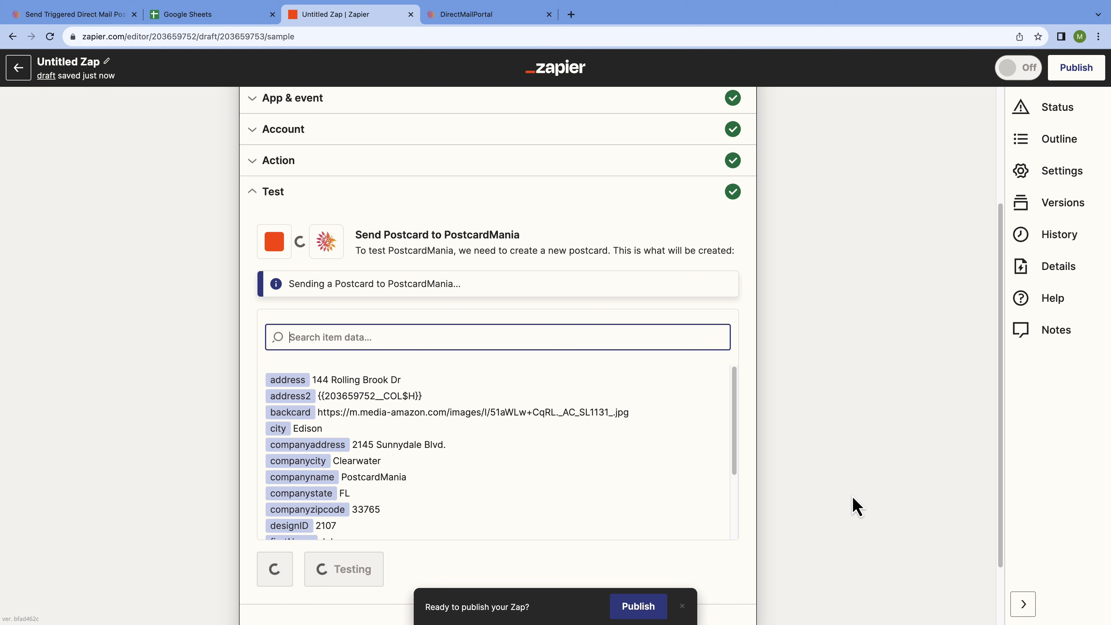
- Check the test response shows one successful, address-verified recipient
scroll(853, 496, "down", 1)
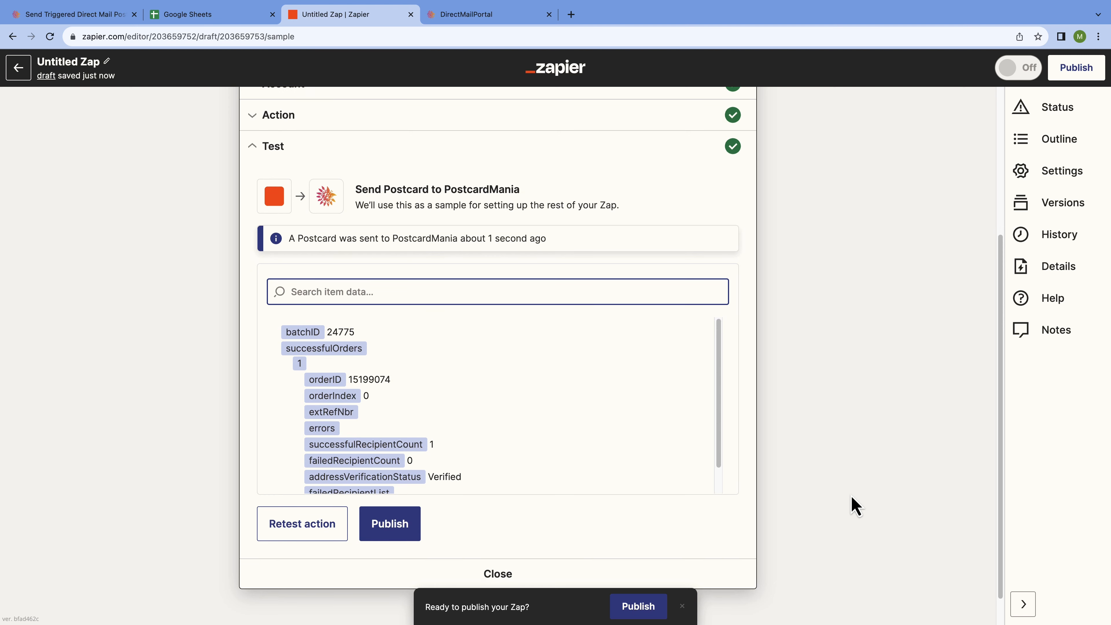
scroll(608, 427, "down", 2)
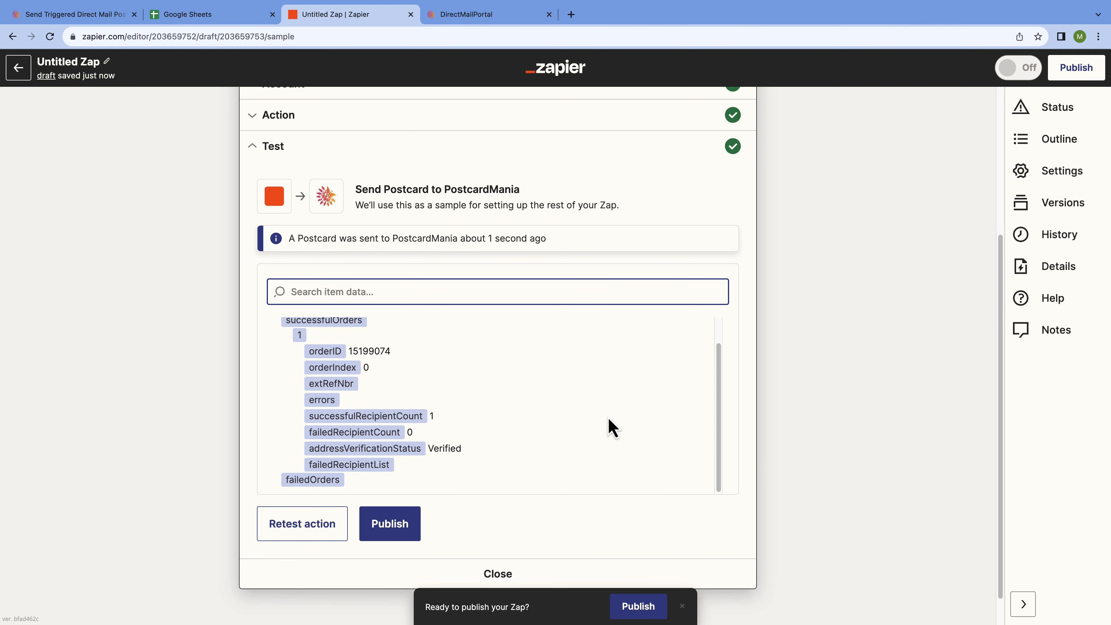
scroll(610, 427, "up", 2)
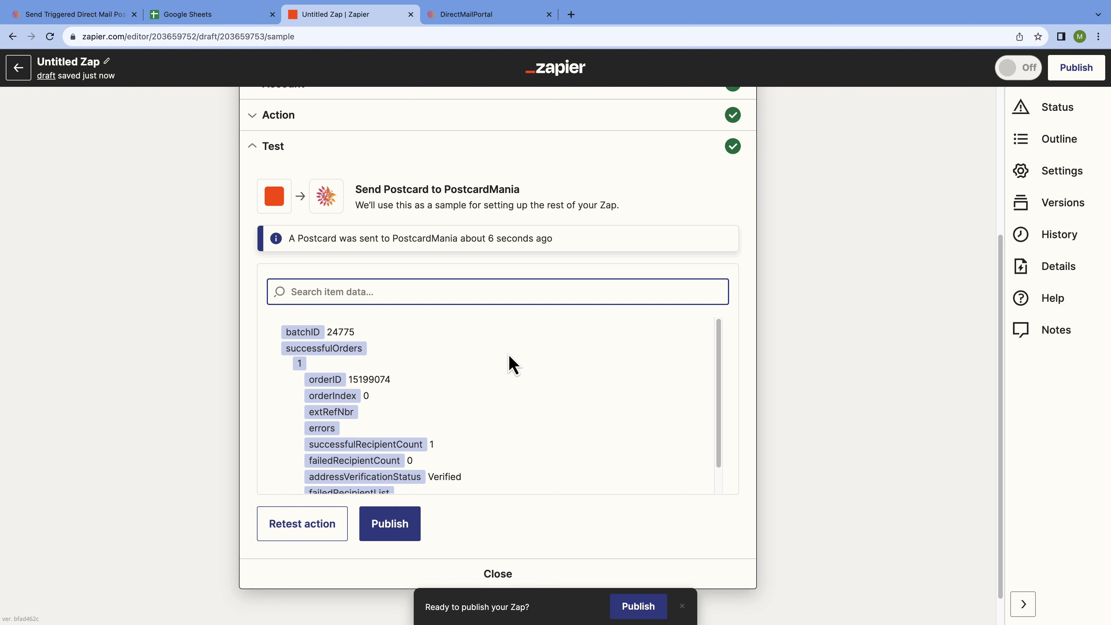
scroll(510, 364, "down", 1)
scroll(518, 365, "up", 1)
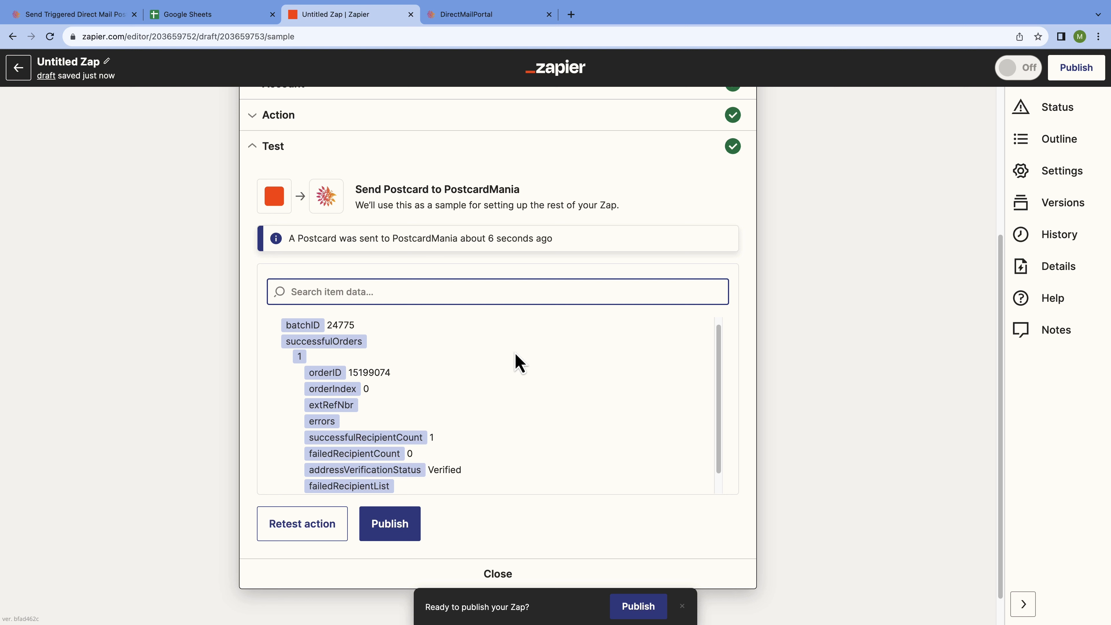
scroll(515, 354, "down", 1)
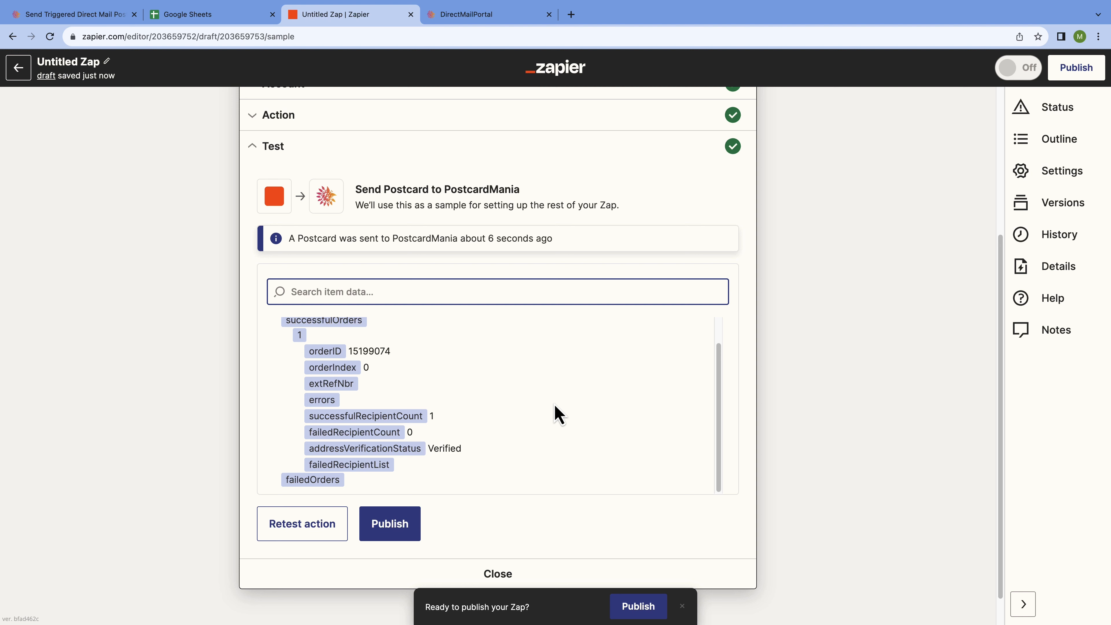
left_click(417, 531)
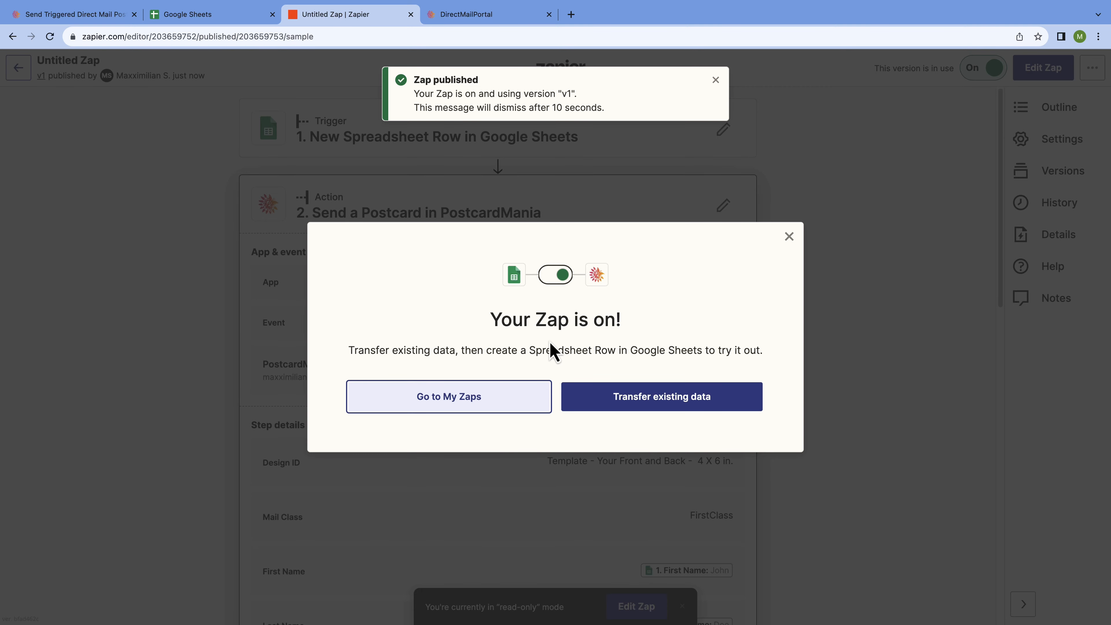
- From the 'Your Zap is on!' dialog, go to My Zaps to see the Zap running
left_click(508, 411)
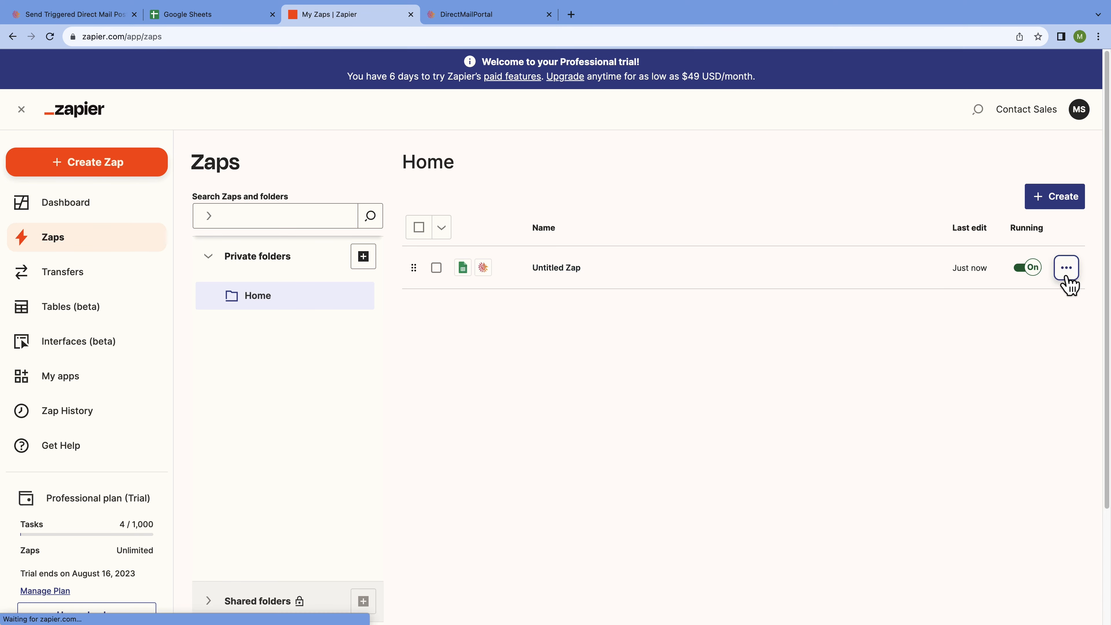
- Rename the Untitled Zap to 'New Customer Postcard' from its actions menu
left_click(1068, 272)
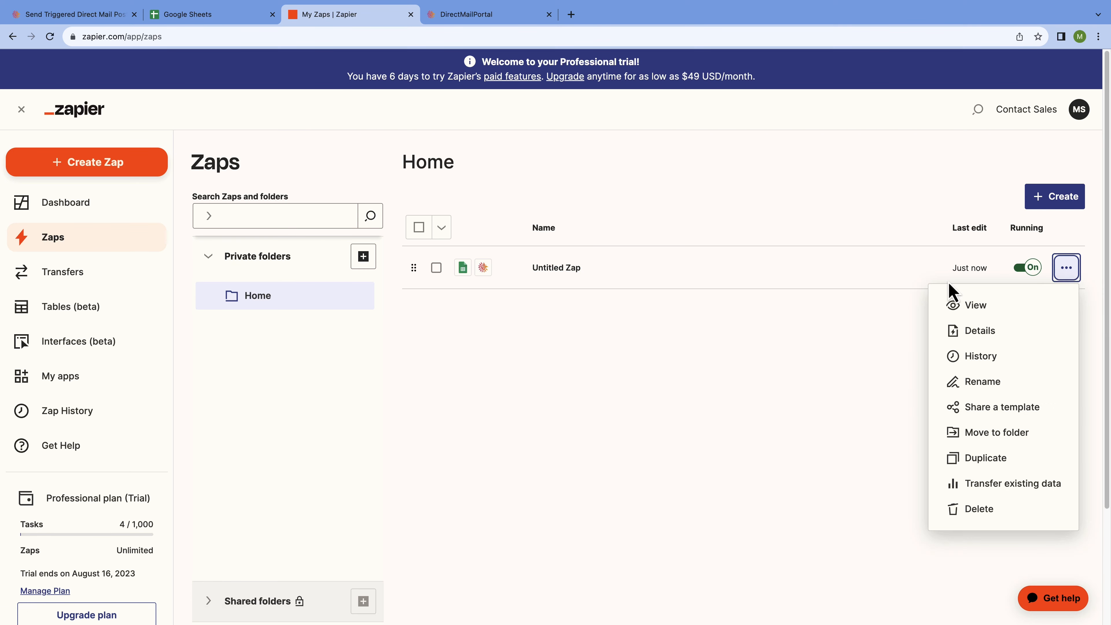
left_click(1015, 388)
left_click_drag(611, 258, 555, 251)
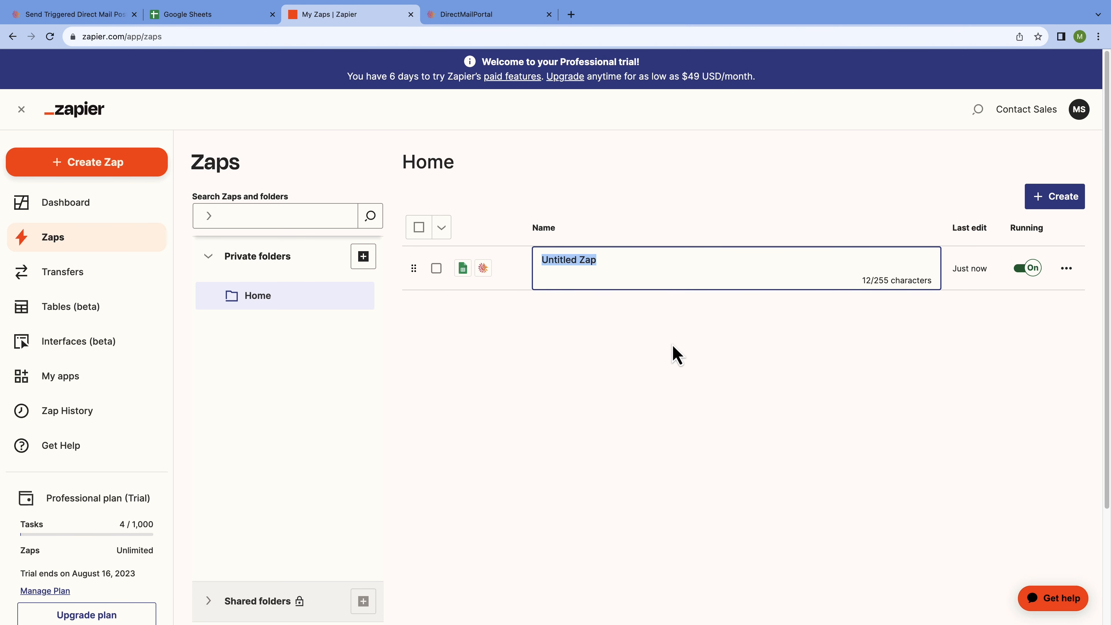
type("New Customer")
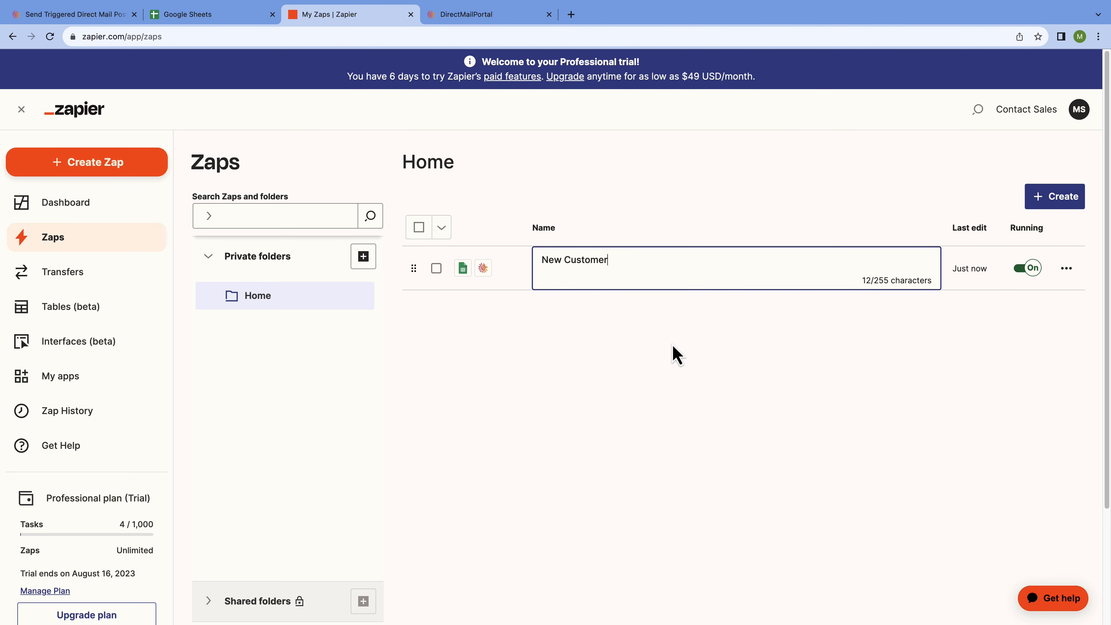
type(" Postcard")
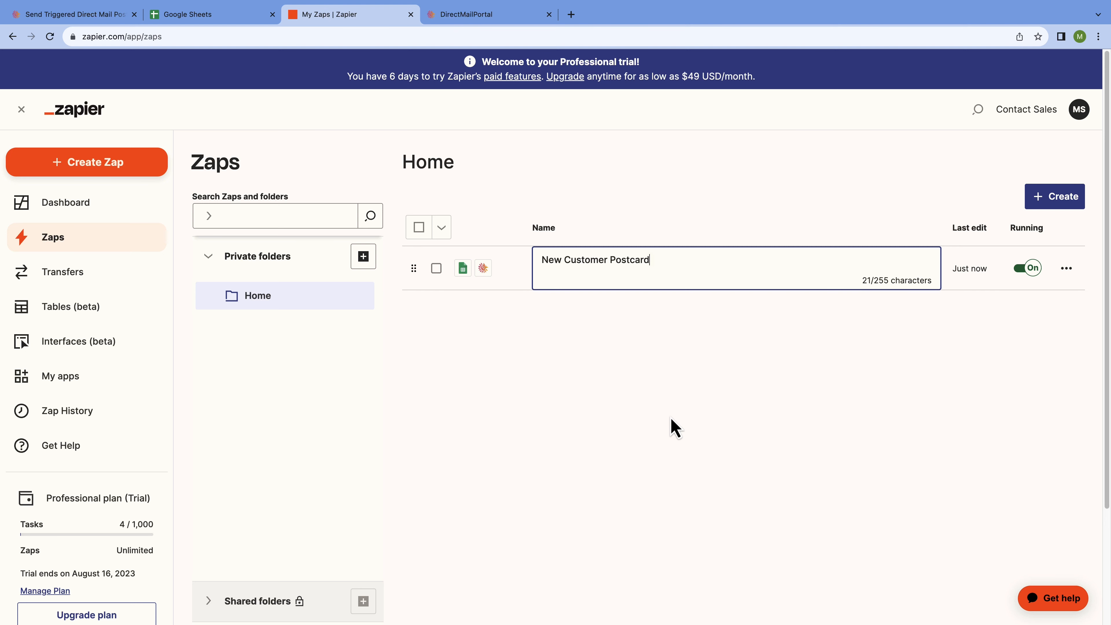
left_click(670, 427)
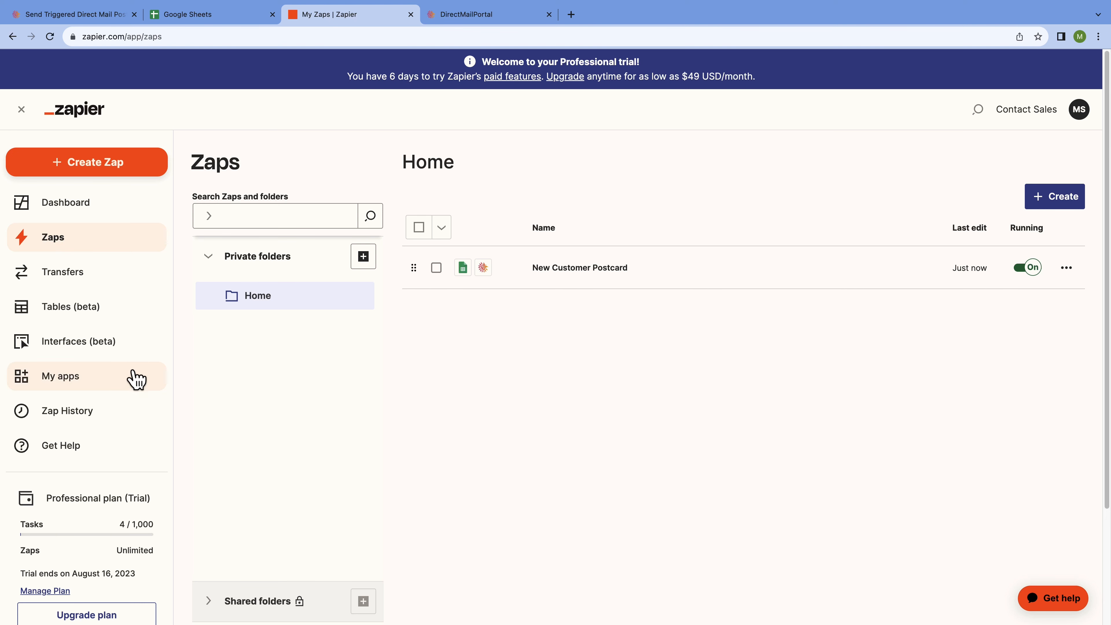
- Check My apps and Zap History, then return to the dashboard listing New Customer Postcard
left_click(113, 381)
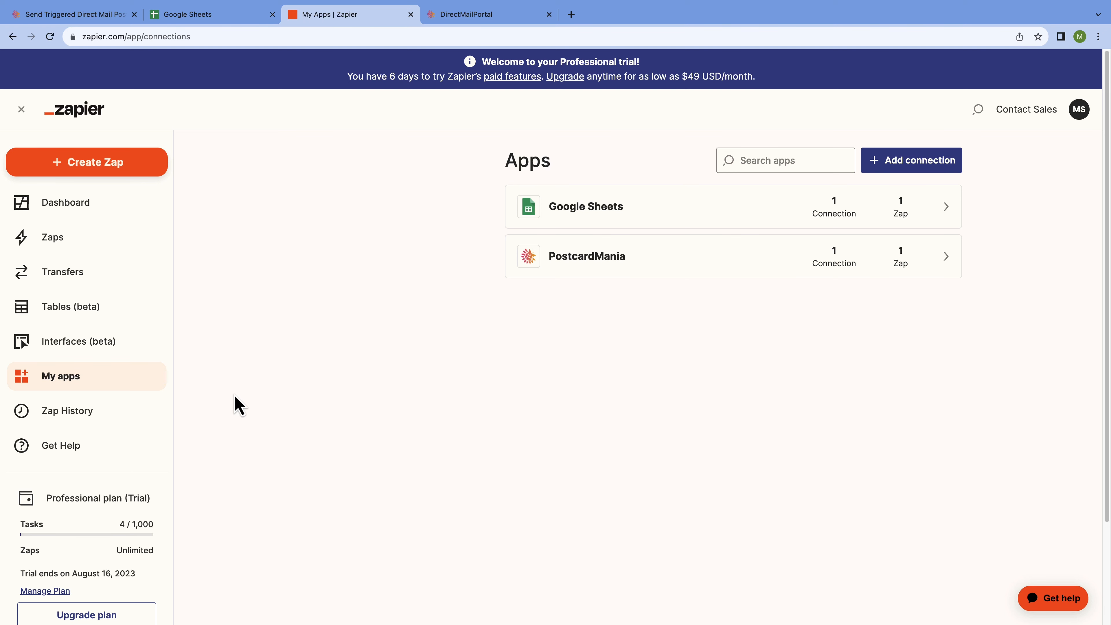
left_click(134, 416)
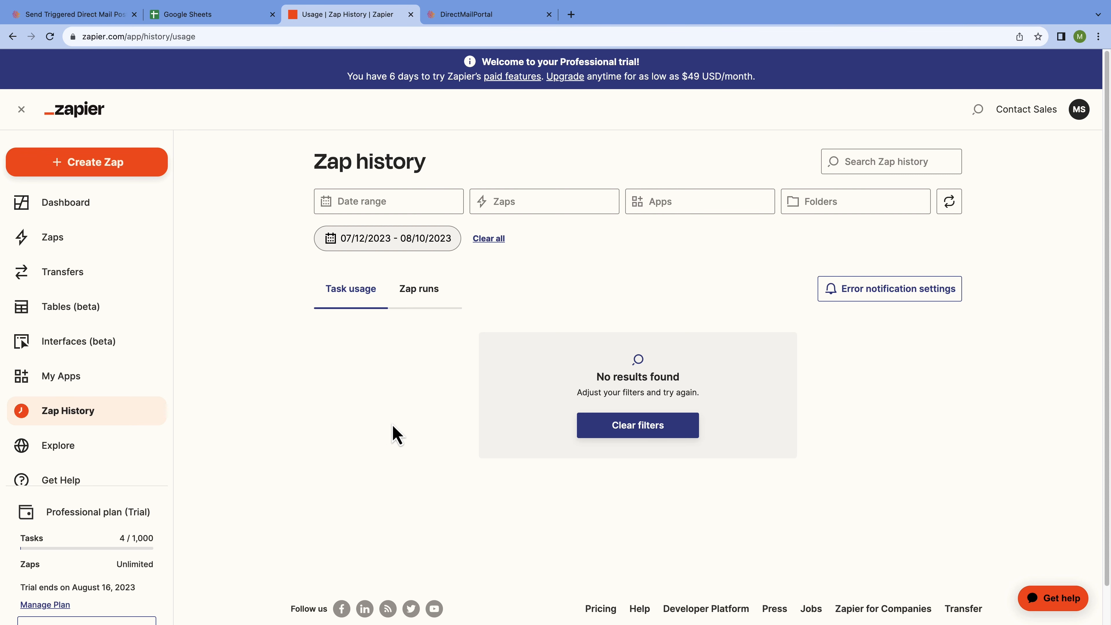
left_click(109, 206)
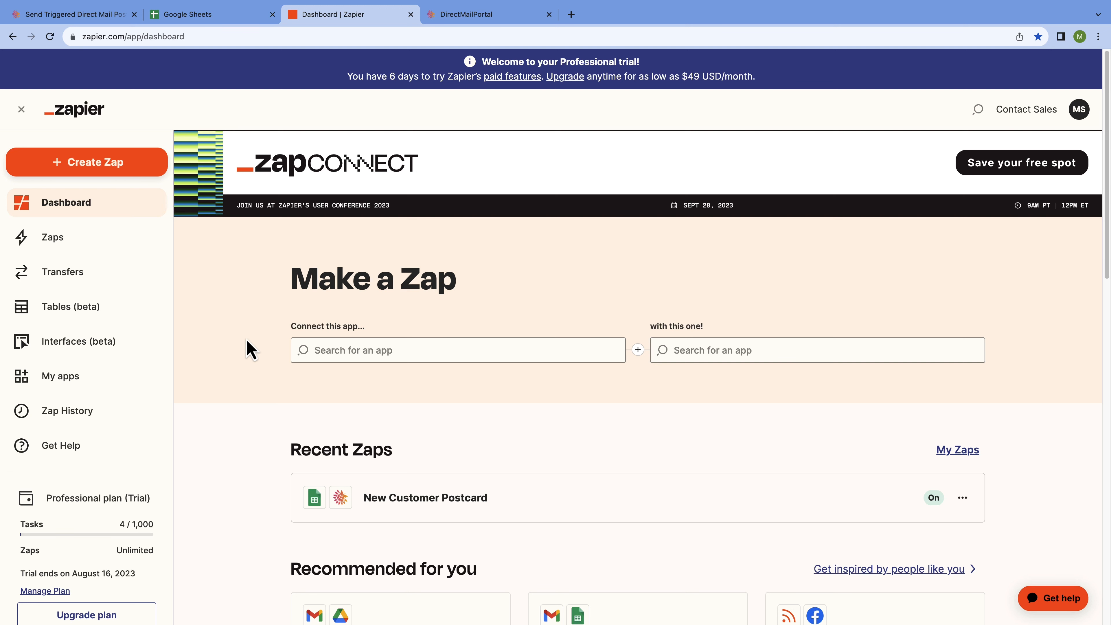
- Open the Sample List spreadsheet and enter the new customer's last and first name in row 3
left_click(231, 26)
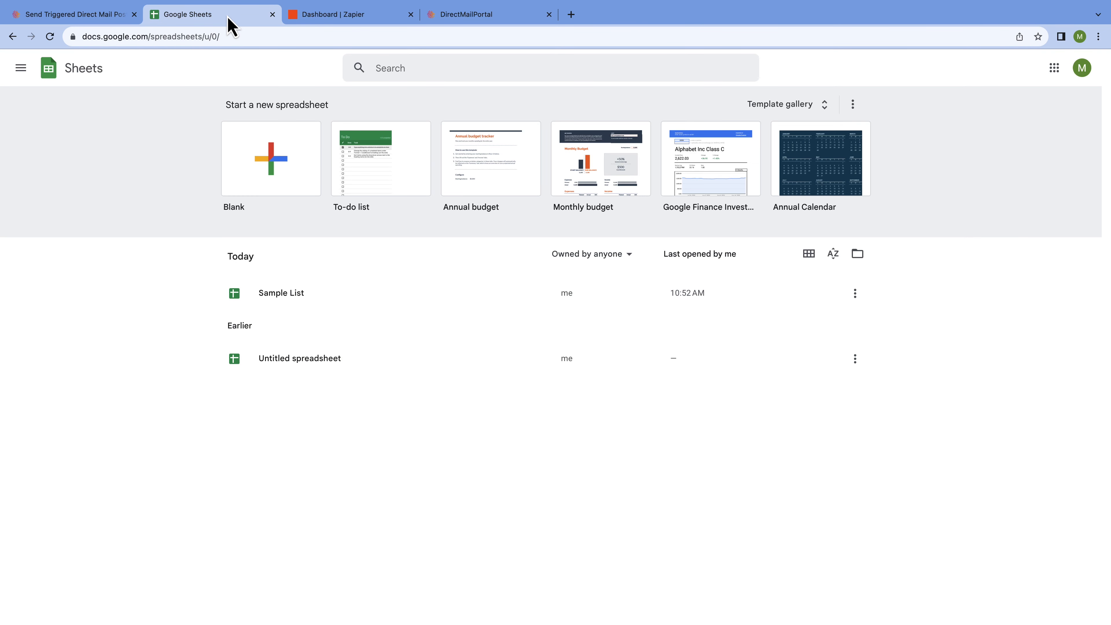
left_click(348, 293)
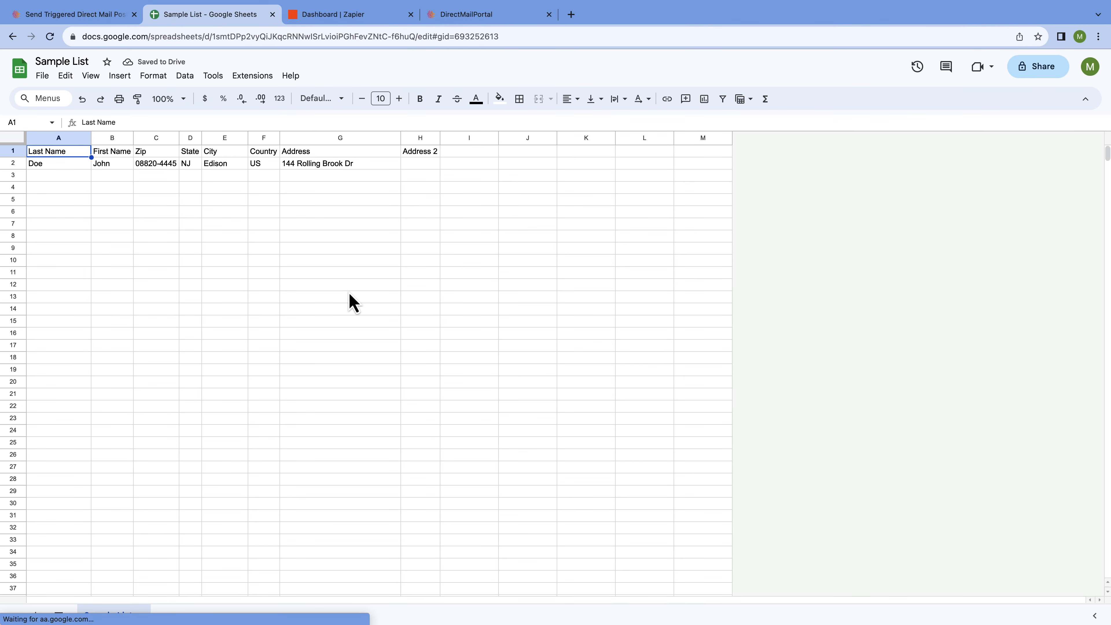
left_click(53, 177)
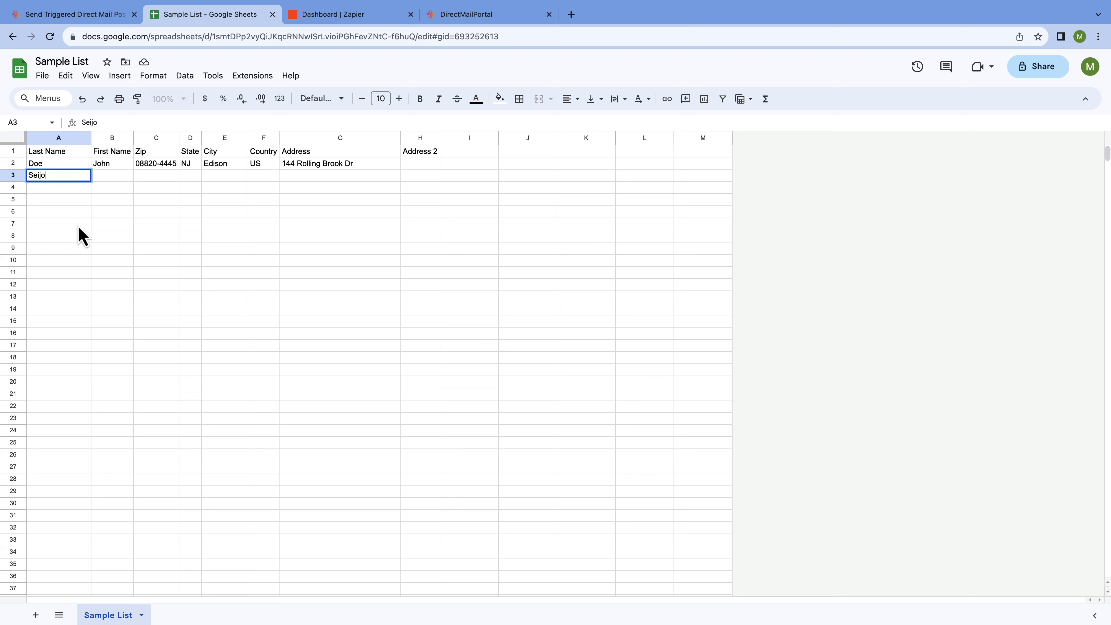
key("Tab")
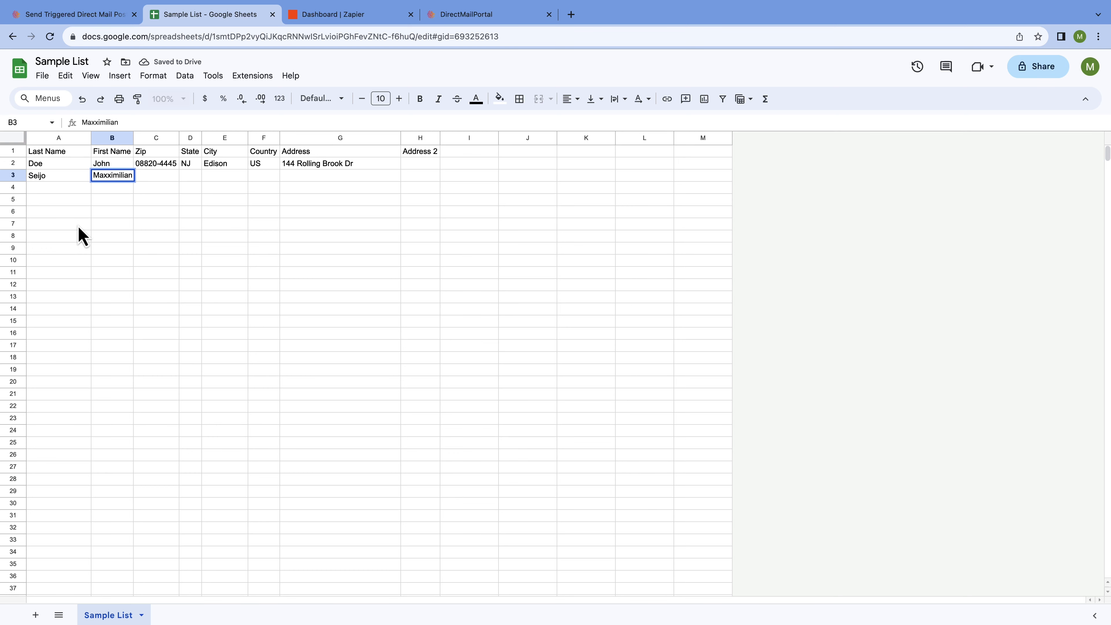
- Complete row 3 with the ZIP code, FL, Clearwater, US and street address, then return to Sheets home
key("Tab")
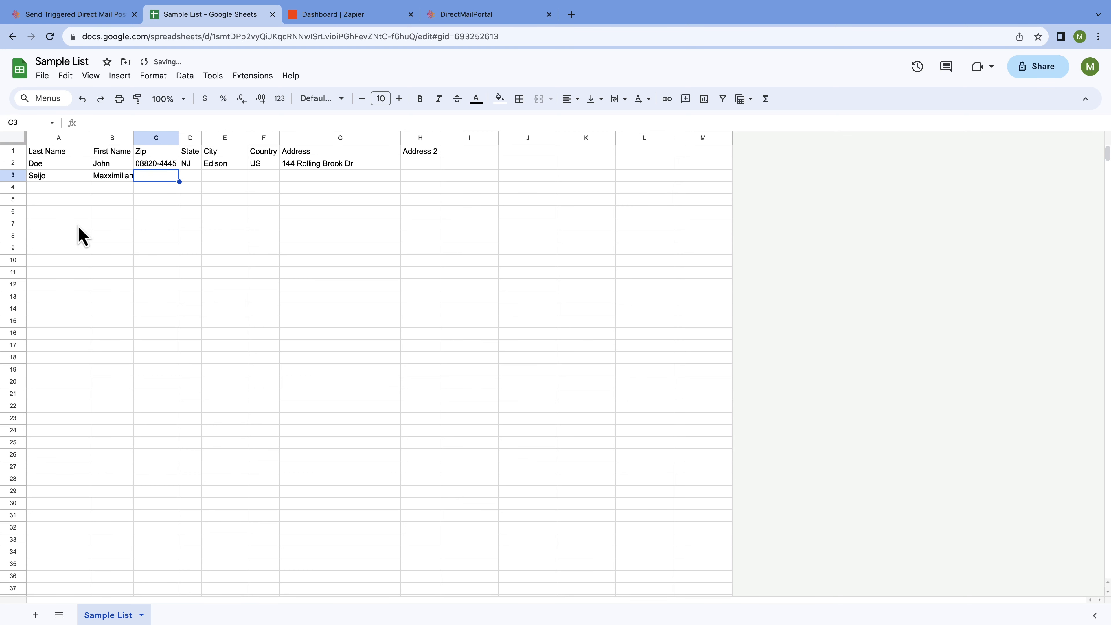
type("33")
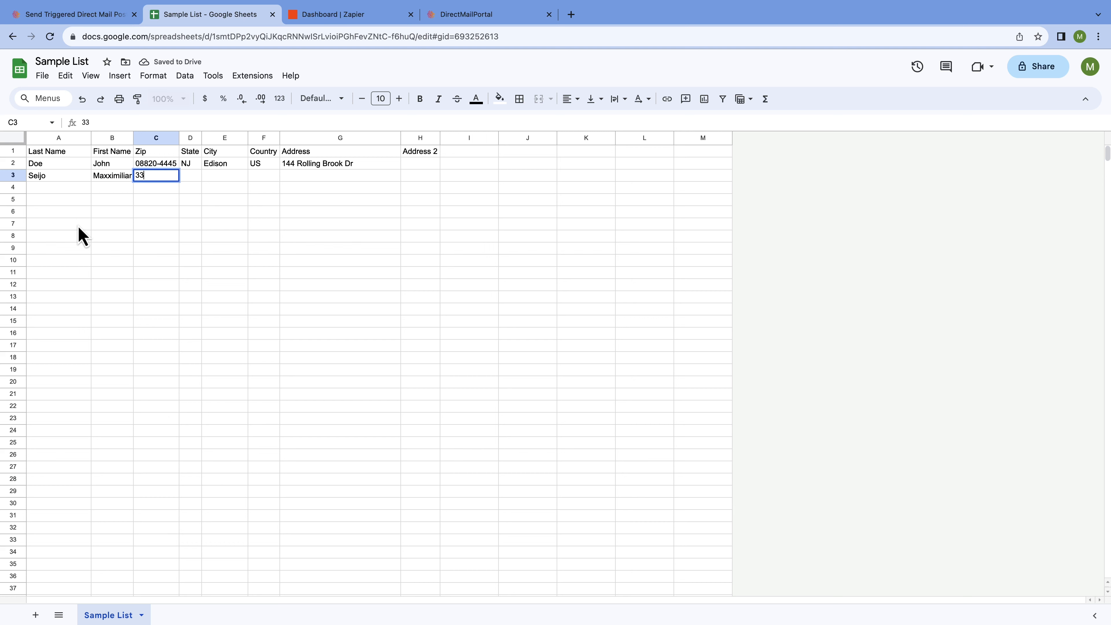
type("765")
key("Tab")
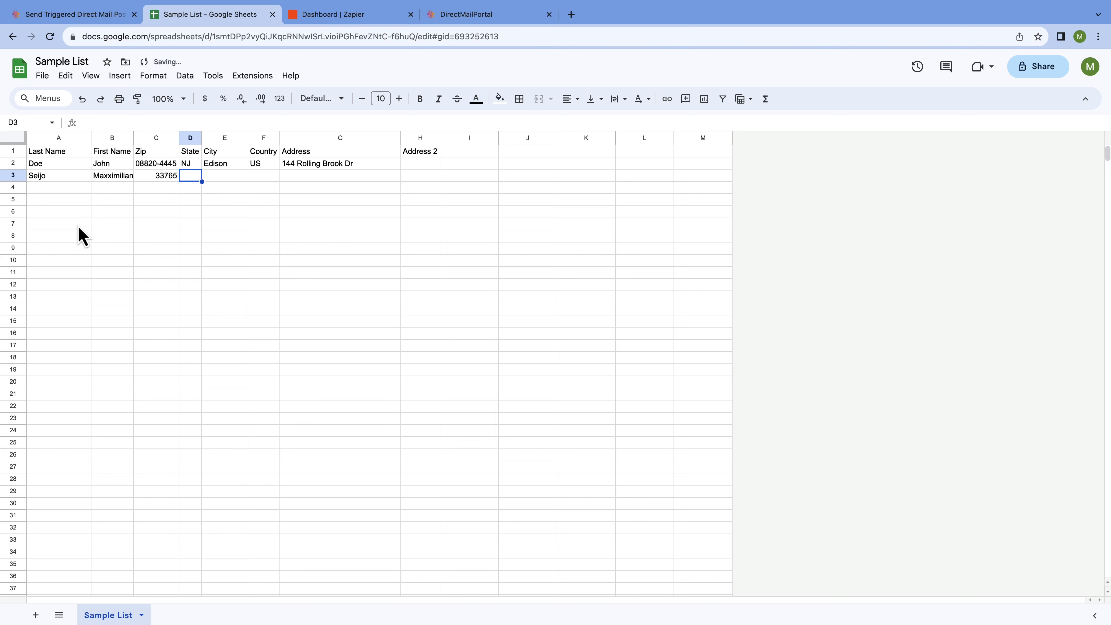
type("FL")
key("Tab")
type("Cle")
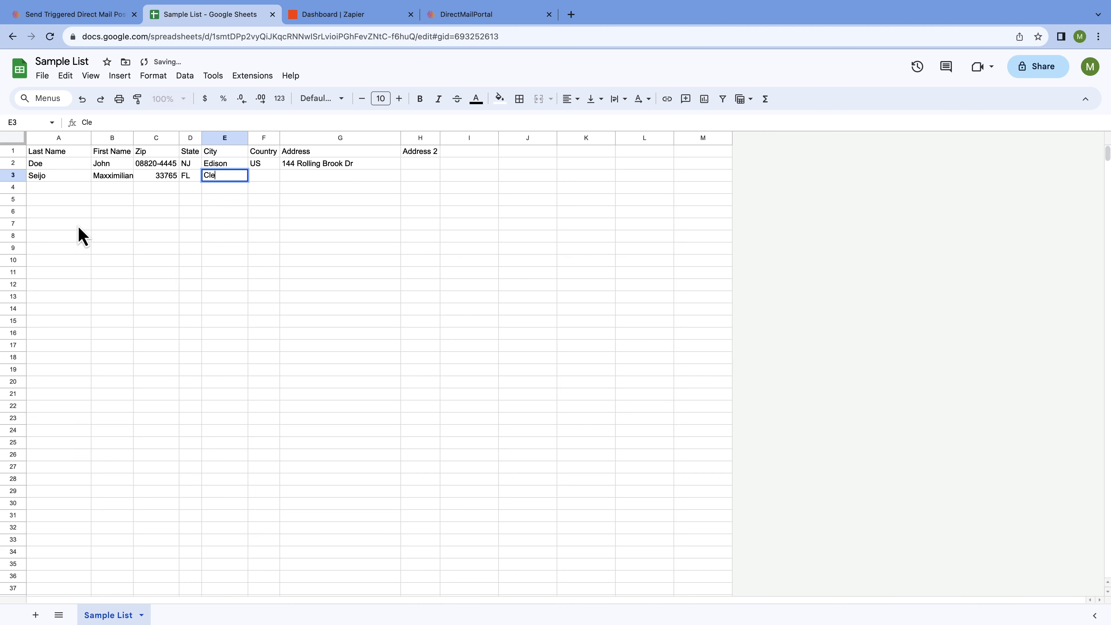
type("arwater")
key("Tab")
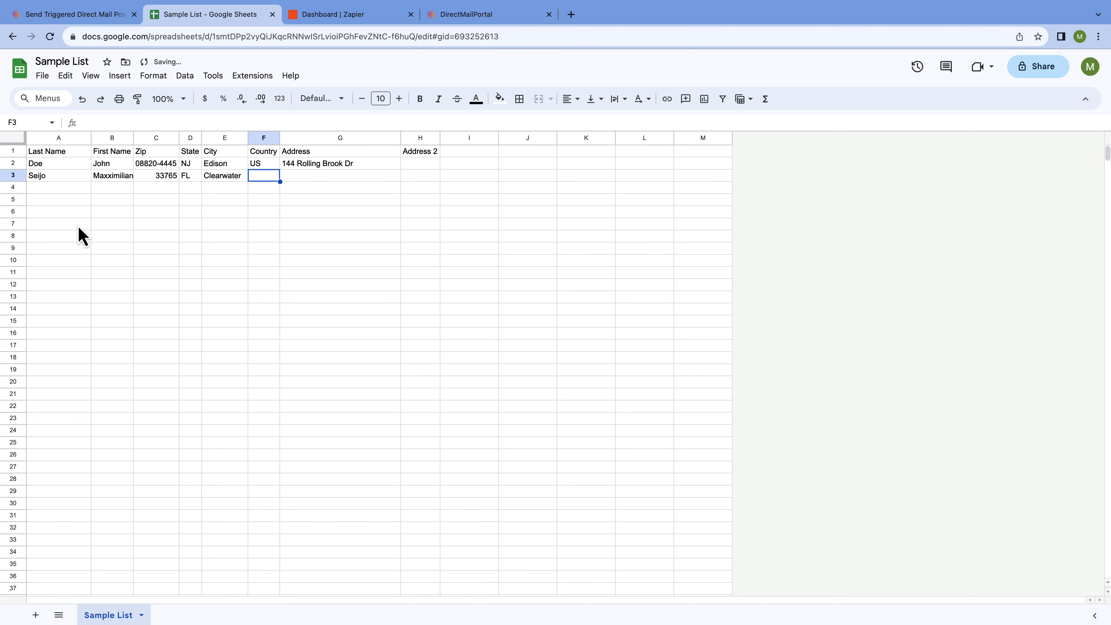
type("US")
key("Tab")
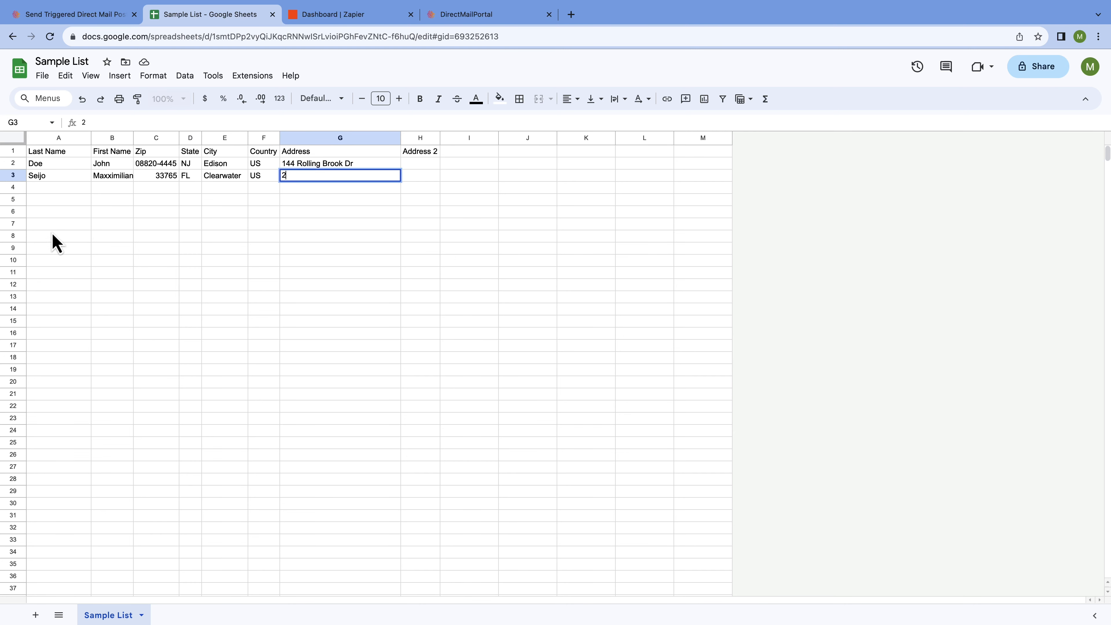
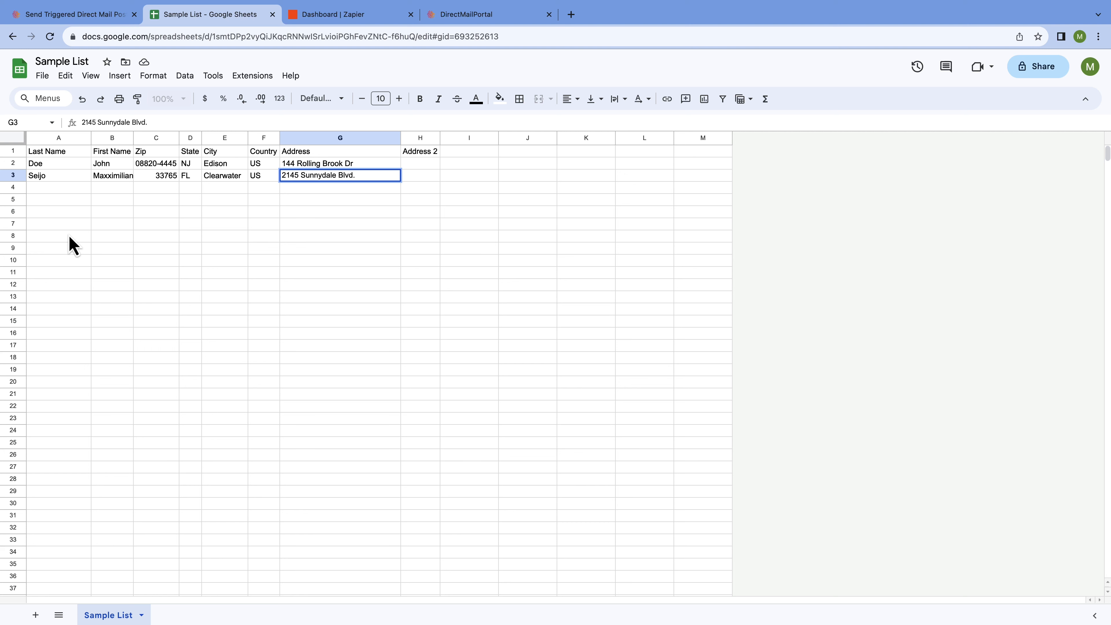
key("Tab")
left_click(97, 236)
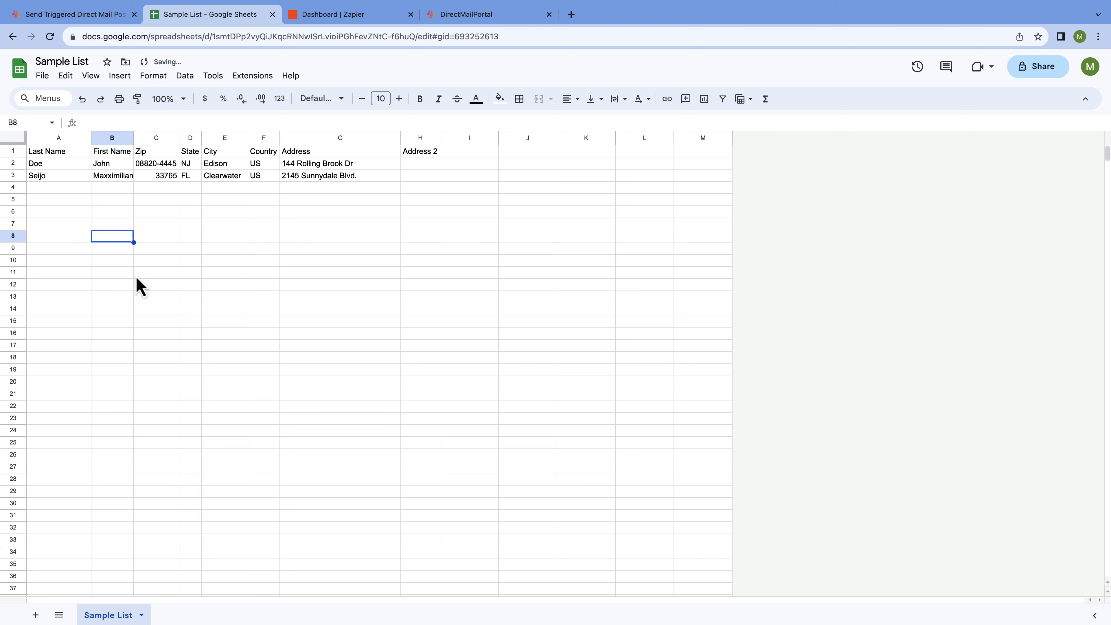
left_click(20, 75)
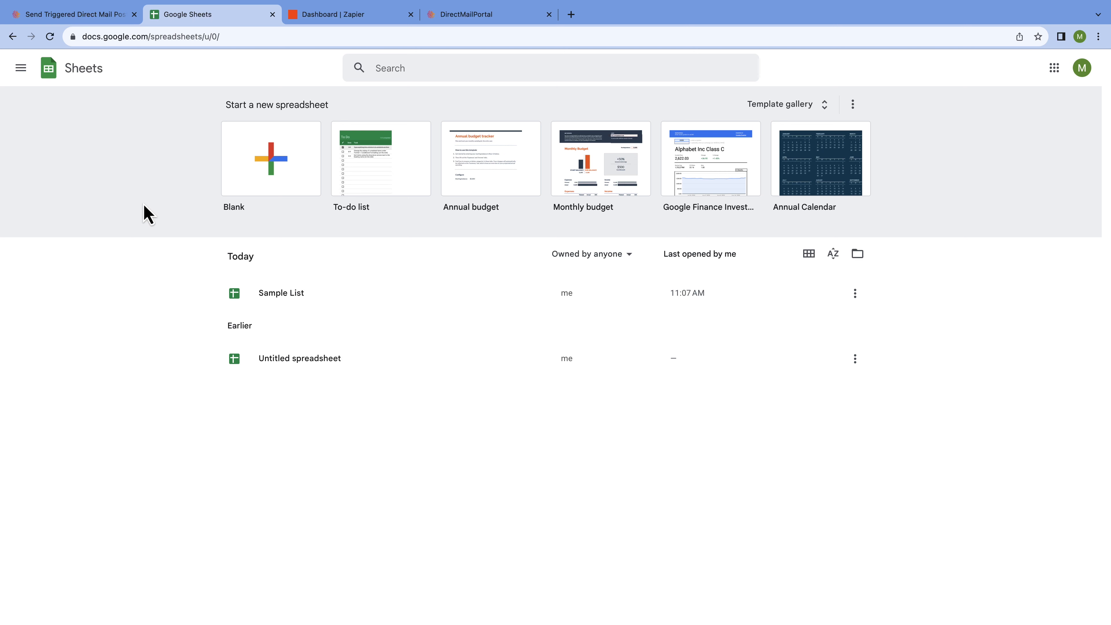
- Open Zapier's Zap History and scroll to confirm New Customer Postcard ran 1 task on Aug 10
left_click(377, 23)
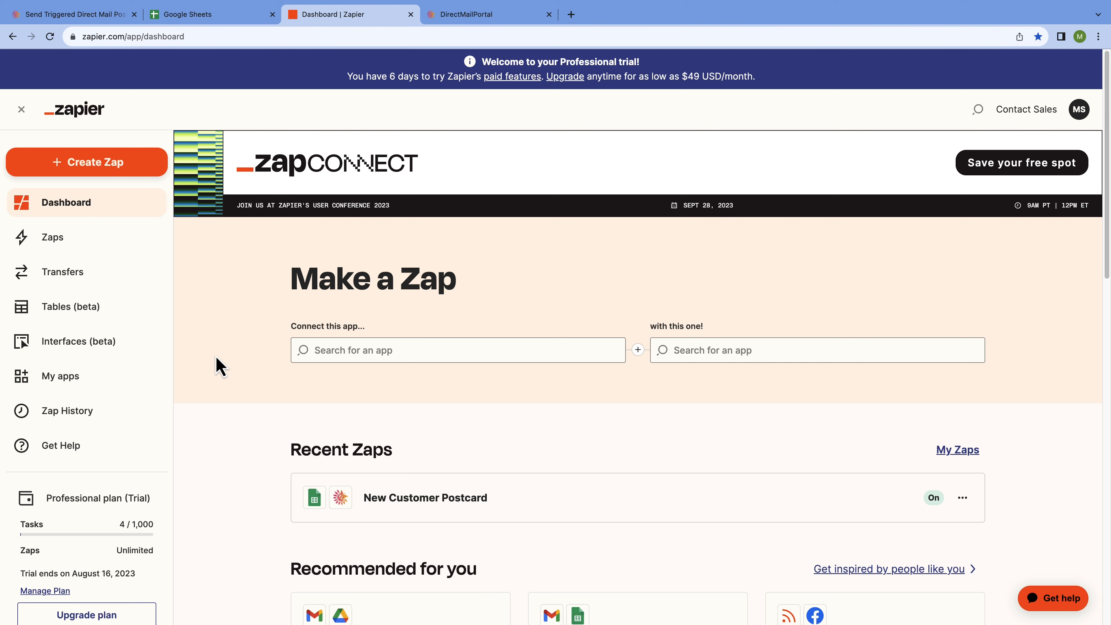
left_click(110, 413)
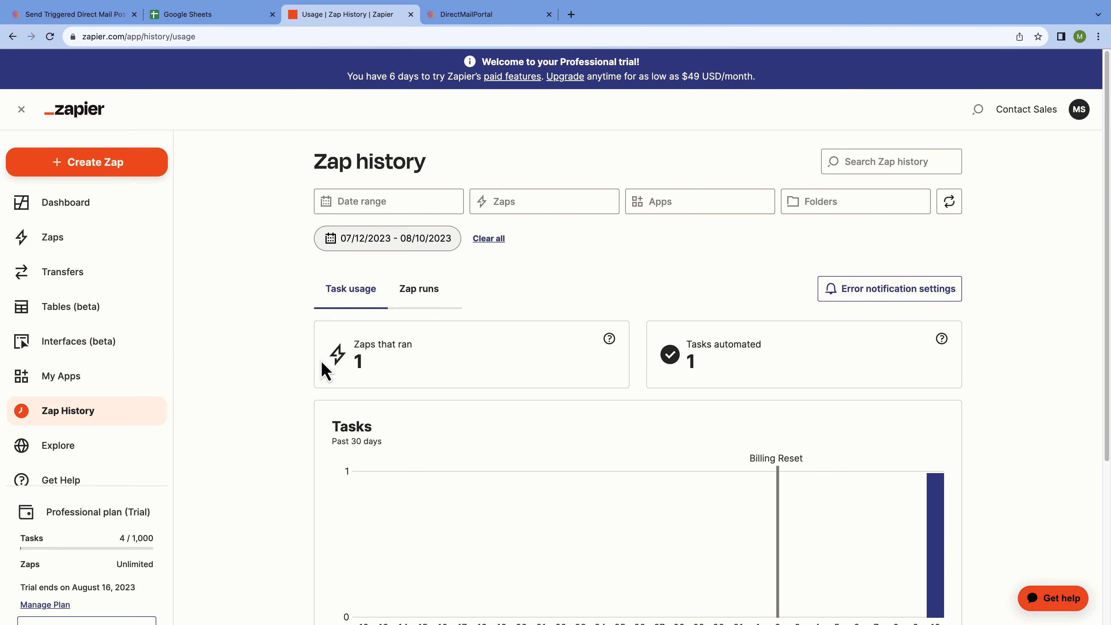
scroll(269, 370, "down", 5)
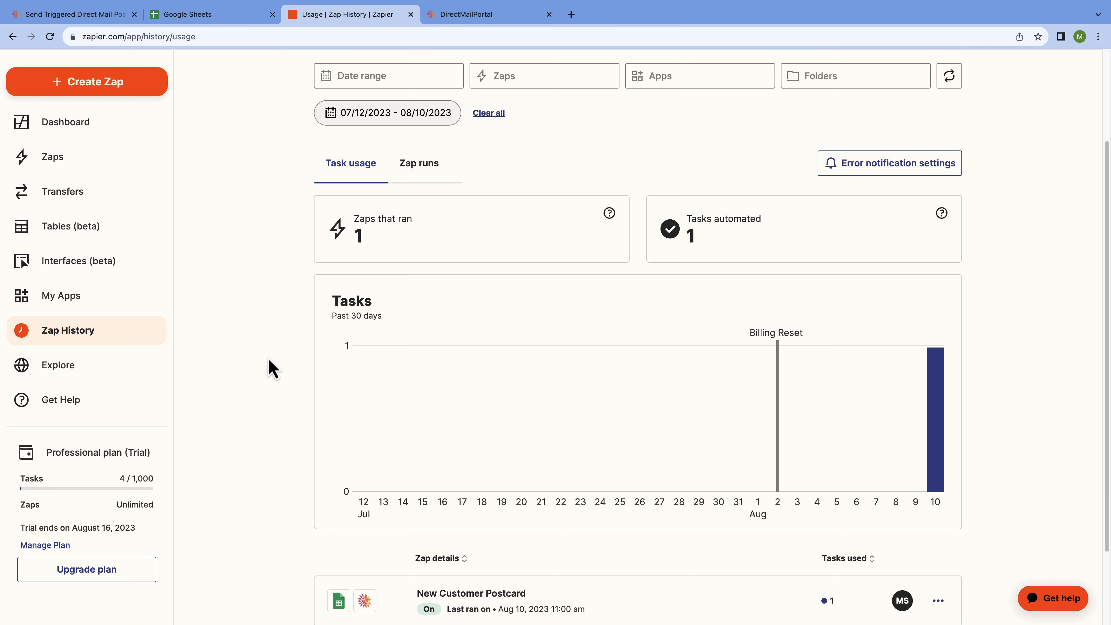
scroll(269, 369, "down", 2)
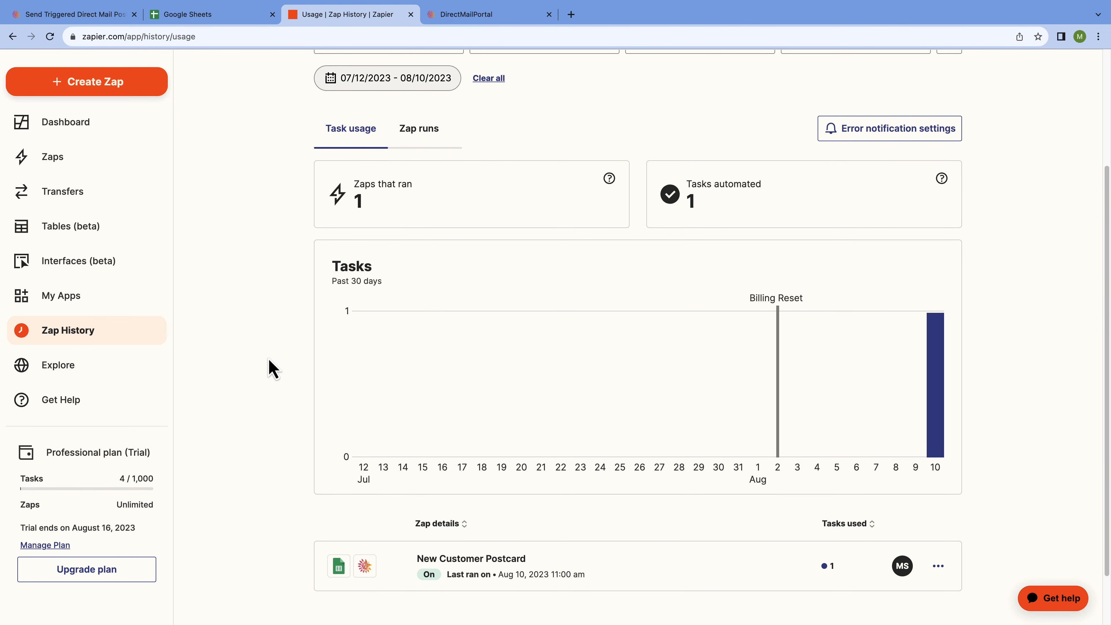
mouse_move(943, 427)
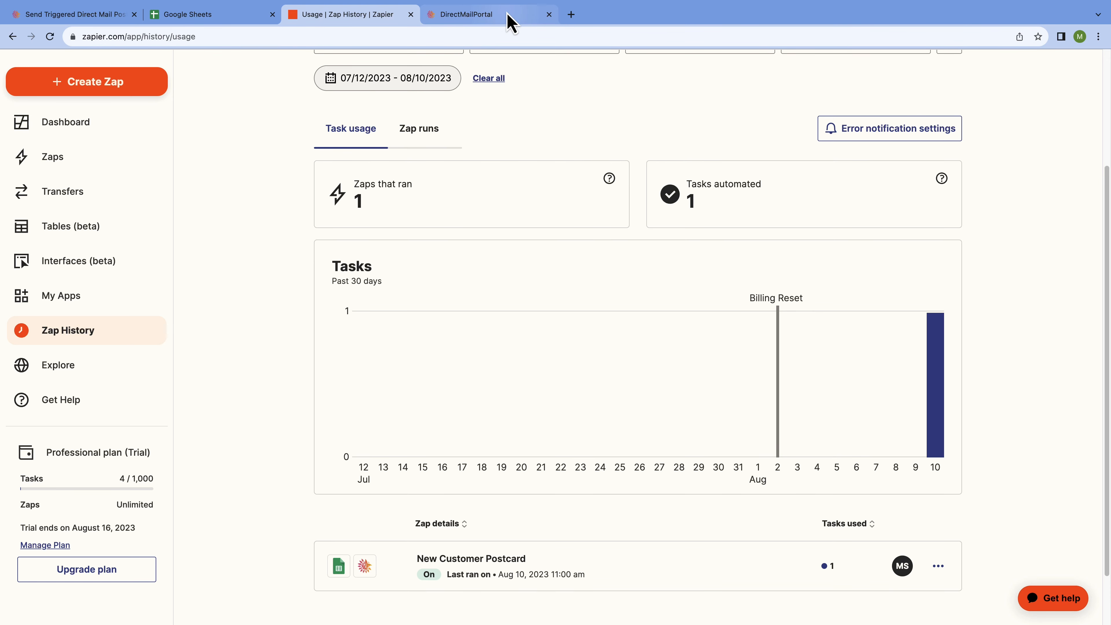
- Go to the PCM Integrations portal overview and open its Orders list
left_click(511, 23)
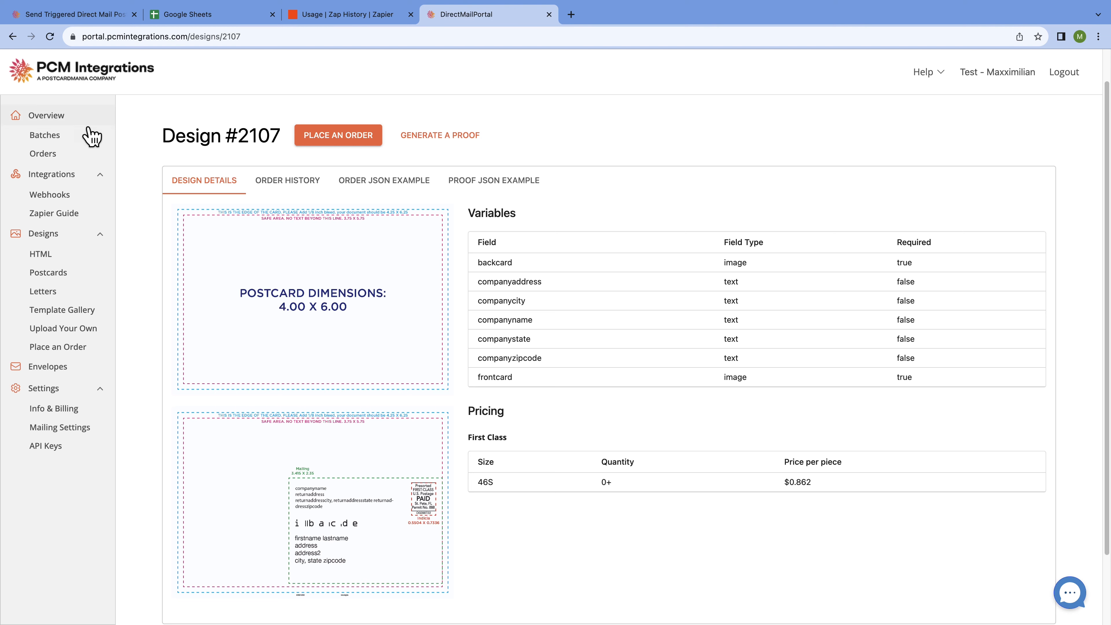
left_click(51, 124)
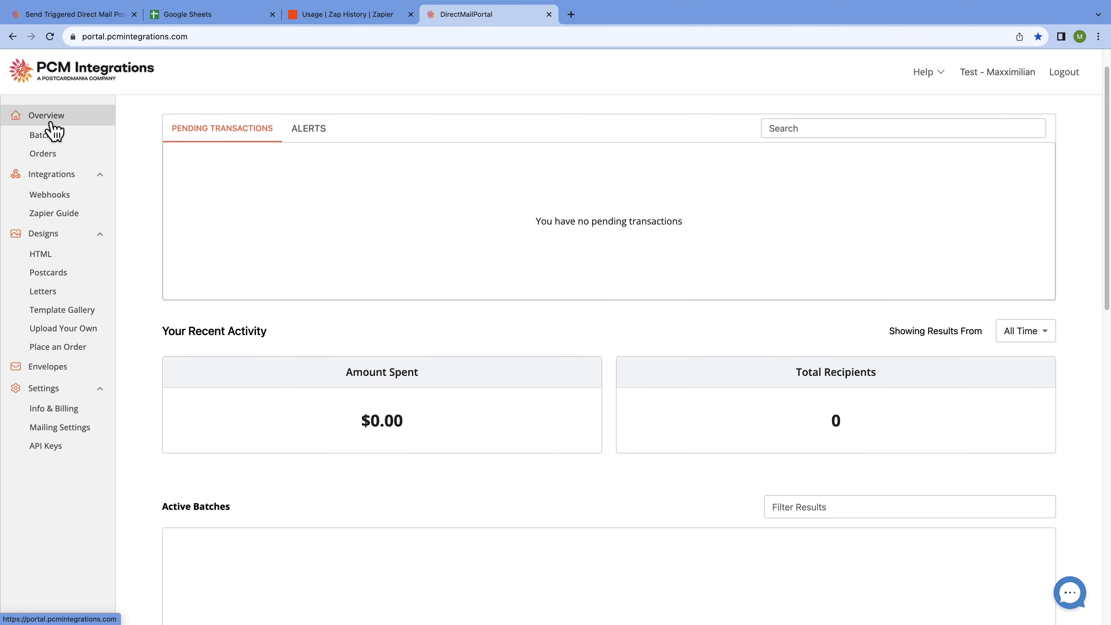
left_click(64, 154)
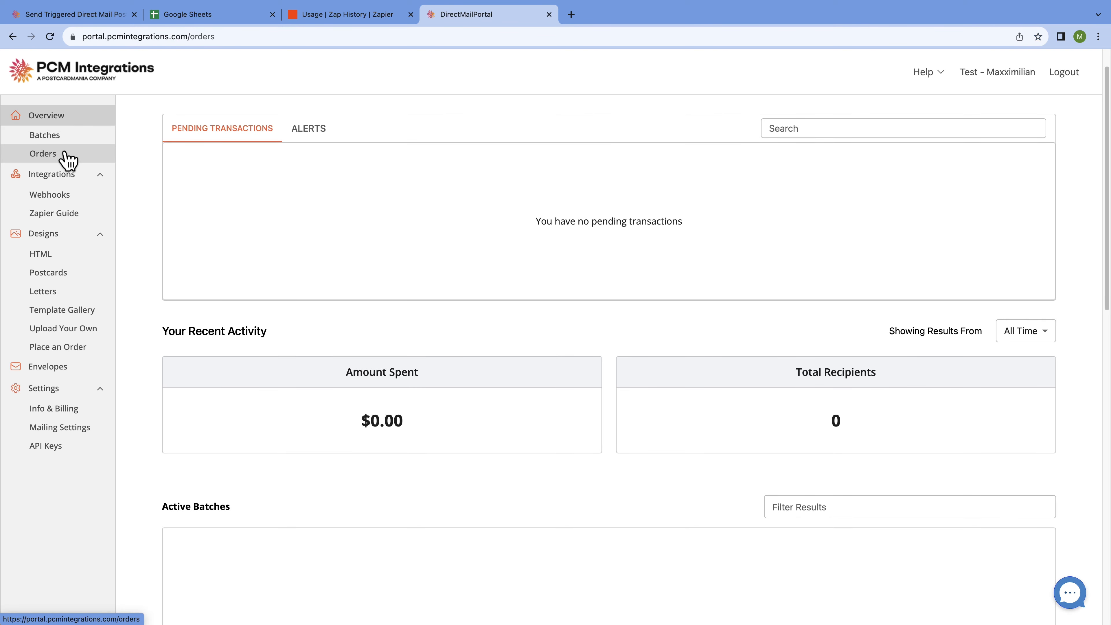